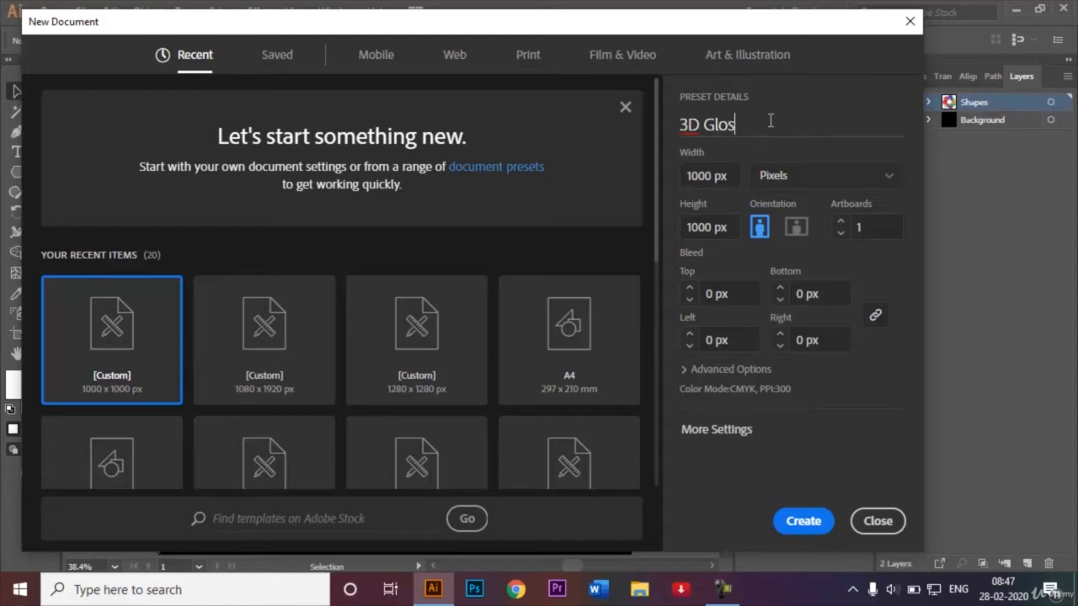
Step: Create a new 1000 × 1000 px document named 3D Glossy Logo and fit its artboard in the window
type("go")
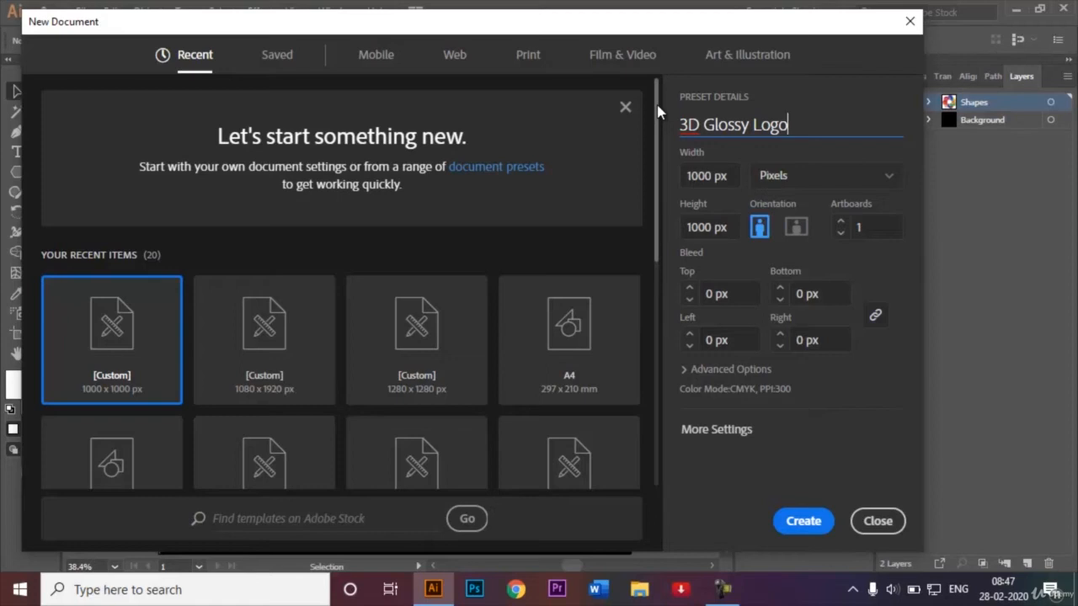
left_click_drag(660, 112, 657, 180)
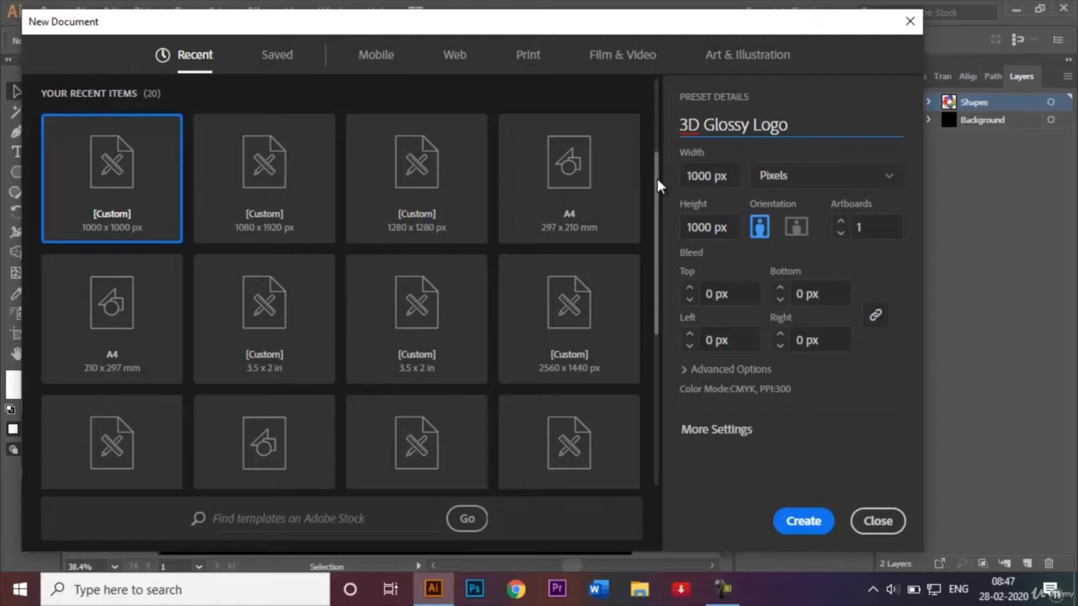
left_click_drag(660, 185, 650, 82)
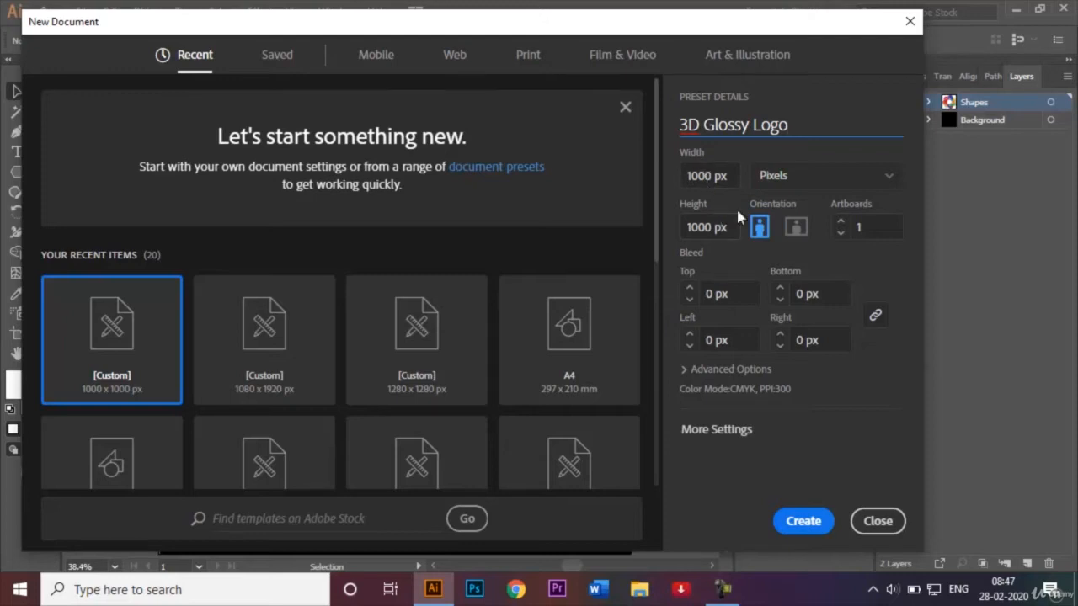
left_click(879, 185)
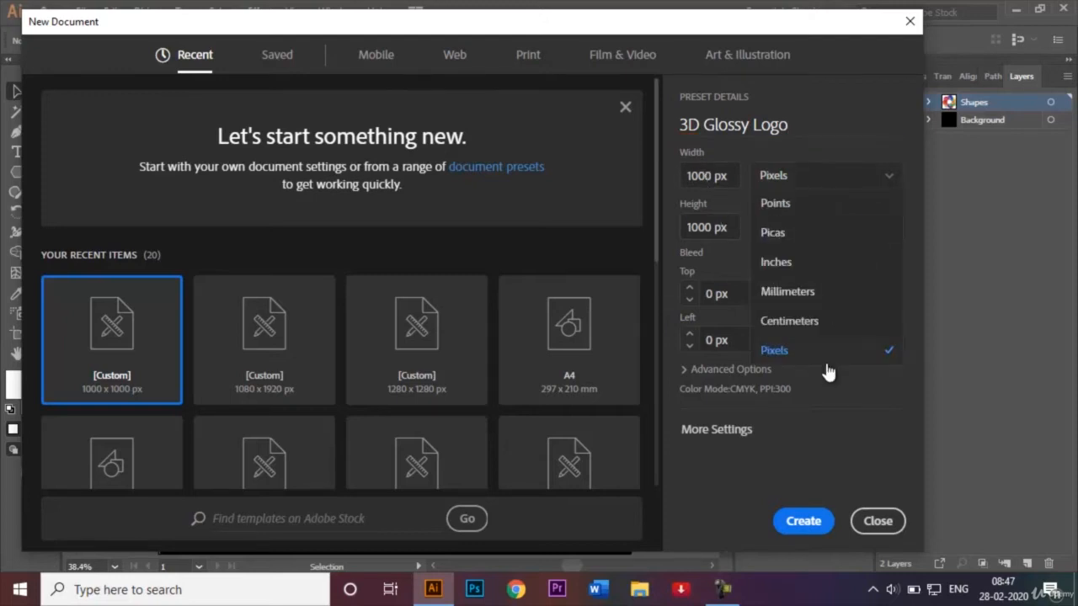
left_click(804, 520)
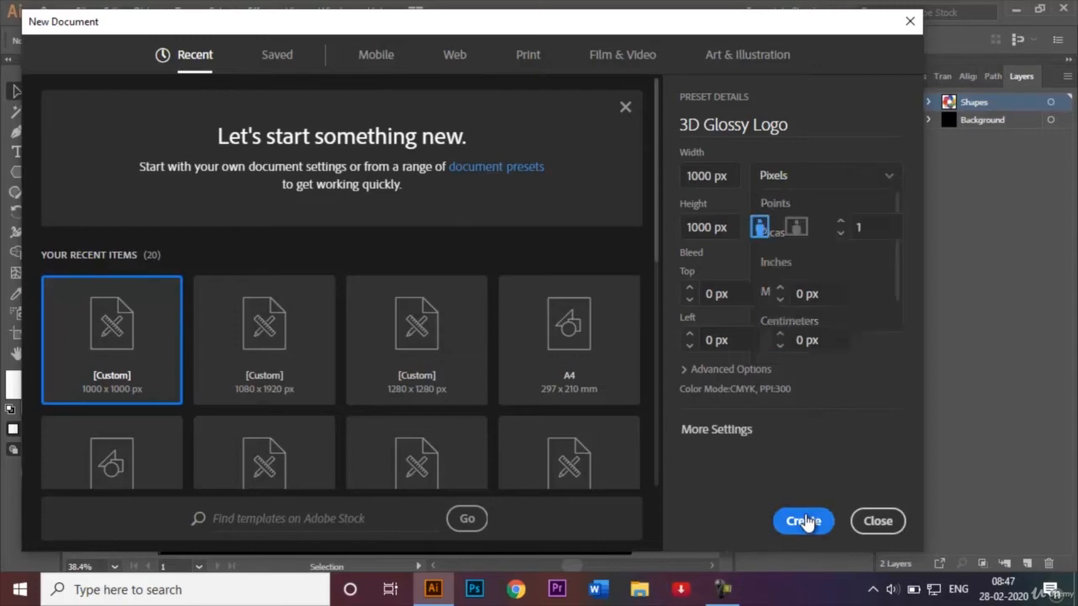
key("ctrl+0")
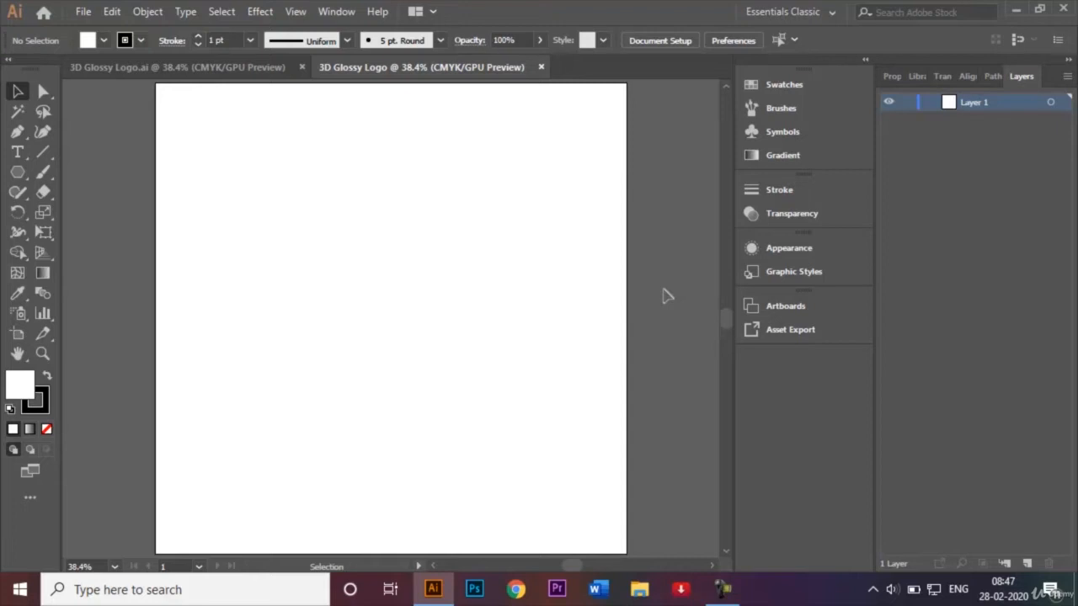
Step: Check the Smart Guides setting and rename Layer 1 as Background
left_click(295, 12)
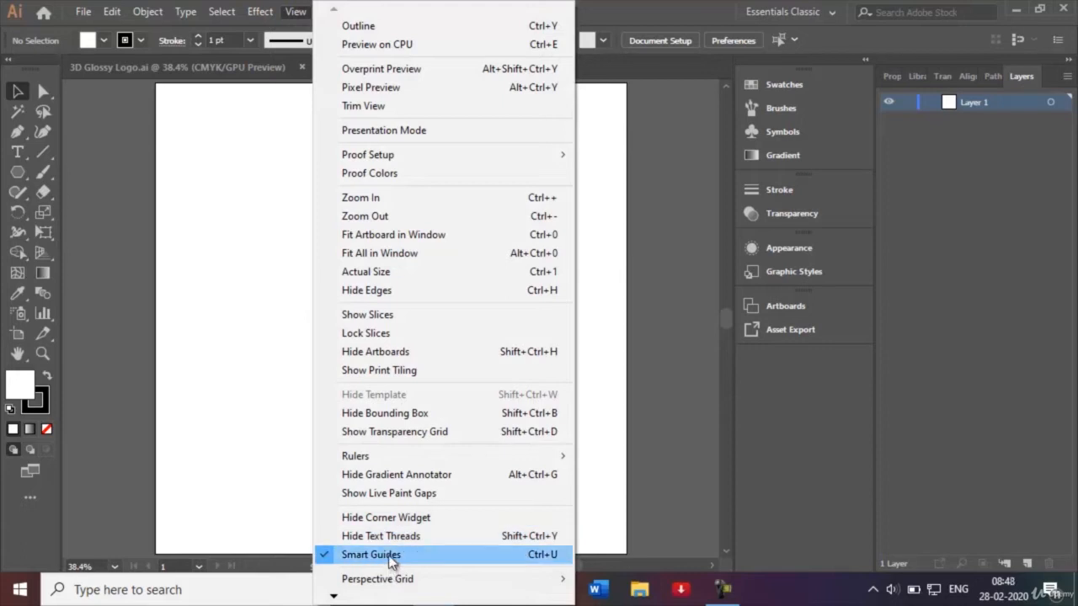
left_click(645, 495)
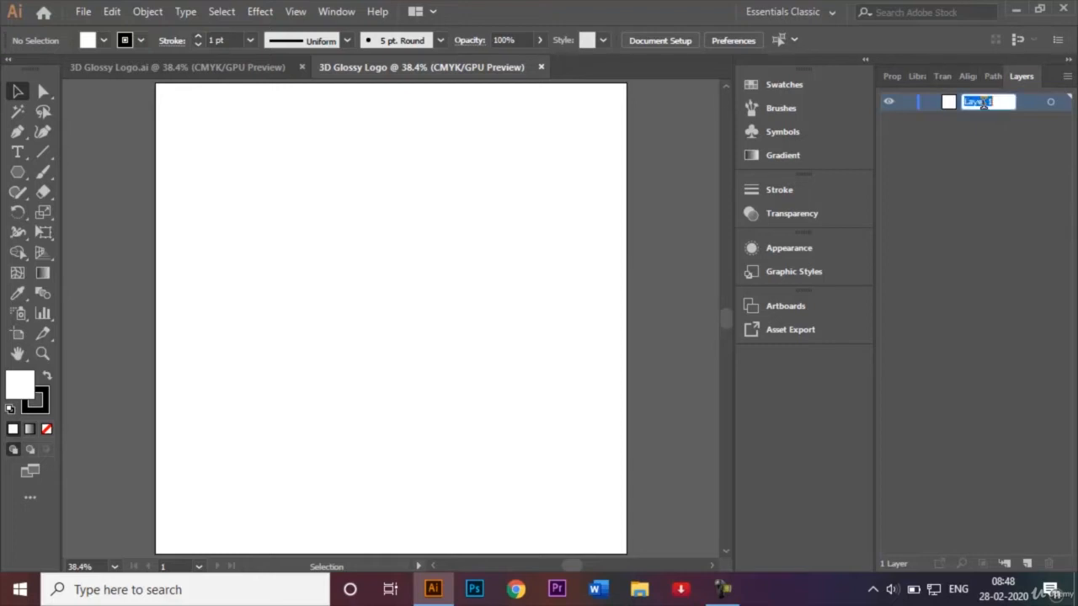
type("Background")
key("Return")
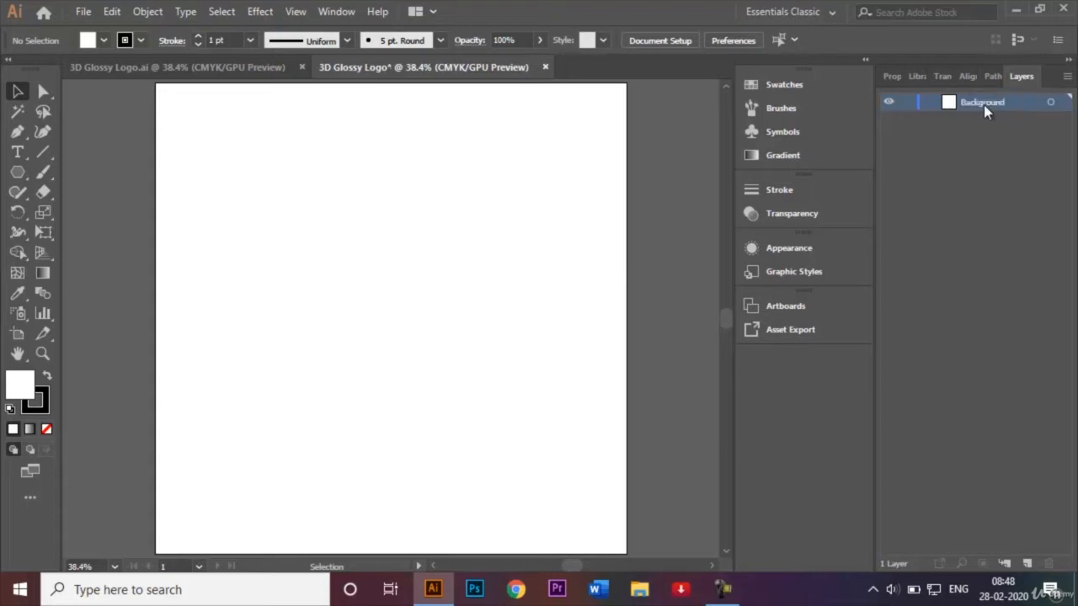
Step: Set up the Rectangle tool with no stroke and a black fill
left_click(19, 173)
left_click(77, 172)
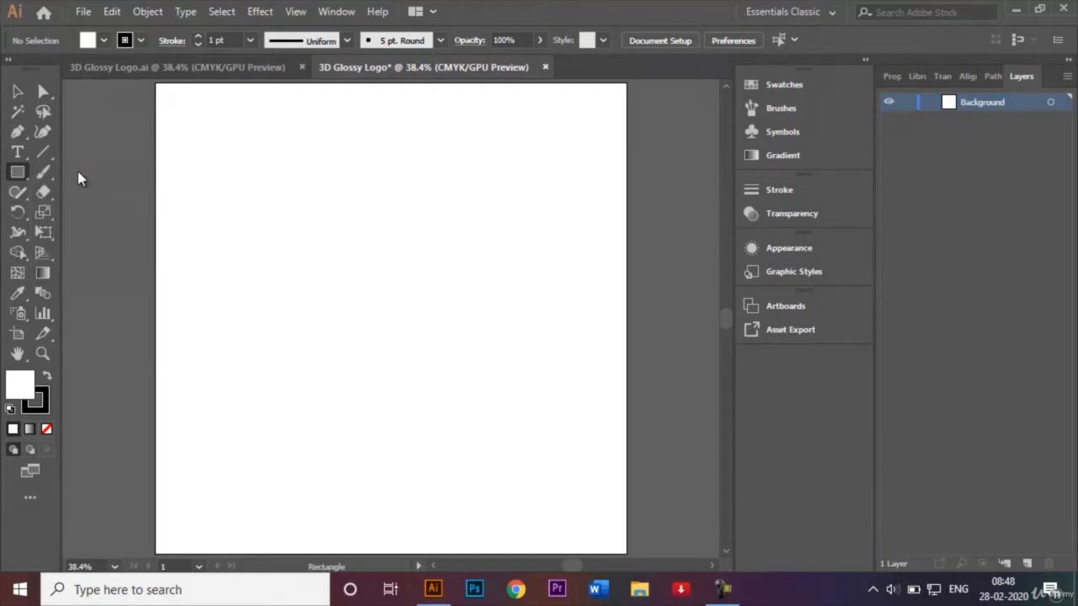
left_click(140, 41)
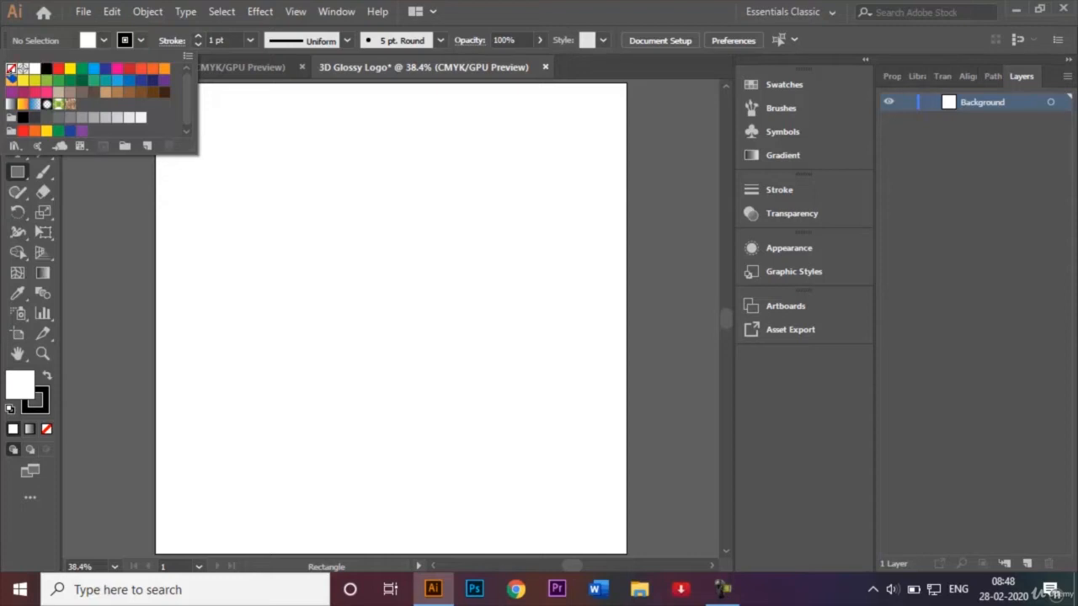
left_click(11, 71)
left_click(236, 149)
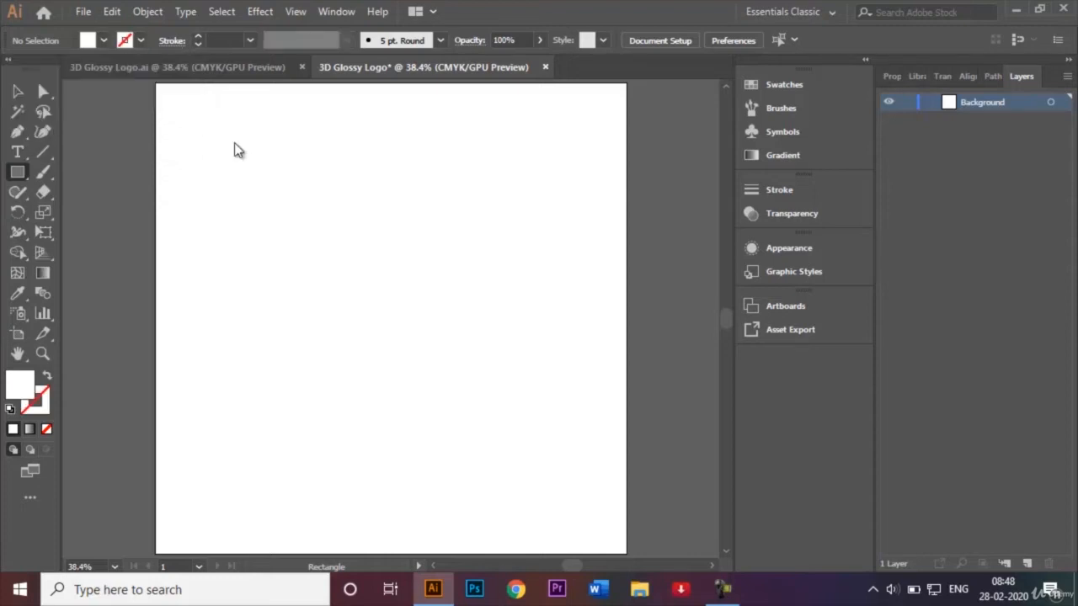
left_click(103, 39)
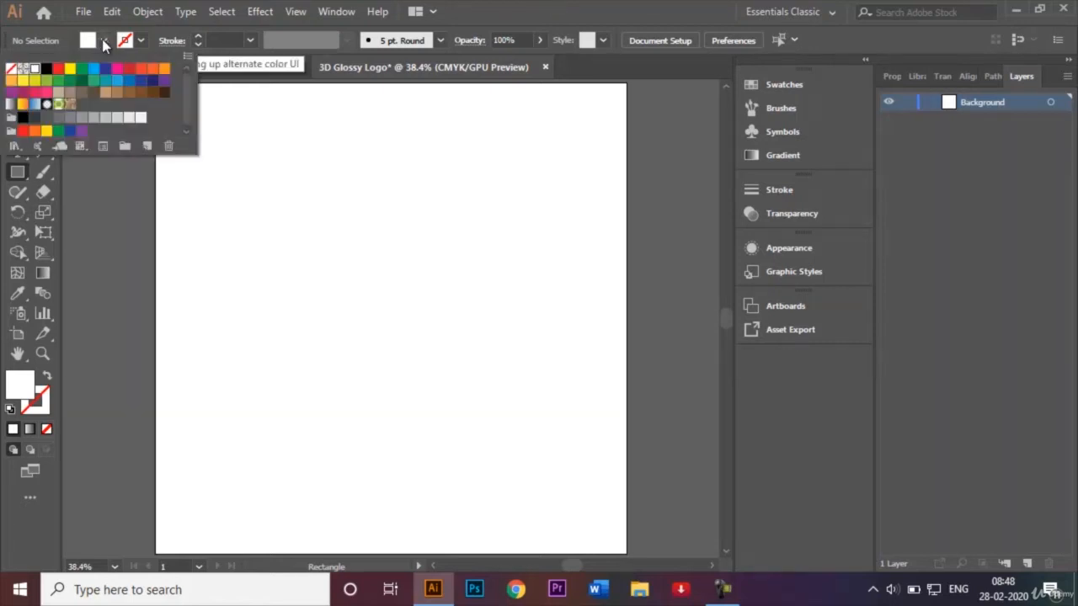
left_click(47, 72)
left_click(266, 294)
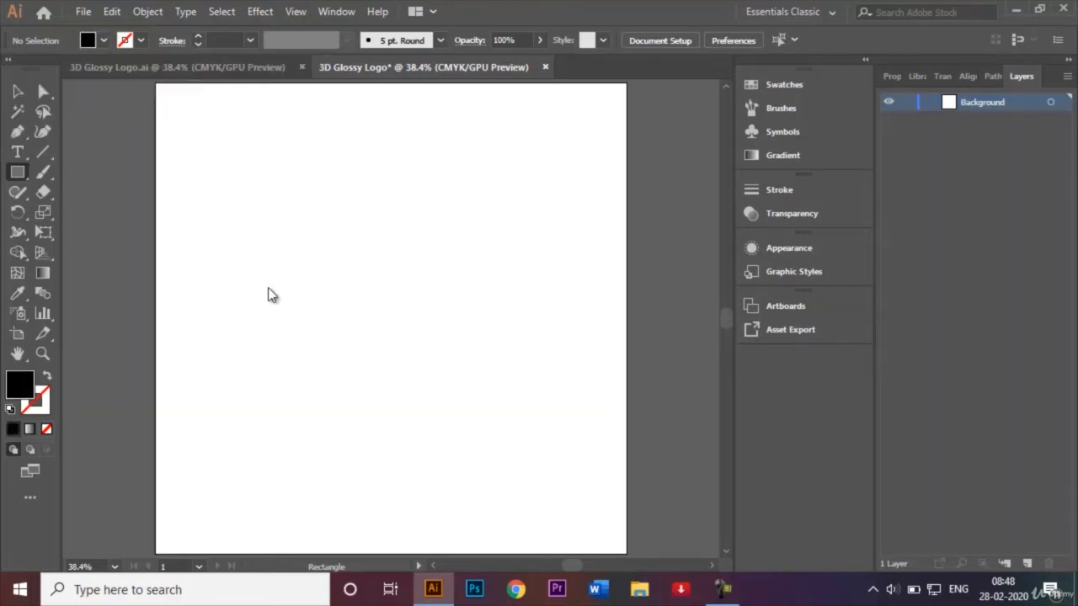
Step: Create a 1000 × 1000 px rectangle and move it to cover the whole artboard
left_click(363, 261)
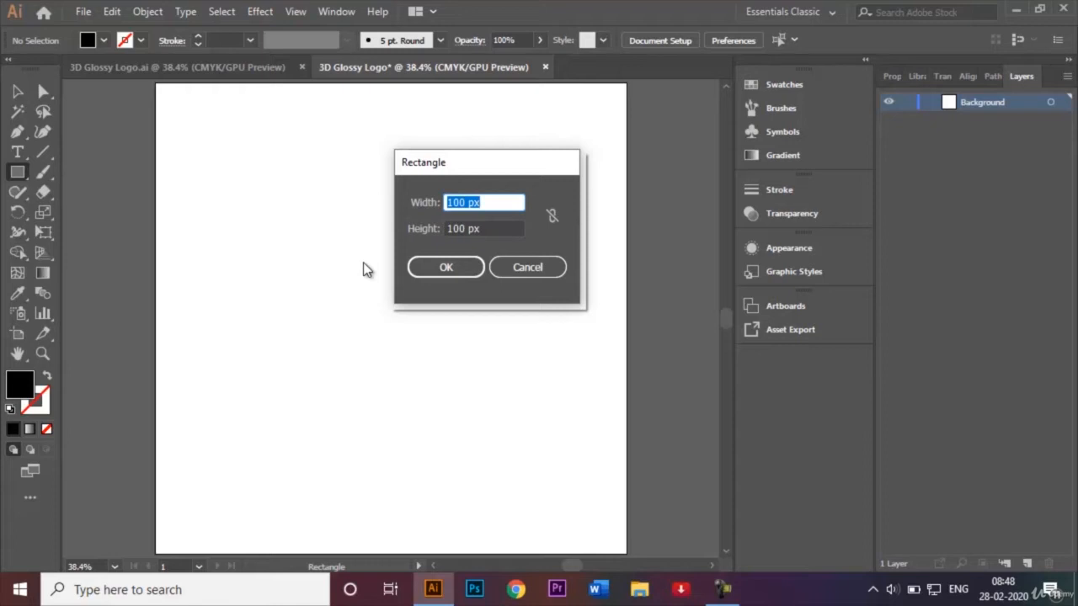
left_click(457, 200)
type("1000")
left_click(458, 227)
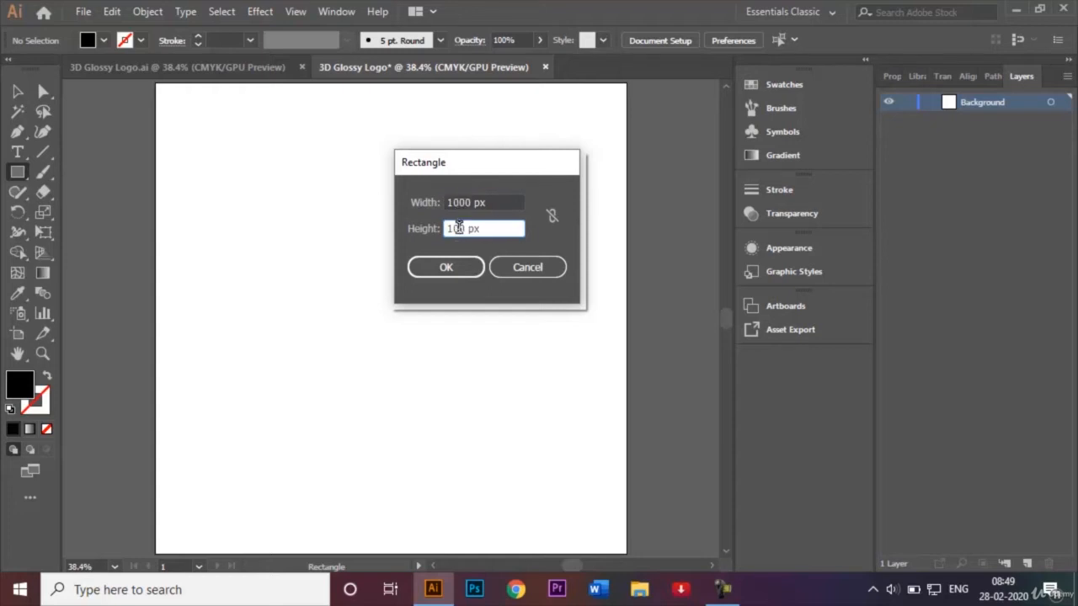
type("0")
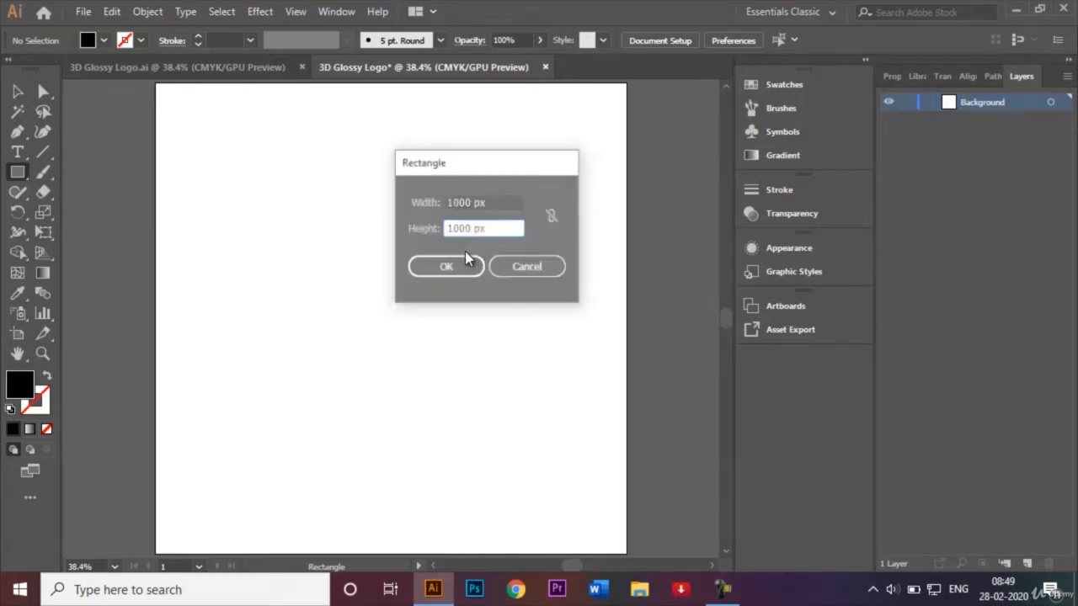
left_click(468, 261)
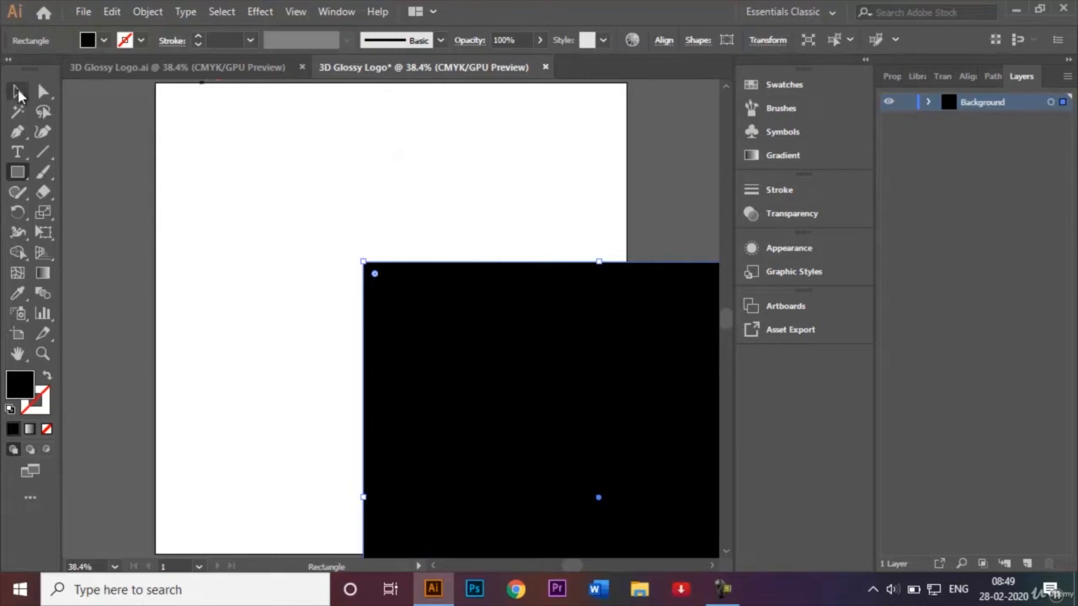
left_click(19, 93)
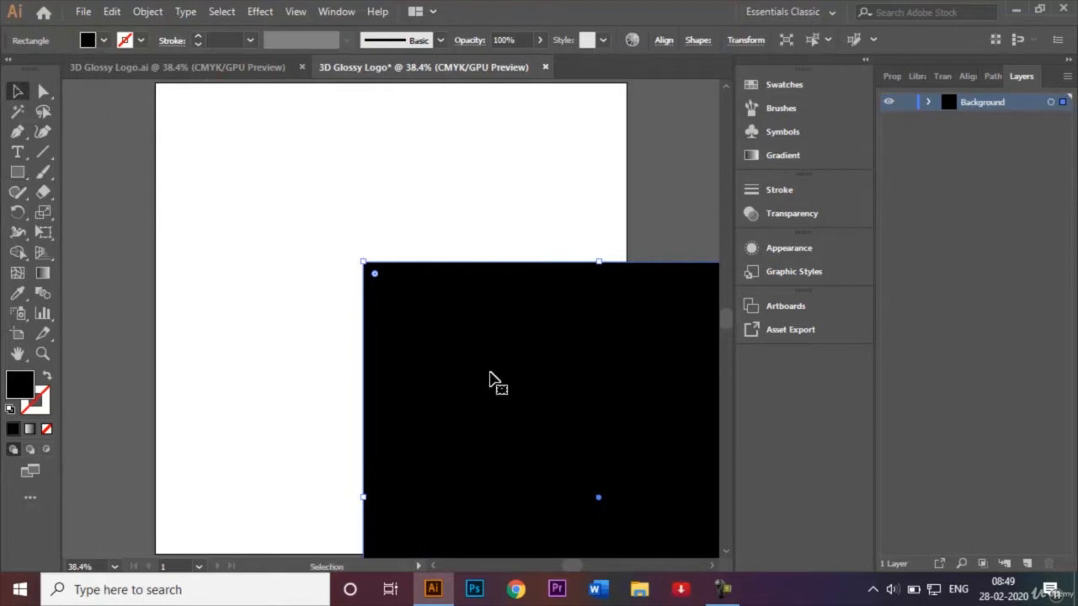
left_click_drag(496, 388, 290, 213)
left_click(651, 203)
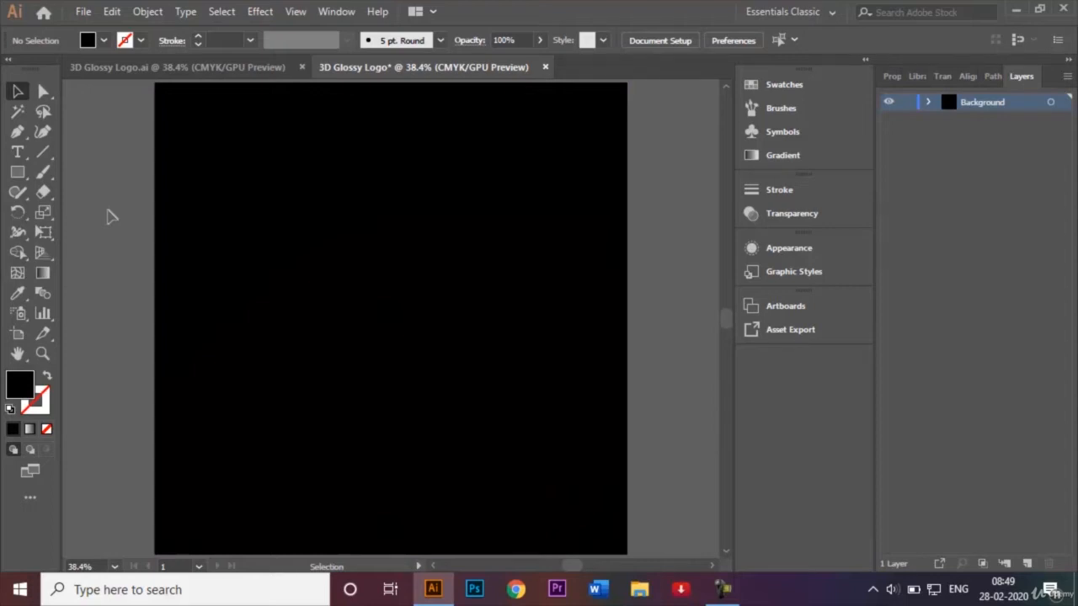
Step: Lock the Background layer and look at the finished logo in the other open document, returning to the new one
left_click(907, 101)
left_click(175, 69)
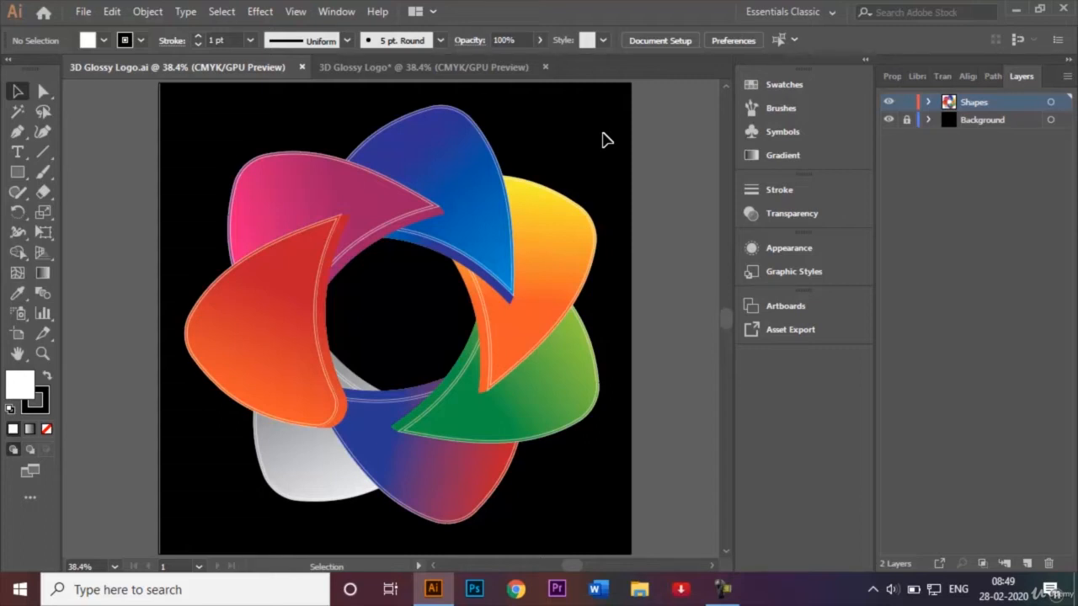
left_click(456, 74)
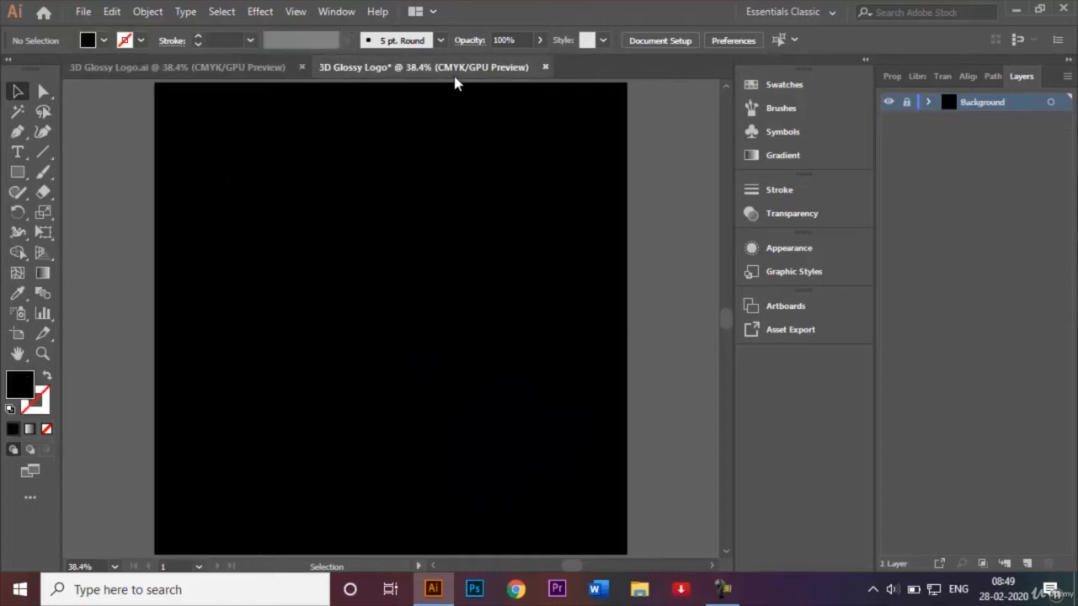
Step: Add a new layer above Background and name it Logo
left_click(1027, 564)
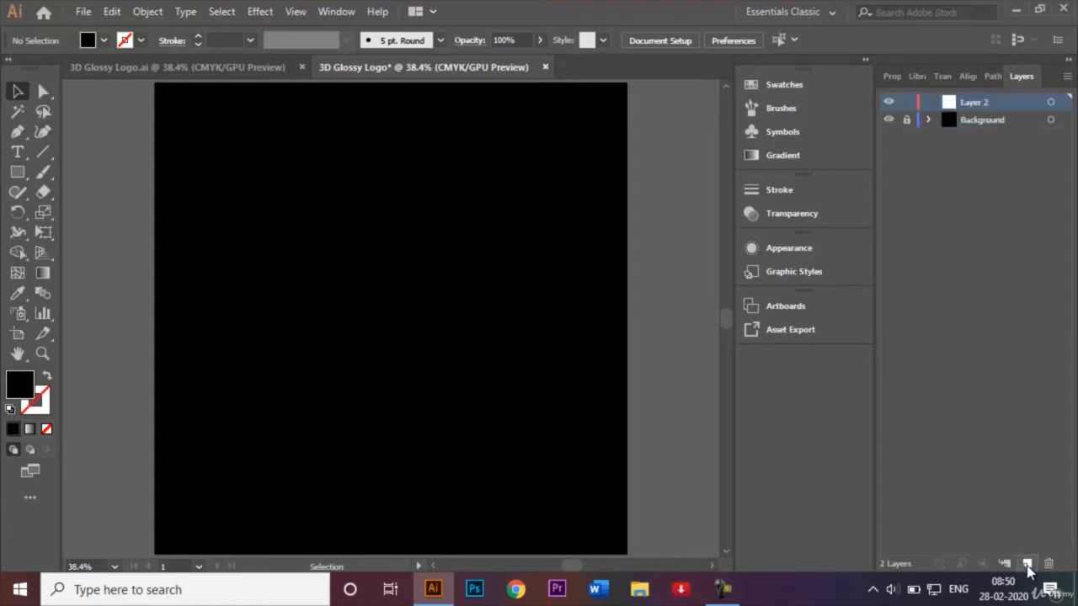
double_click(976, 101)
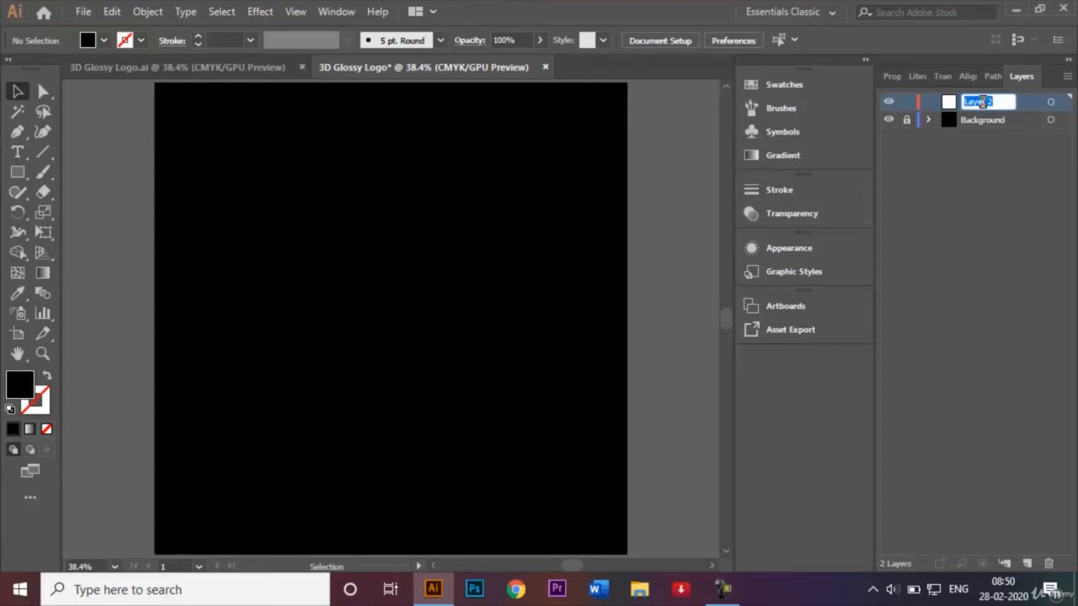
key("BackSpace")
type("Logo")
key("Return")
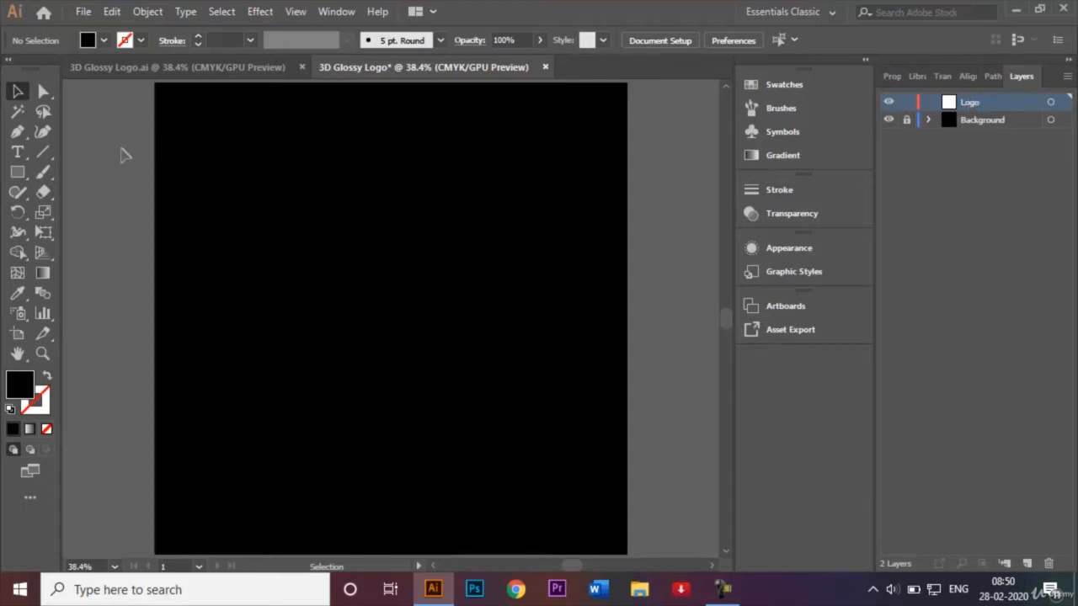
Step: Set up the Polygon tool with a white stroke and no fill
left_click(19, 174)
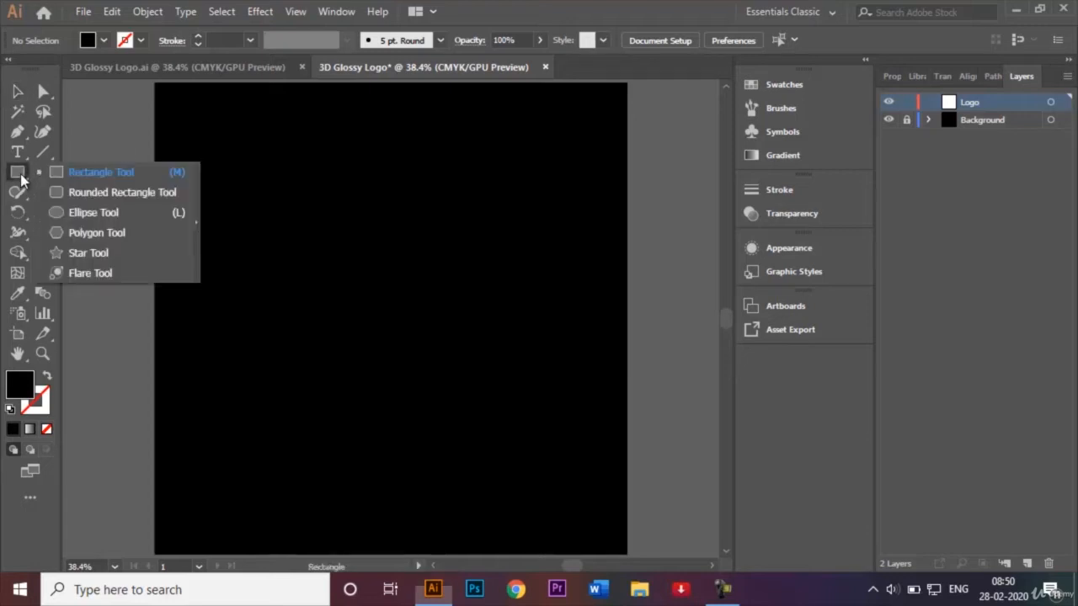
left_click(79, 232)
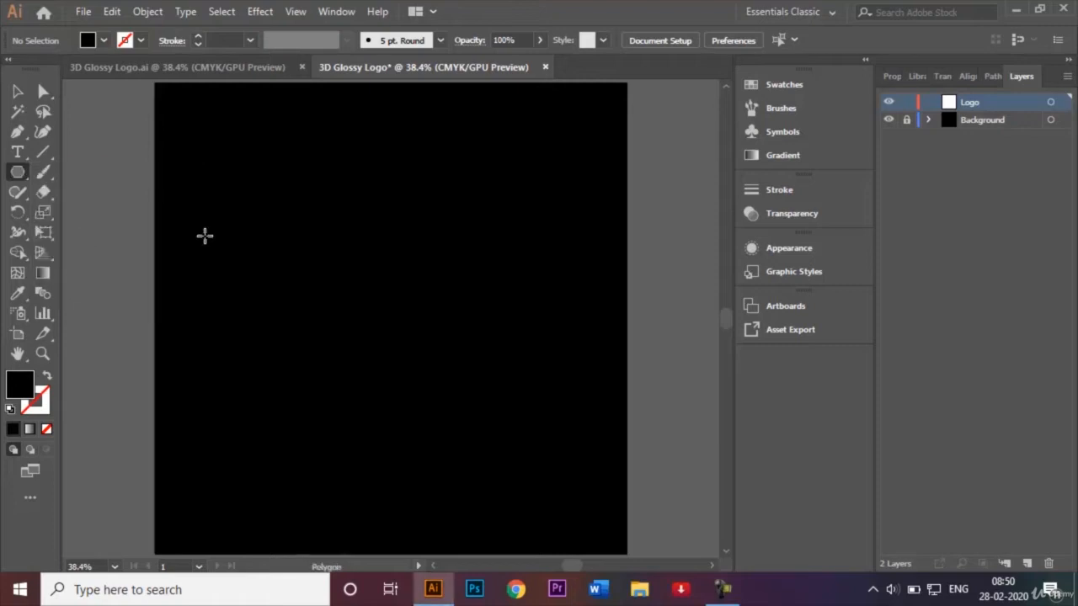
left_click(104, 40)
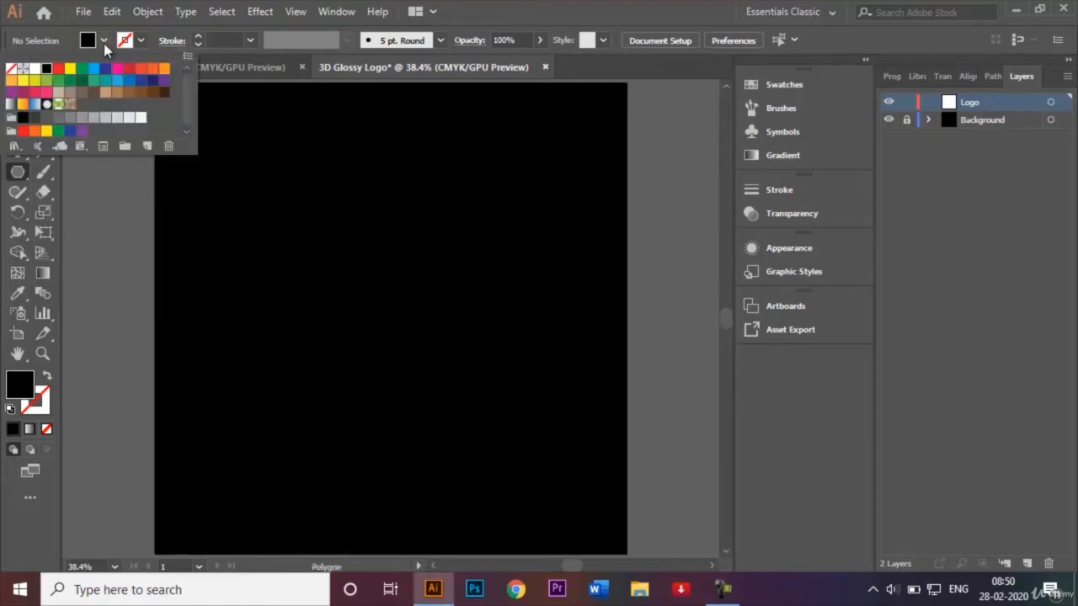
left_click(37, 72)
left_click(288, 317)
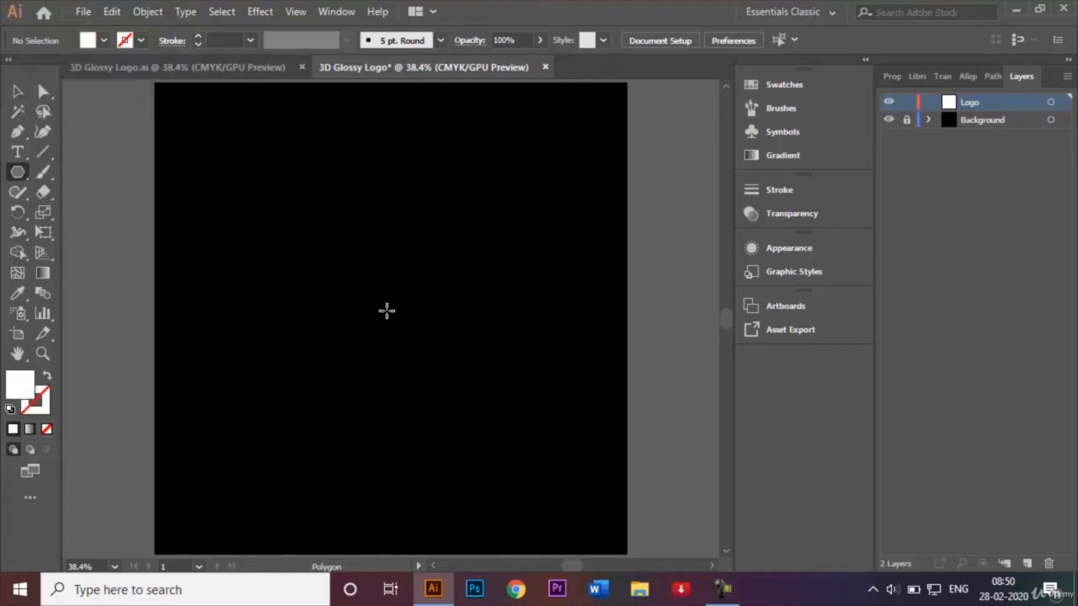
left_click(46, 377)
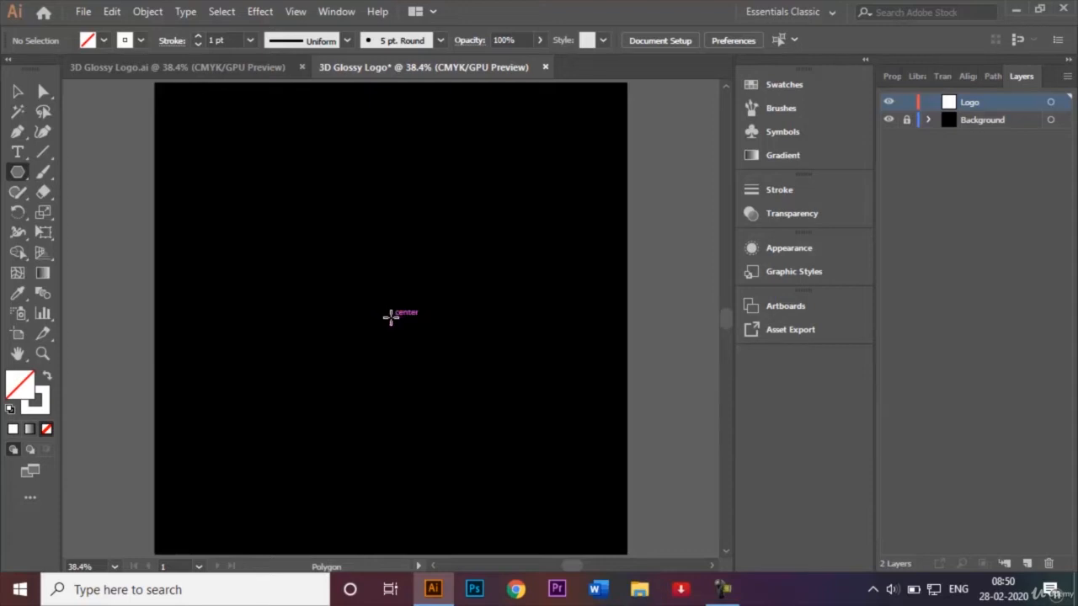
Step: Draw a polygon outward from the artboard's centre, reduce it to three sides to form an upright triangle, and select it
left_click_drag(390, 316, 459, 386)
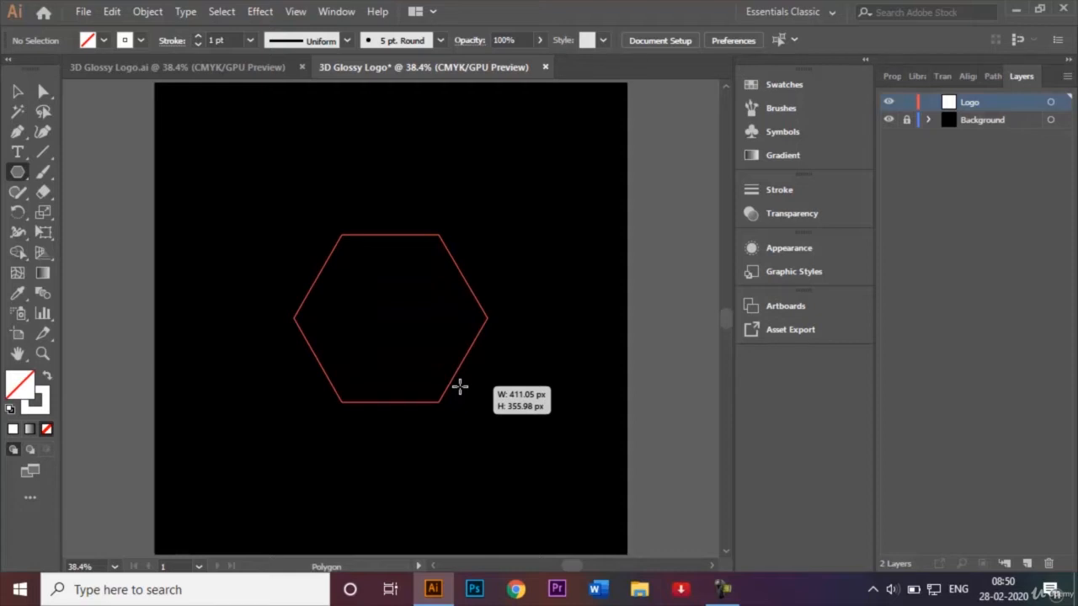
left_click_drag(459, 386, 459, 386)
key("Down")
left_click_drag(459, 386, 506, 386)
key("Down")
key("Down")
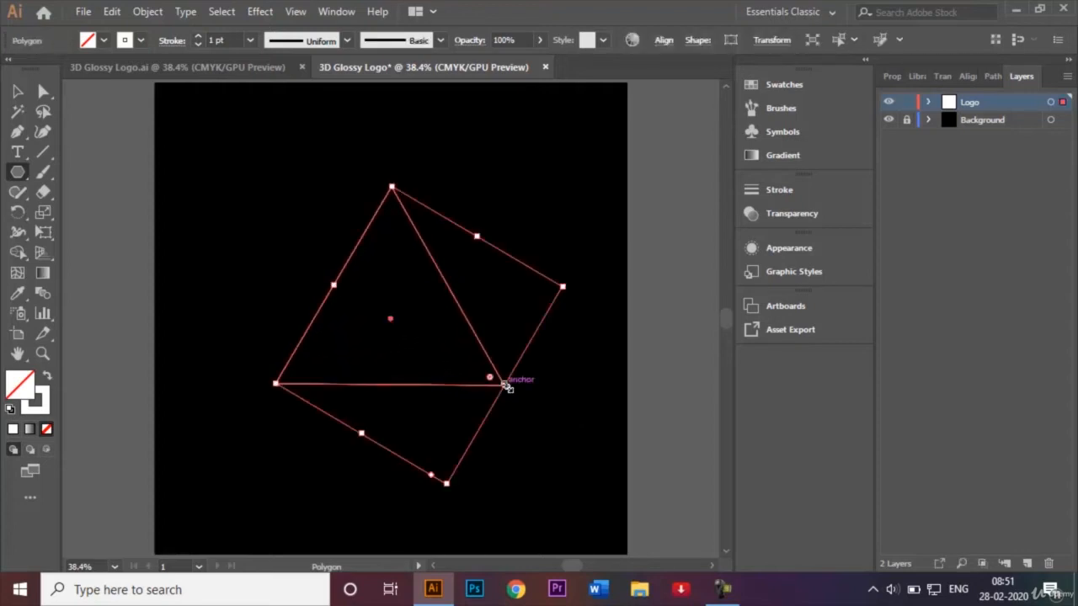
left_click(18, 91)
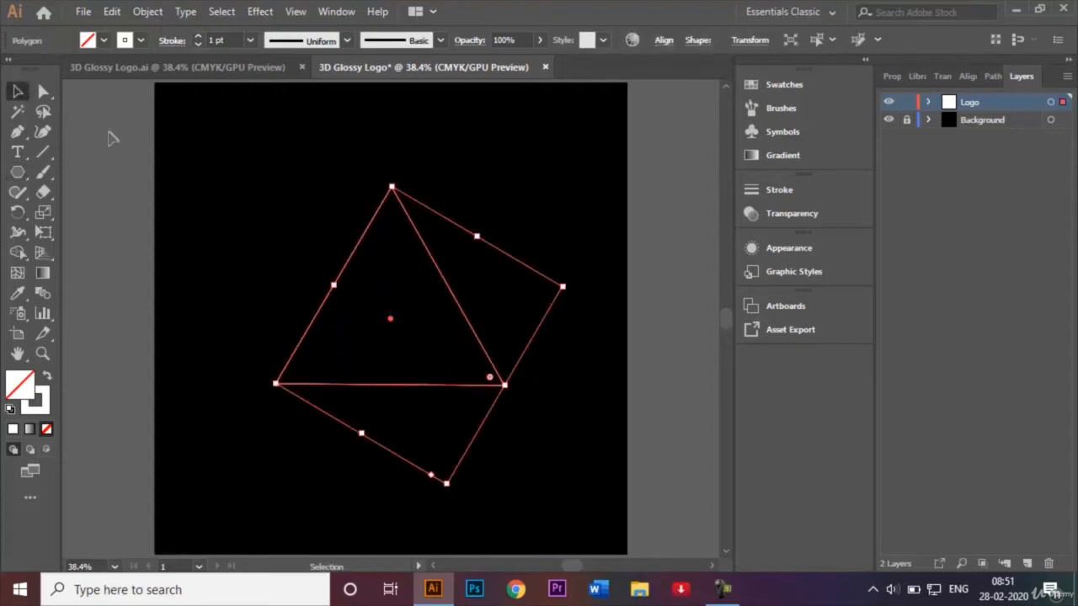
left_click(274, 161)
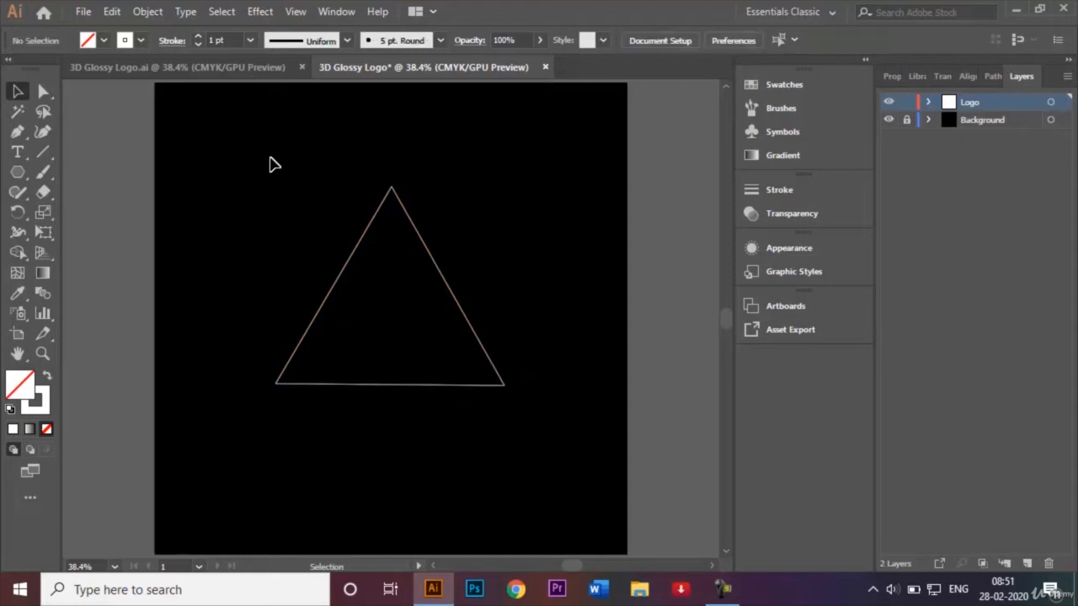
left_click(367, 233)
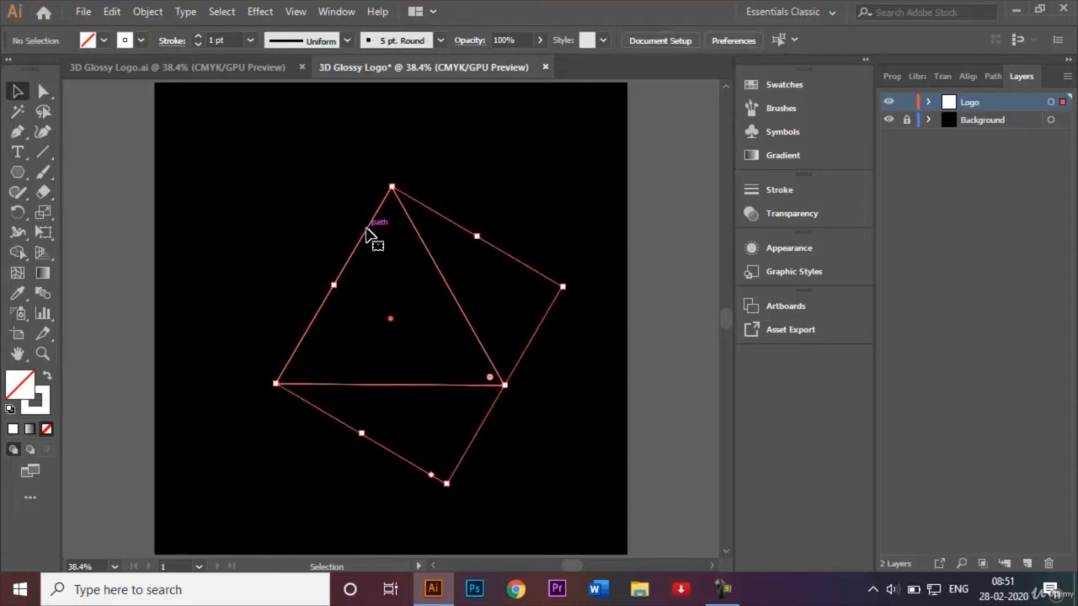
Step: Bend the triangle's two slanted sides outward and its base inward with the Anchor Point tool, fine-tune the right-hand curve, and deselect the shape
left_click(16, 133)
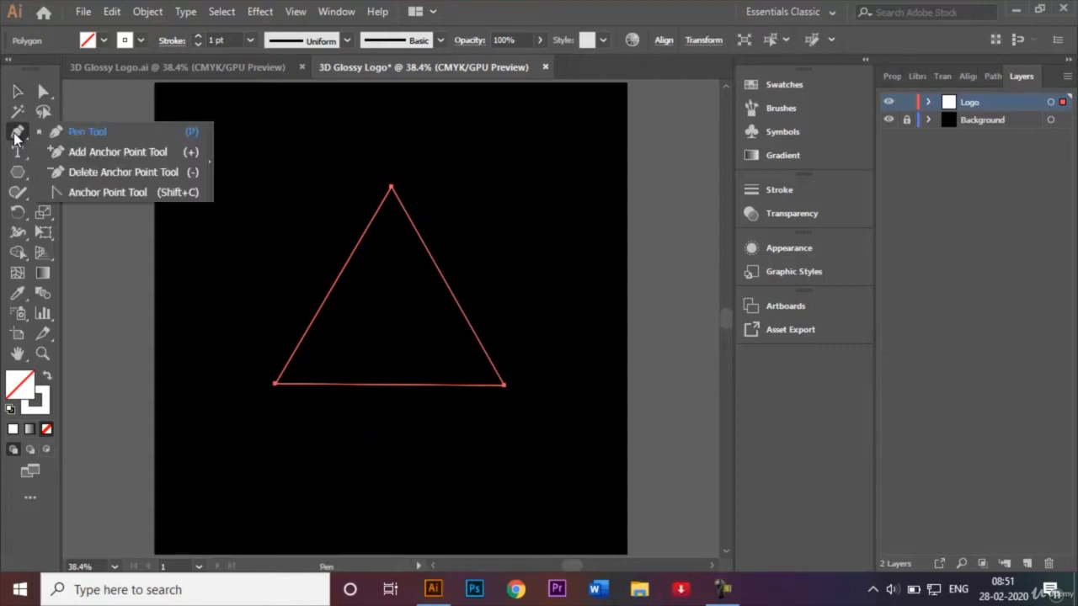
left_click(100, 193)
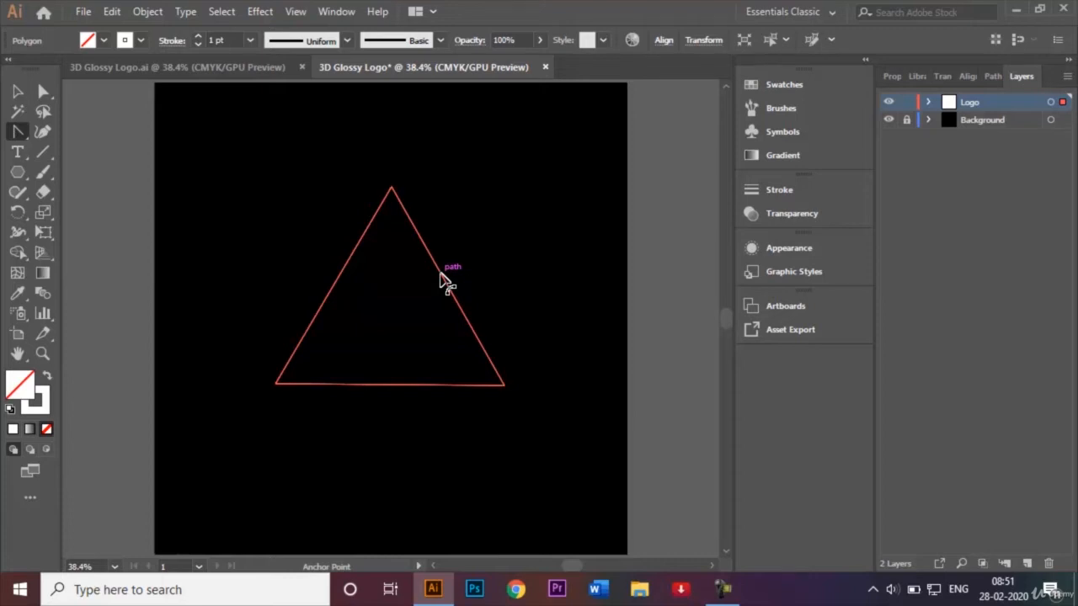
left_click_drag(447, 284, 469, 270)
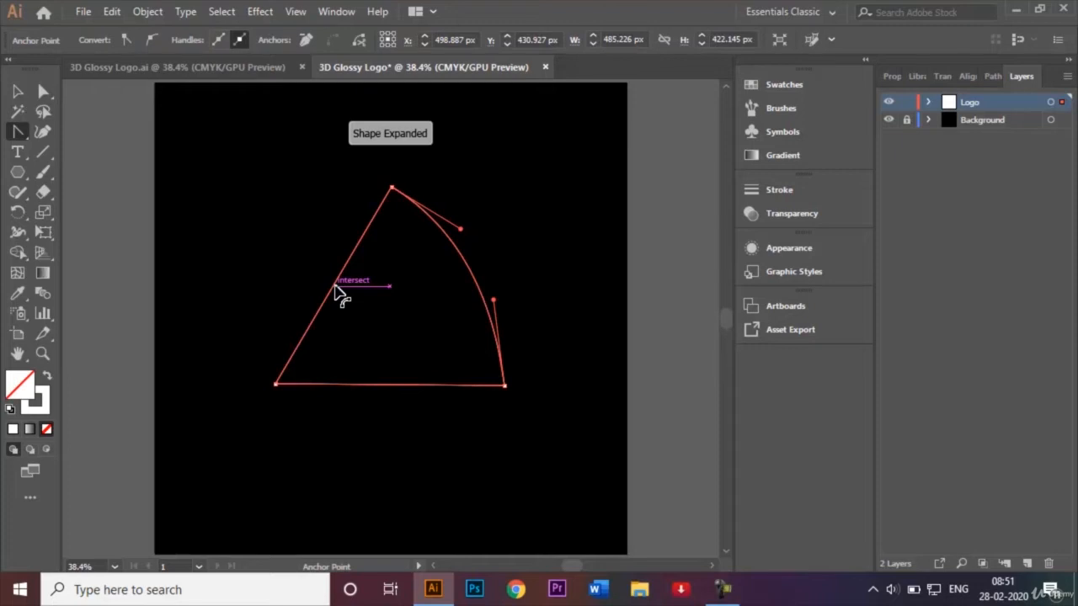
left_click_drag(334, 289, 296, 280)
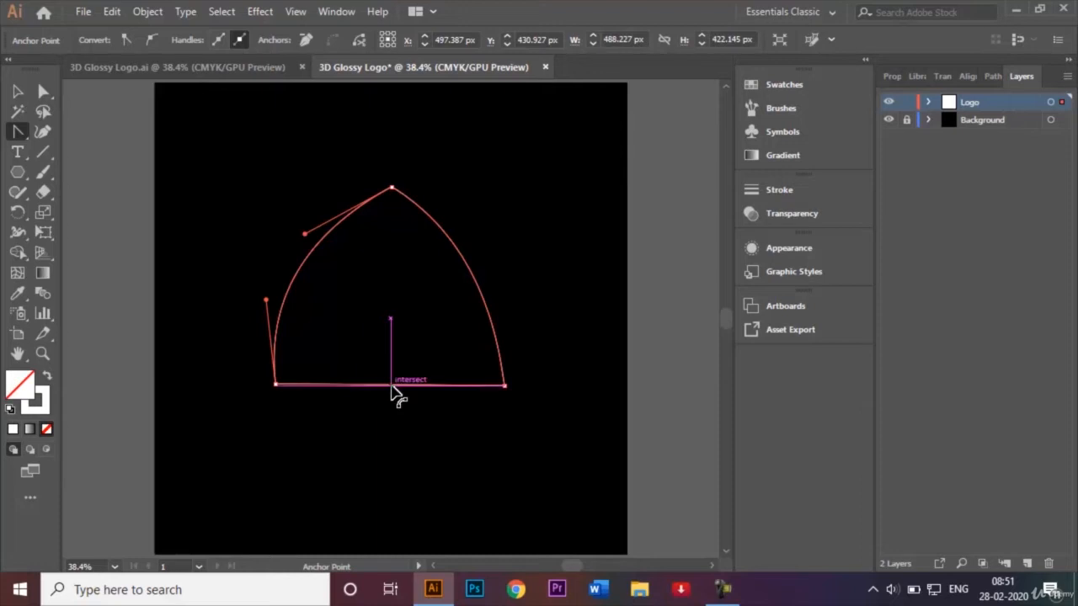
left_click_drag(391, 386, 397, 347)
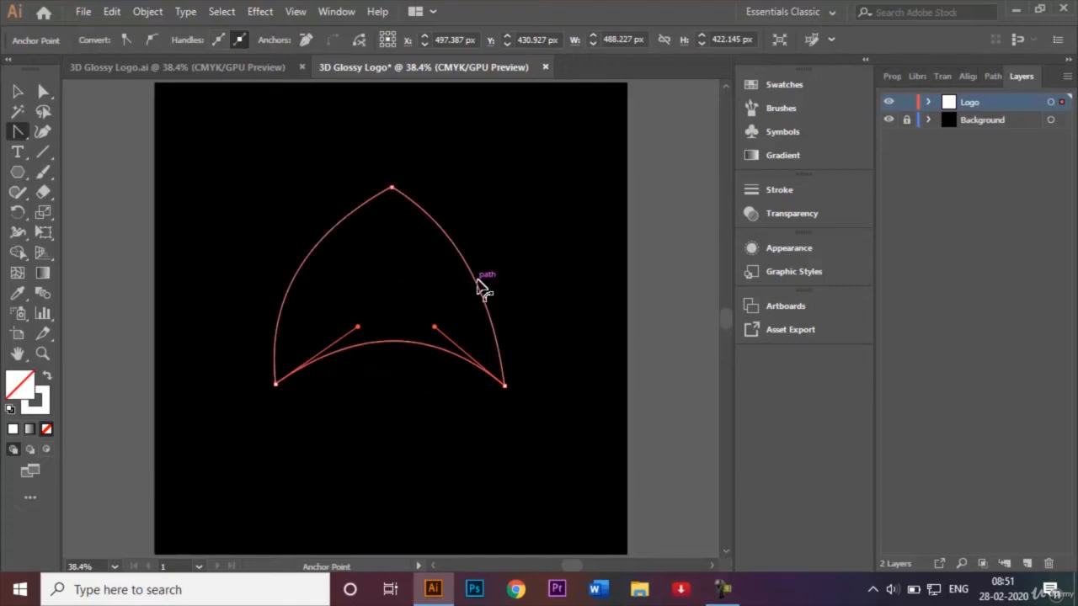
left_click_drag(474, 286, 488, 285)
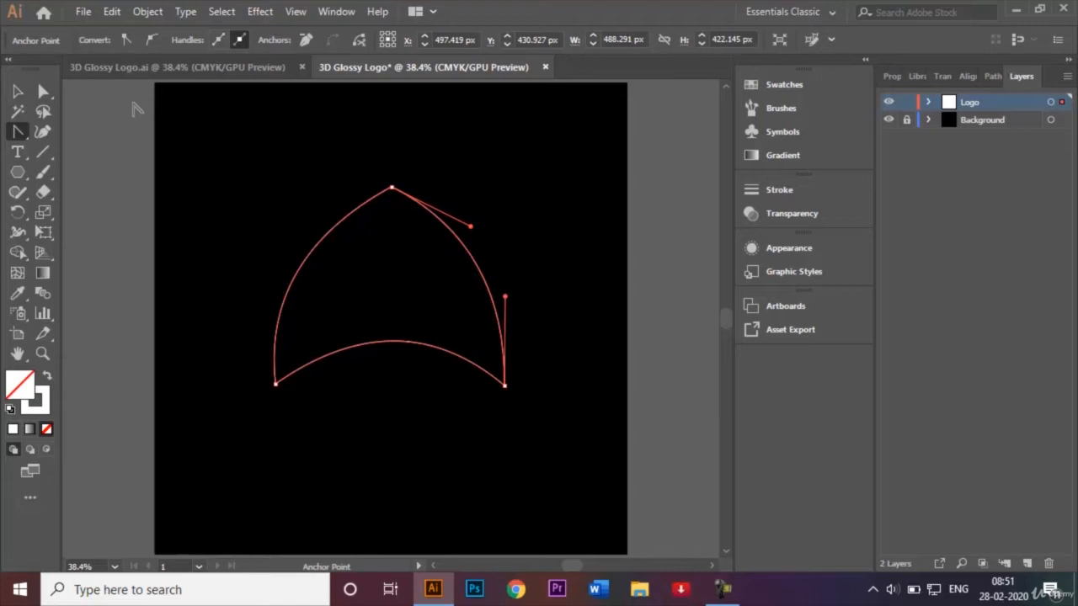
key("v")
left_click(137, 132)
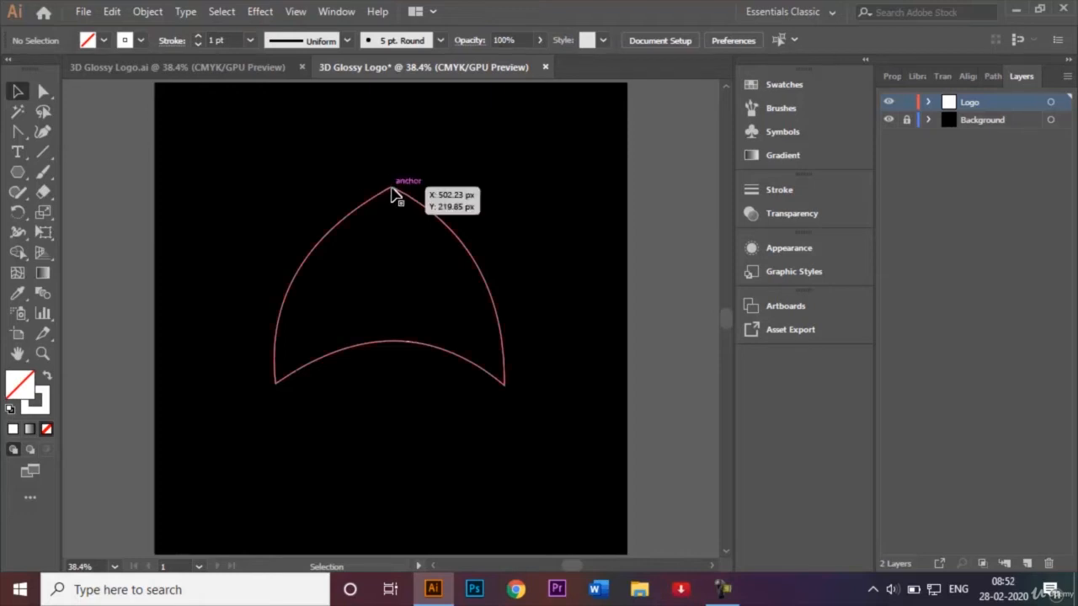
Step: Round the shape's apex to about 107.6 px and its lower-left corner to about 65.53 px, keeping the lower-right corner sharp, and deselect it
left_click(45, 98)
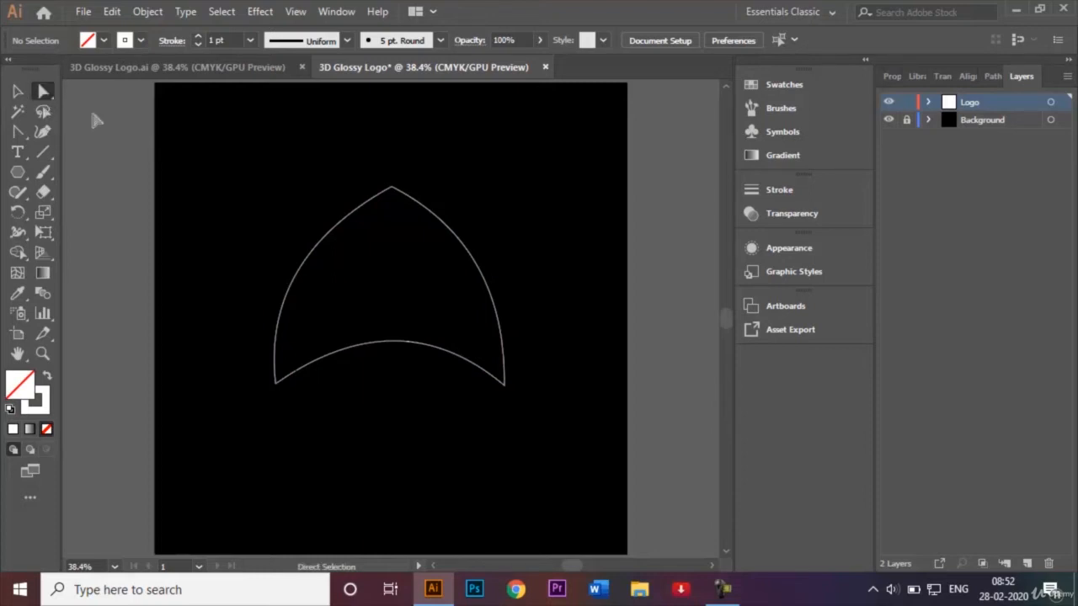
left_click(392, 187)
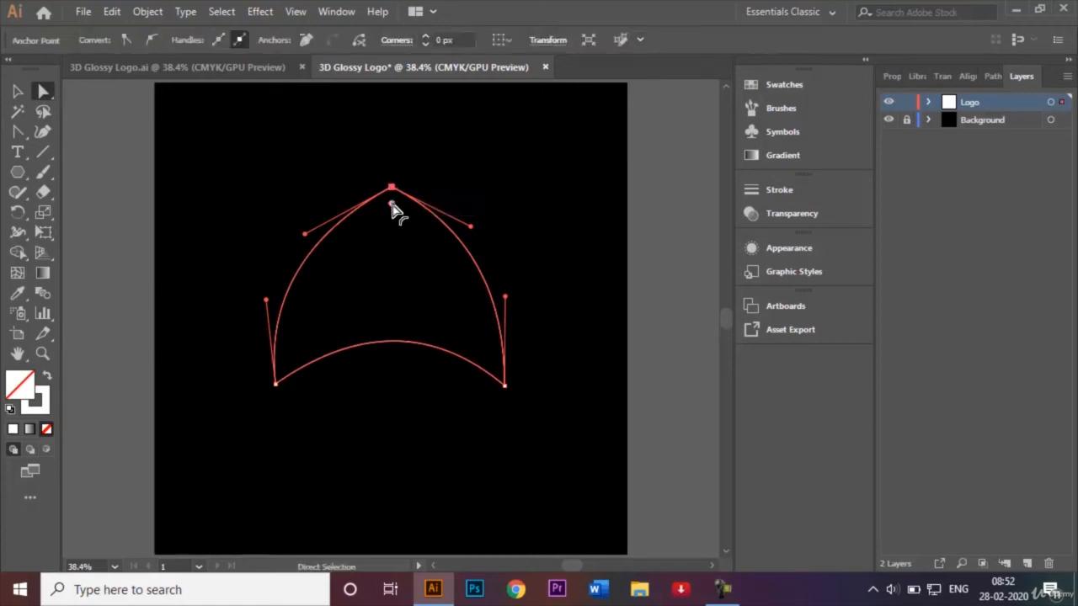
left_click_drag(392, 205, 399, 247)
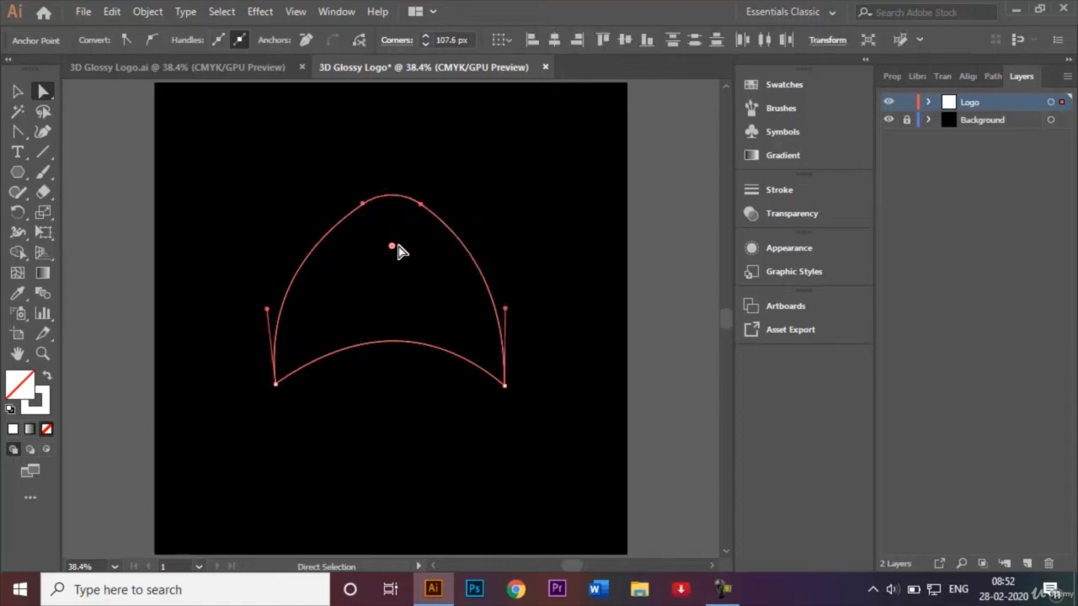
left_click(276, 385)
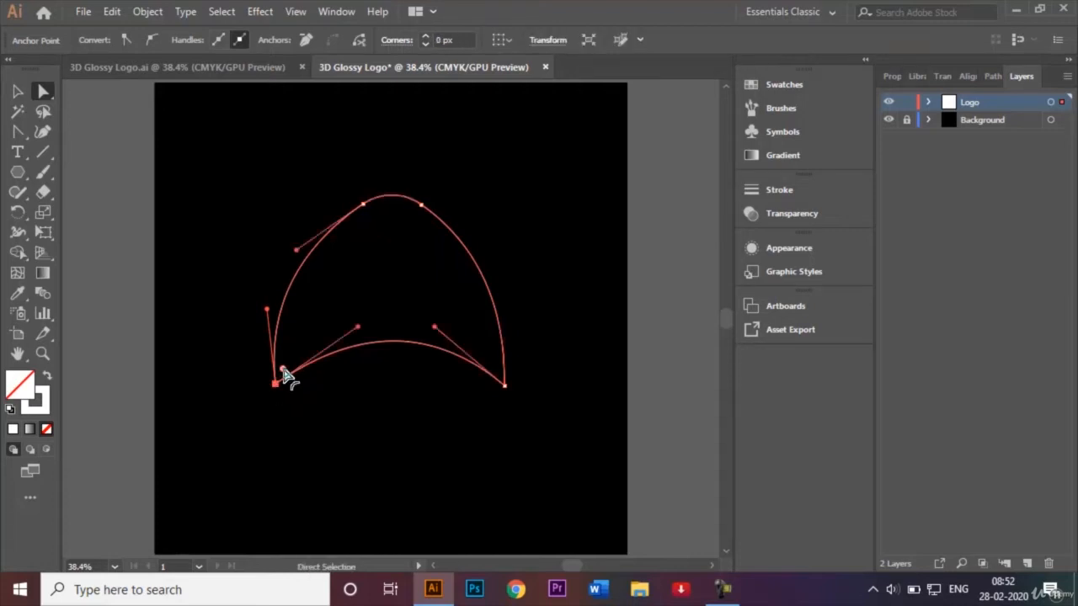
left_click_drag(284, 372, 320, 345)
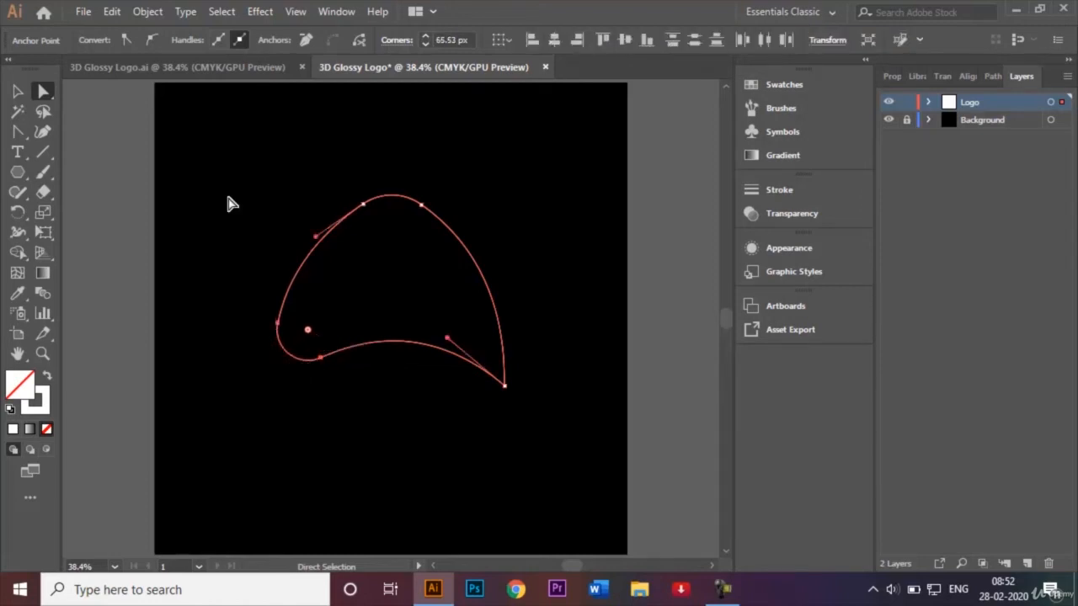
left_click(16, 96)
left_click(217, 161)
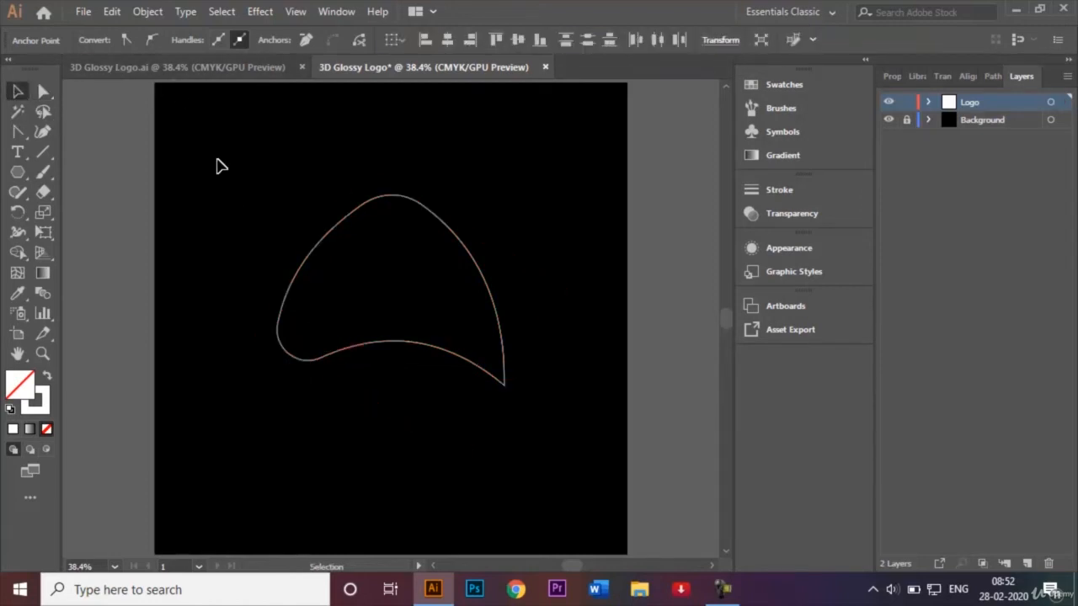
Step: Swap the curved shape's fill and stroke so it has a white fill and no stroke, and deselect it
left_click(339, 225)
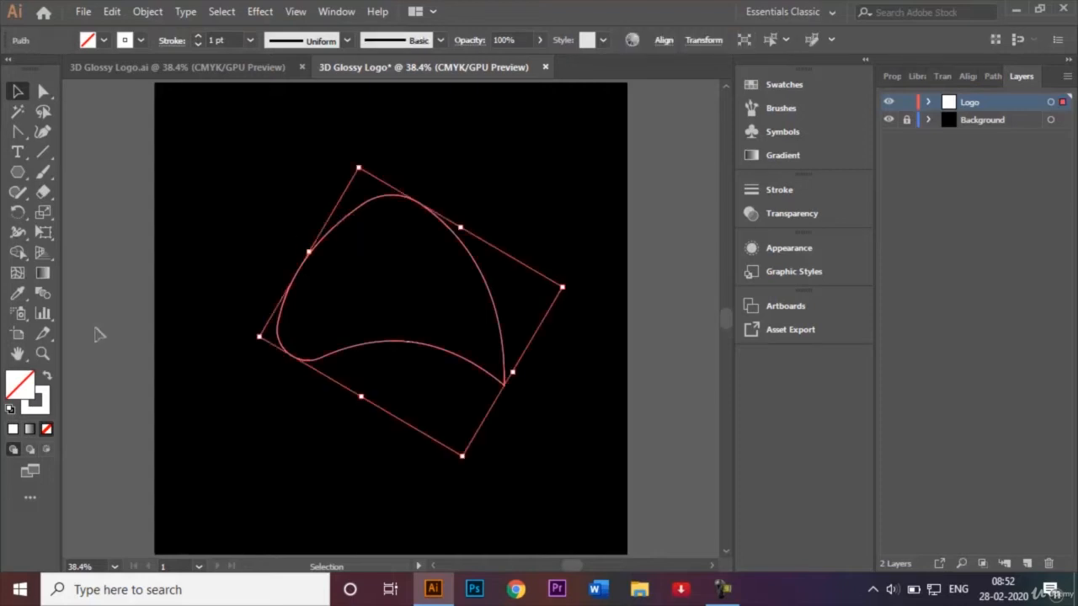
left_click(48, 379)
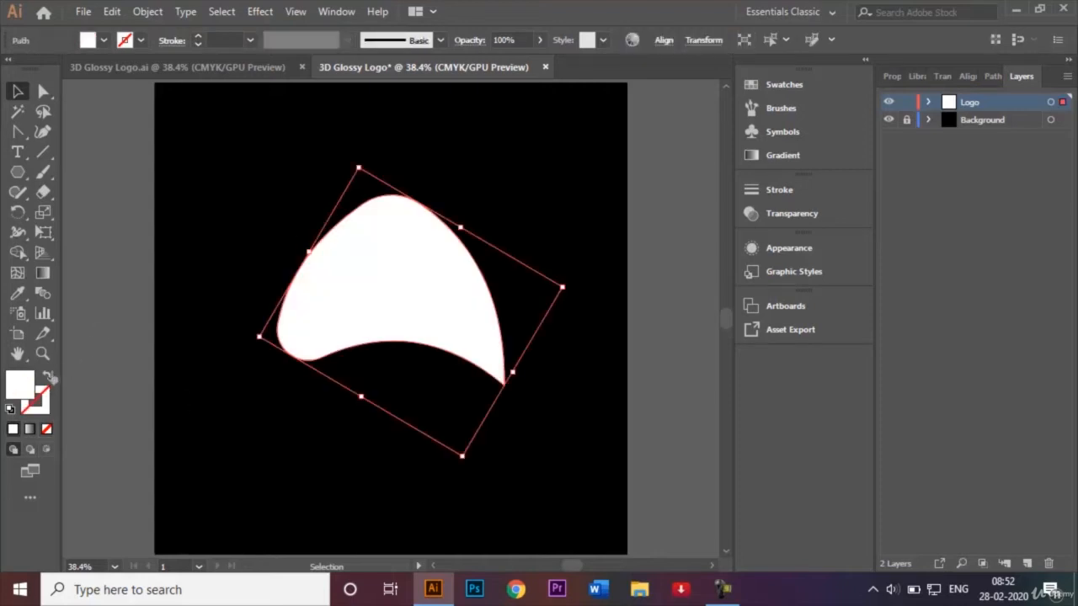
left_click(271, 210)
double_click(405, 266)
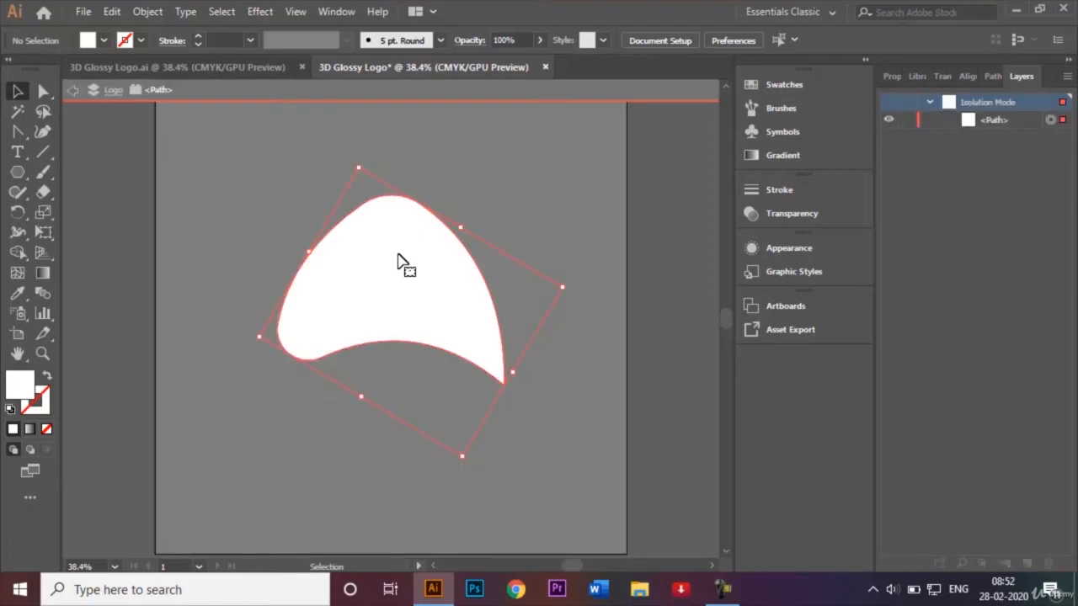
left_click(589, 209)
double_click(588, 210)
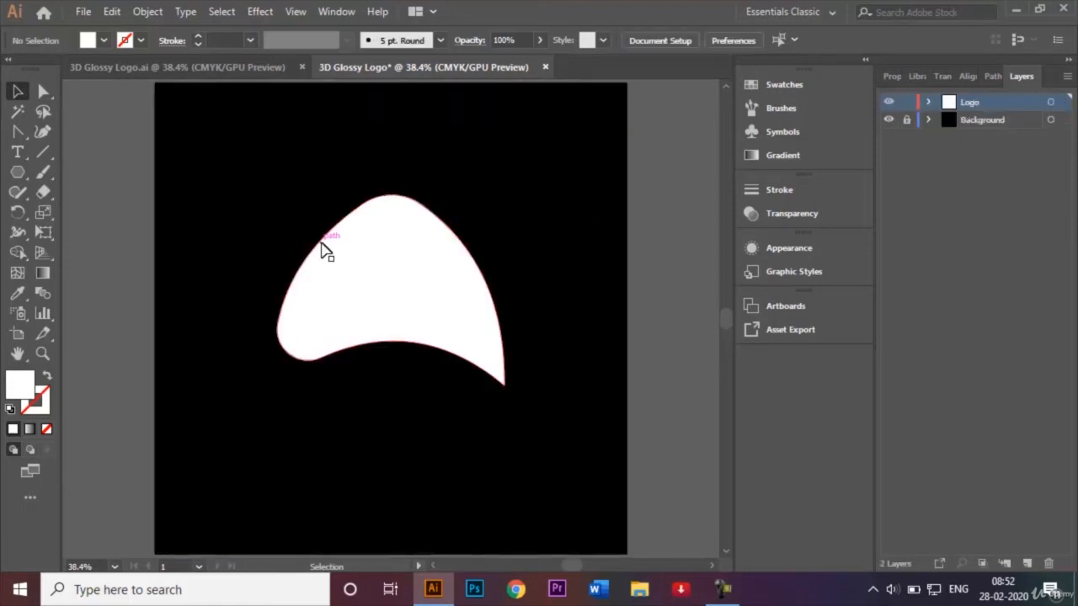
Step: Start the 3D Extrude & Bevel effect on the white shape and set its X-axis rotation to 22°
left_click(378, 268)
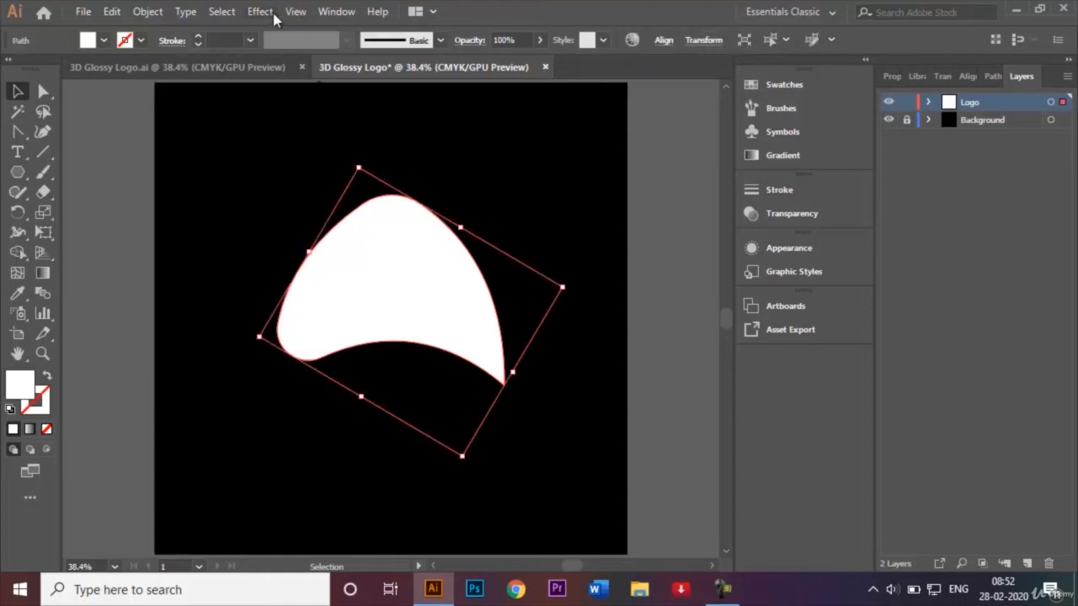
left_click(266, 15)
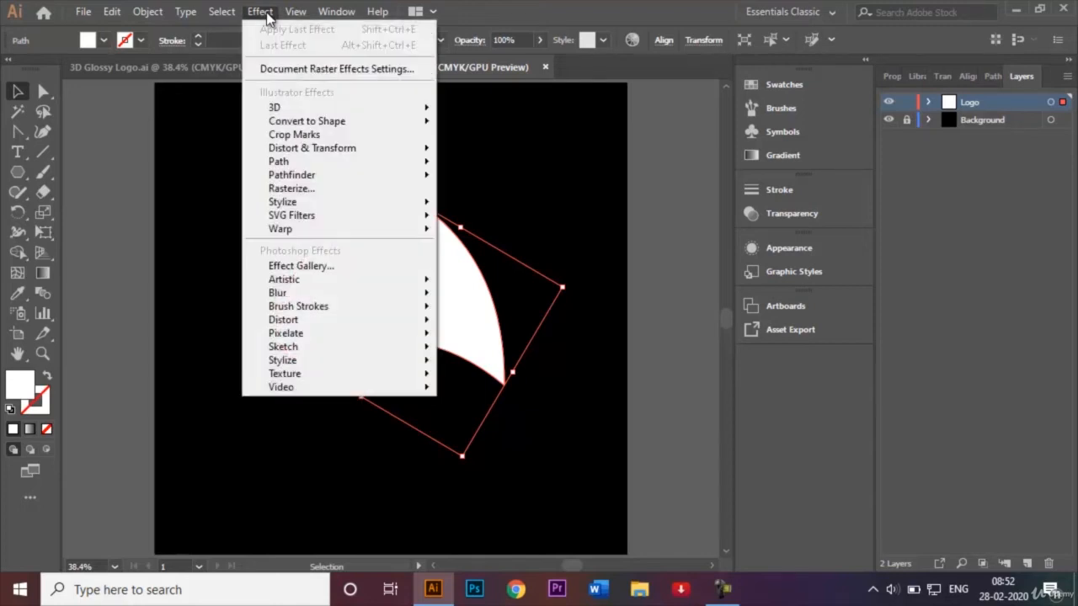
mouse_move(320, 114)
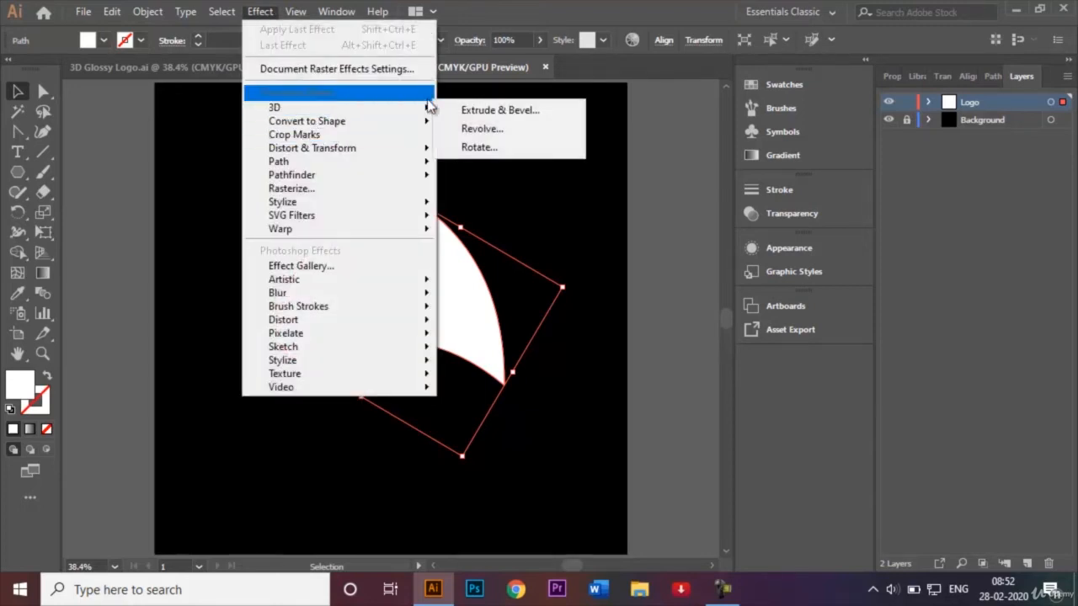
left_click(479, 112)
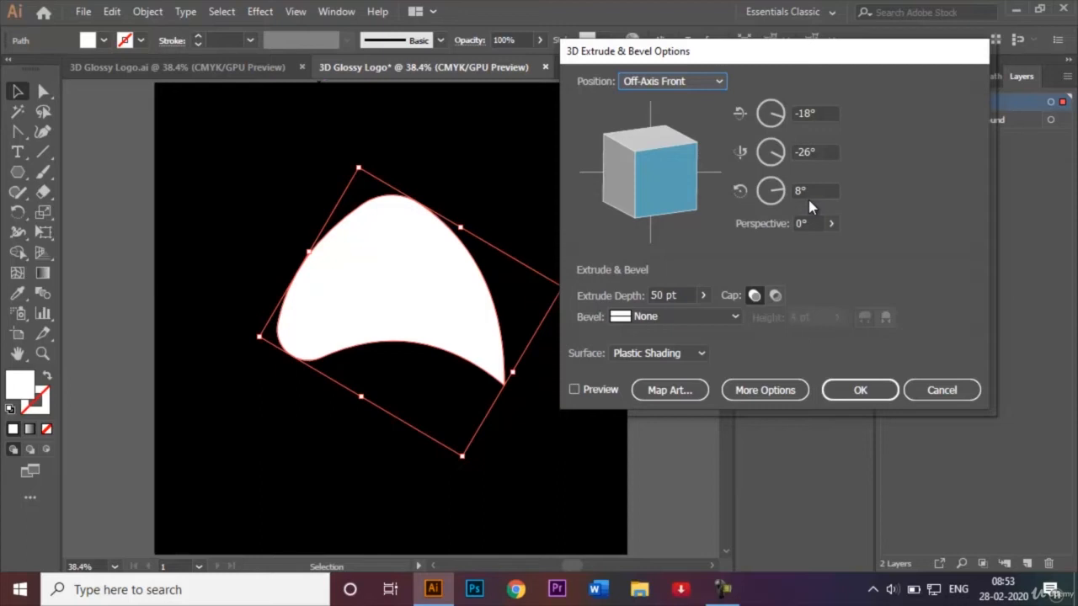
left_click(809, 115)
key("BackSpace")
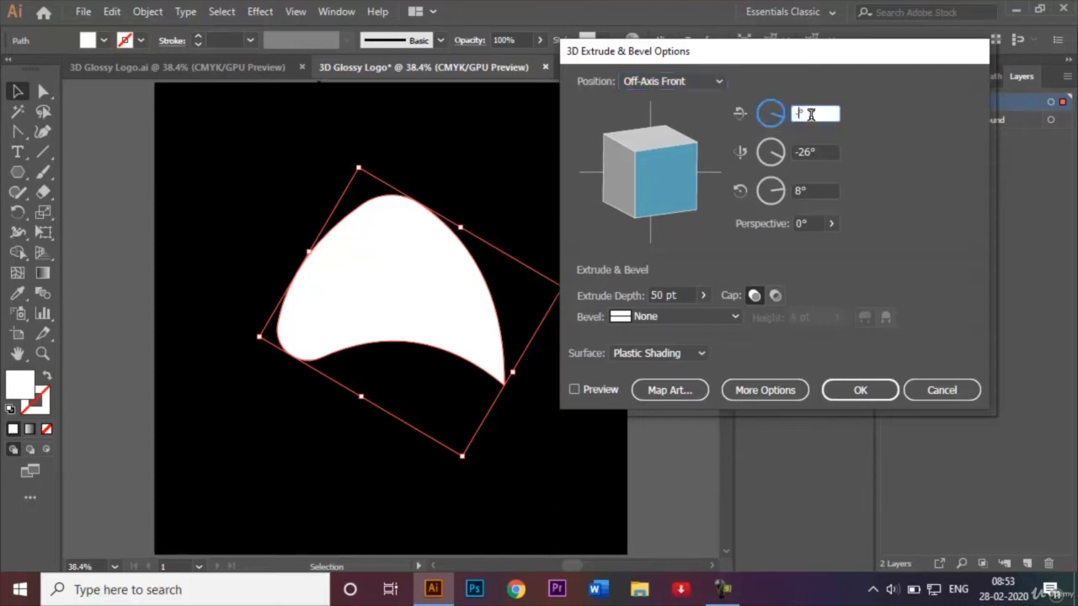
type("22")
Step: Set the effect's Y-axis rotation to -10° and its Z-axis rotation to 9°
left_click(806, 153)
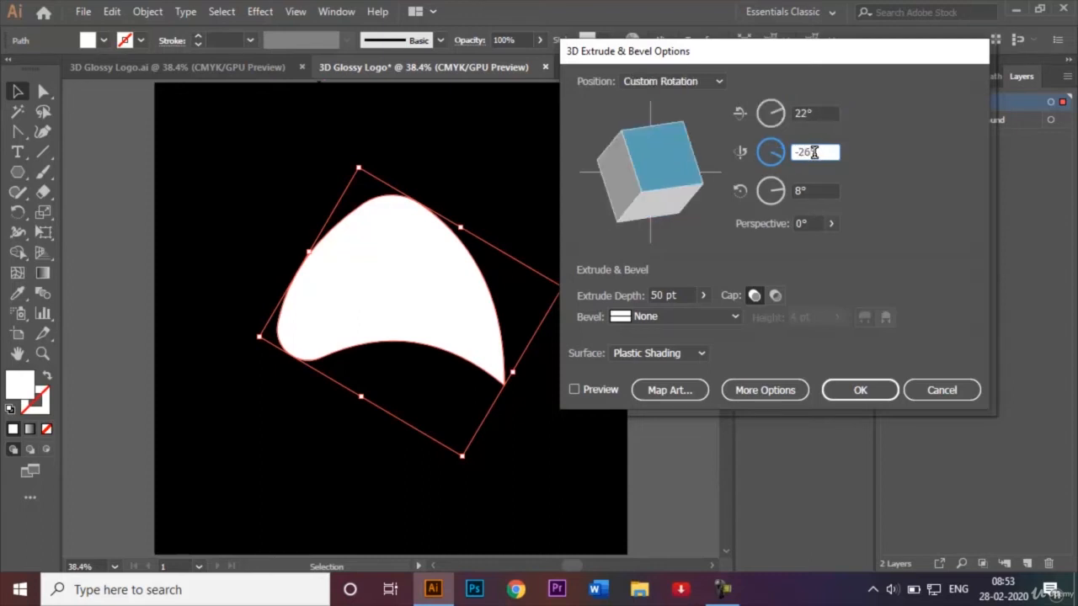
key("BackSpace")
key("BackSpace")
type("10")
left_click(802, 191)
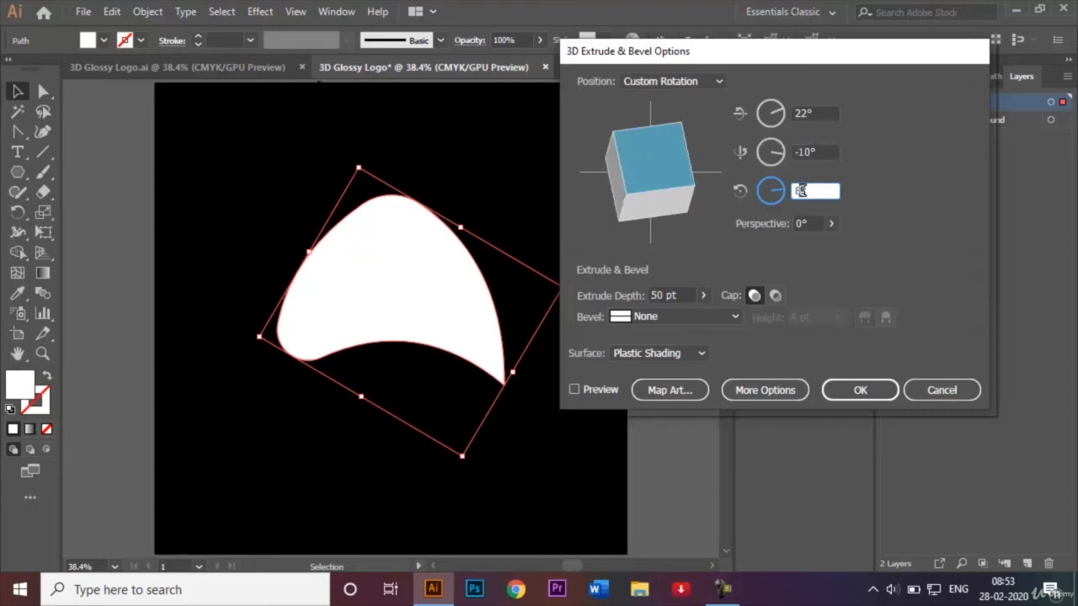
key("BackSpace")
type("9")
Step: Set the extrude depth to 45 pt, preview the result, and apply the 3D effect
left_click(663, 295)
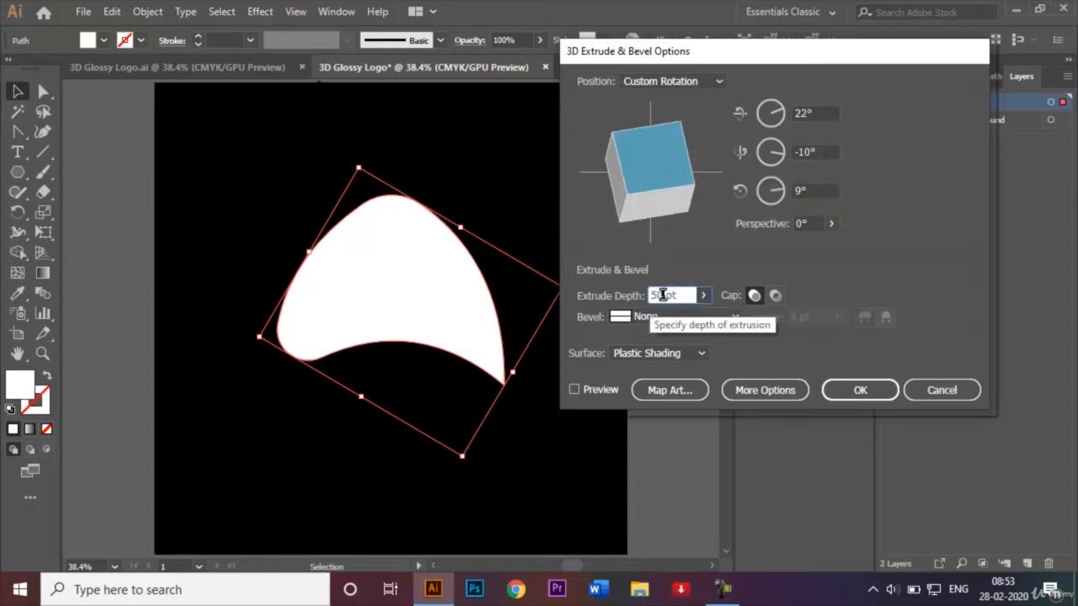
key("BackSpace")
key("Left")
type("4")
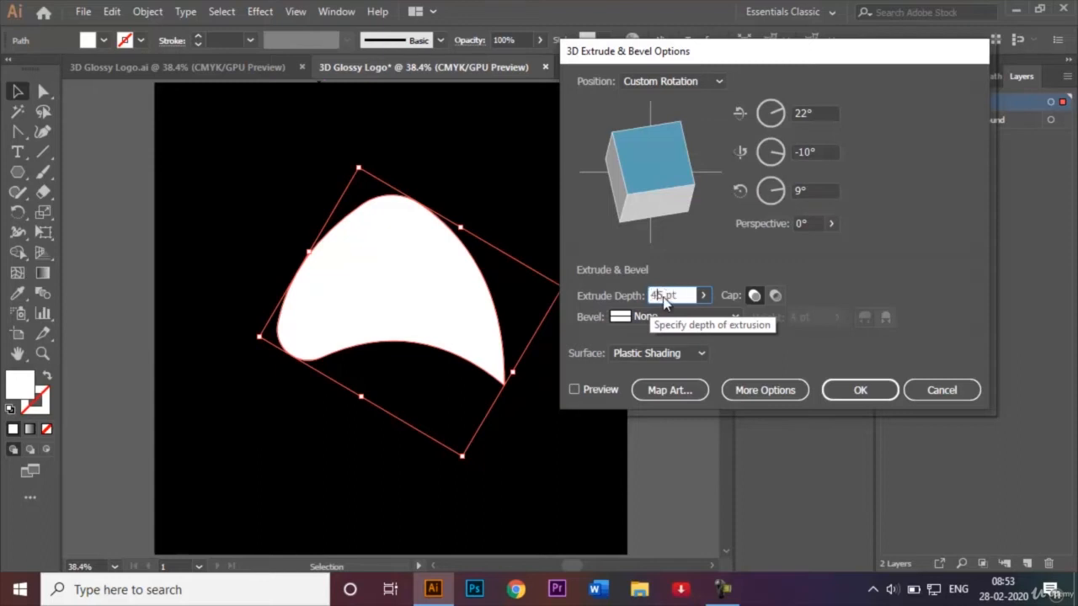
left_click(576, 391)
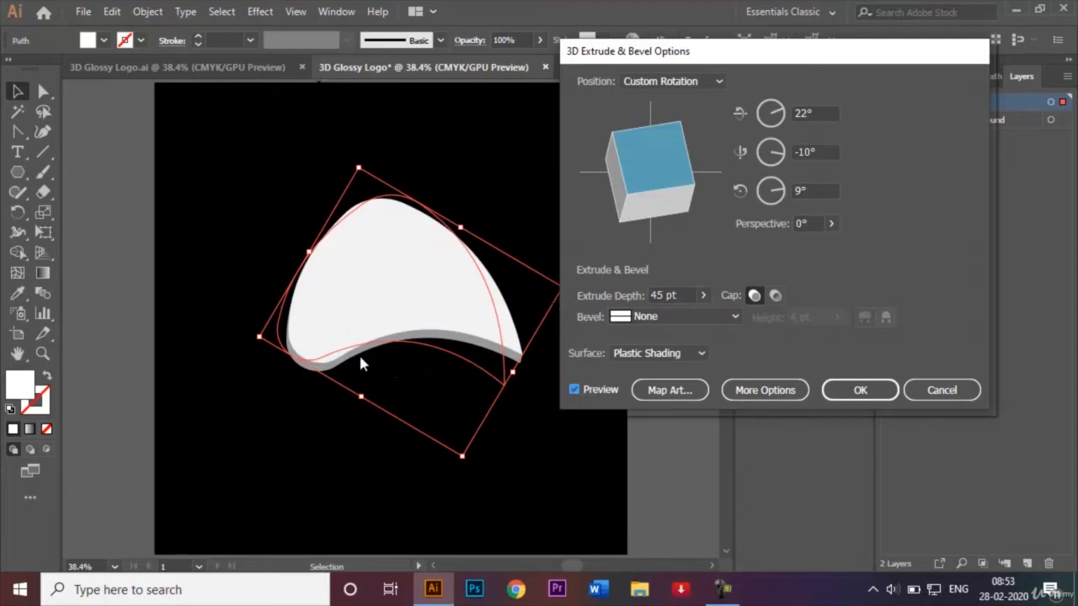
left_click(876, 393)
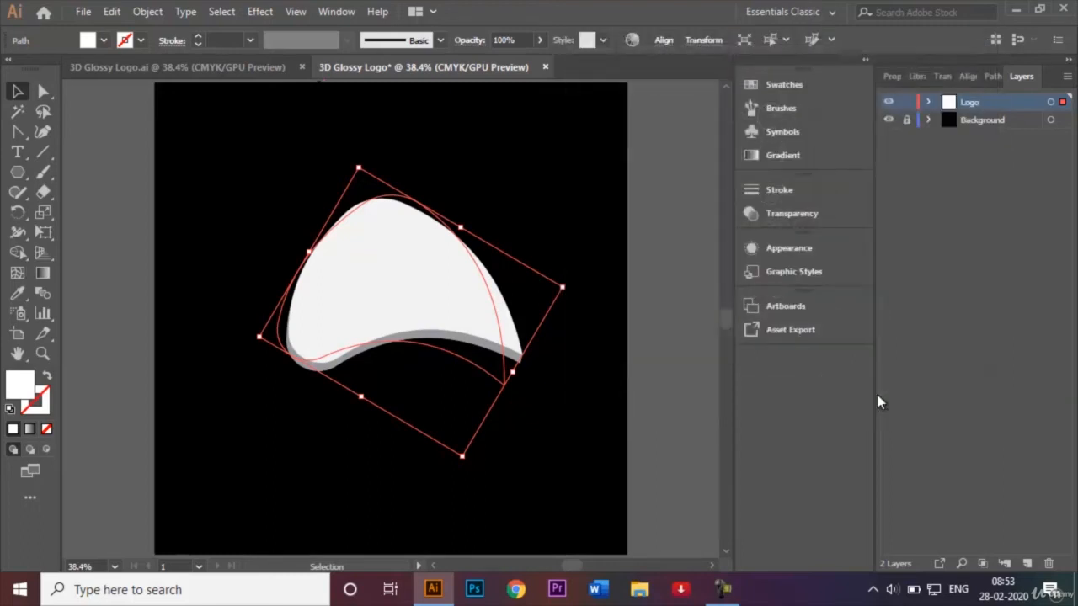
Step: Move the extruded shape toward the artboard's upper left and rotate it counterclockwise until its bounding box is almost level
left_click(516, 189)
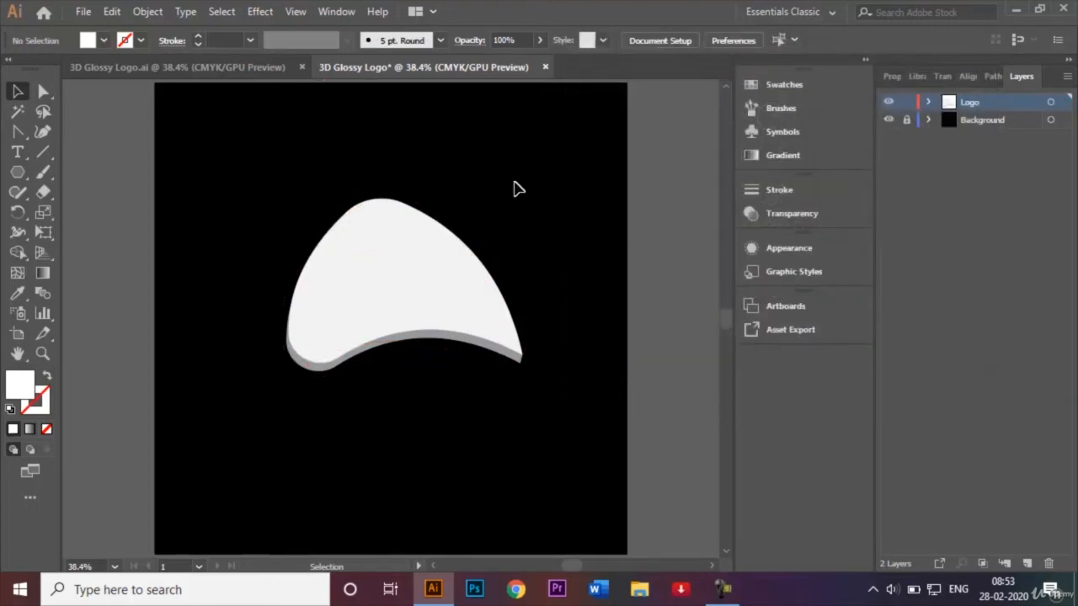
left_click_drag(362, 260, 317, 222)
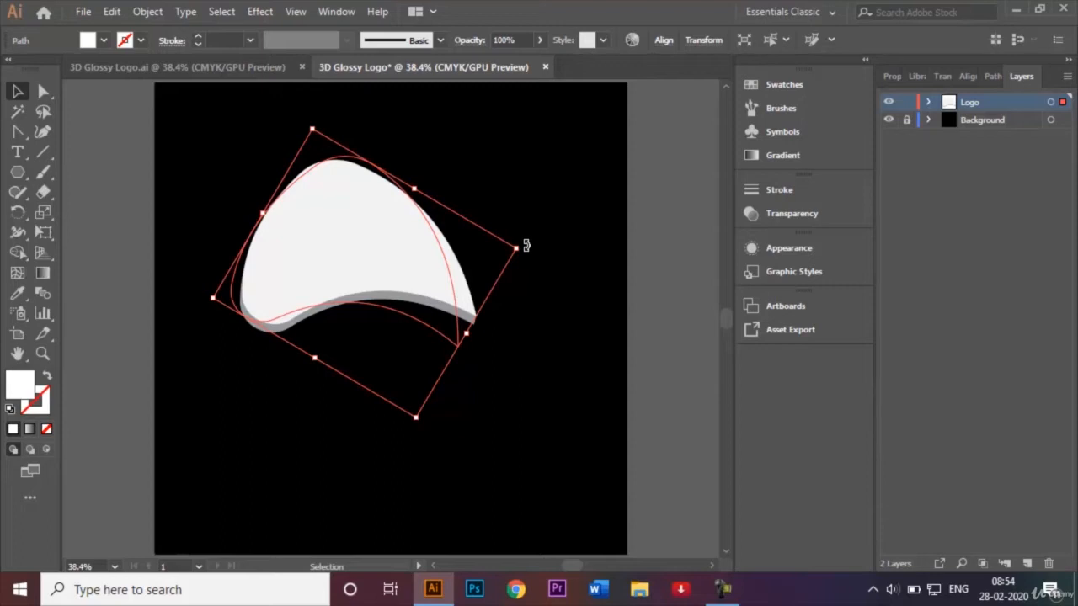
left_click_drag(526, 245, 499, 179)
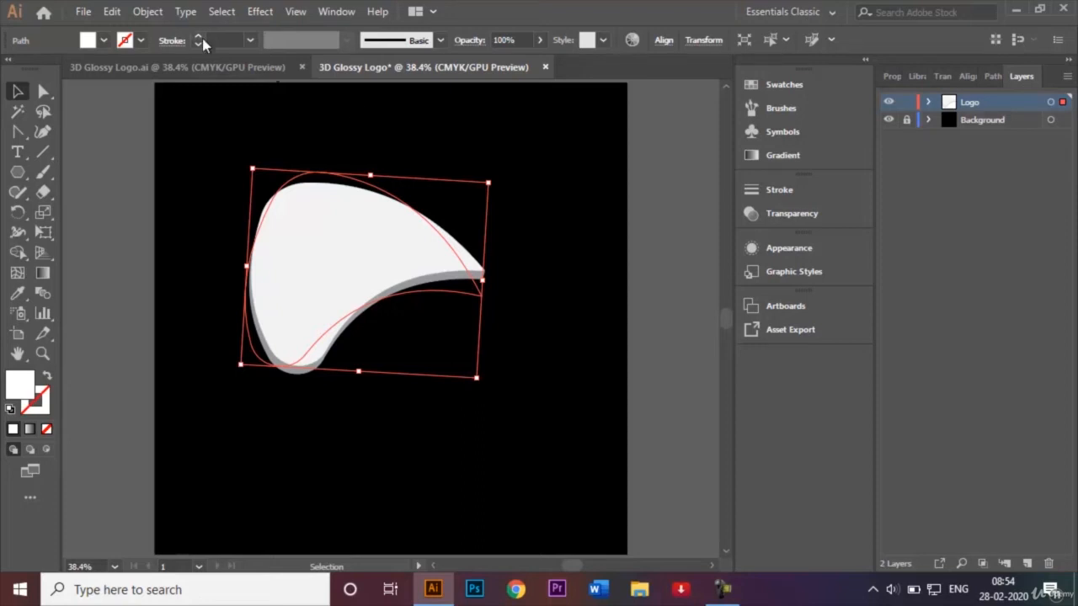
Step: Expand the appearance of the extruded shape and reselect the resulting group
left_click(148, 14)
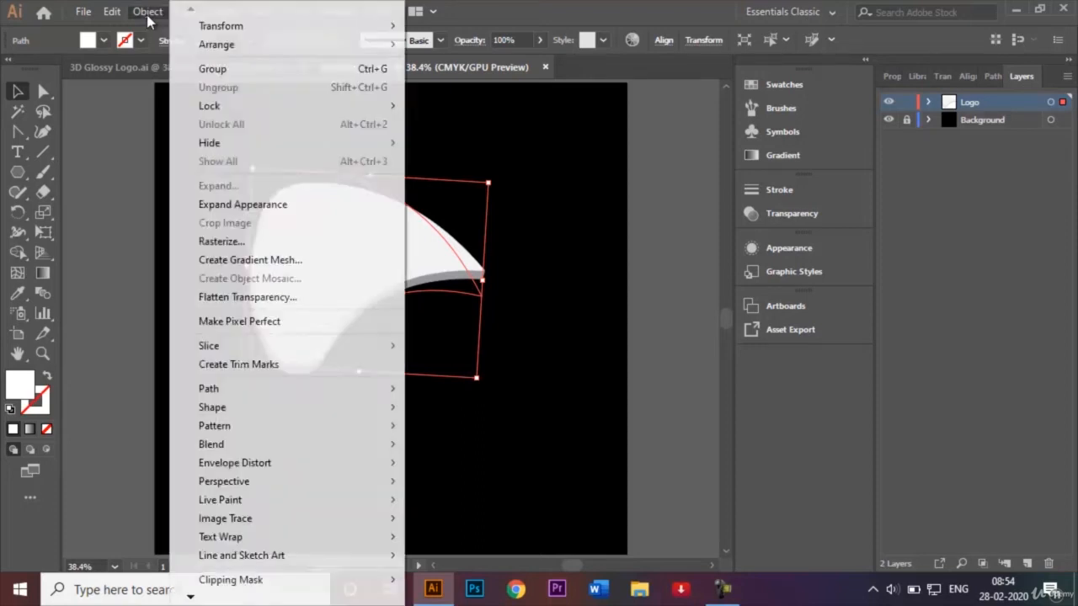
left_click(223, 205)
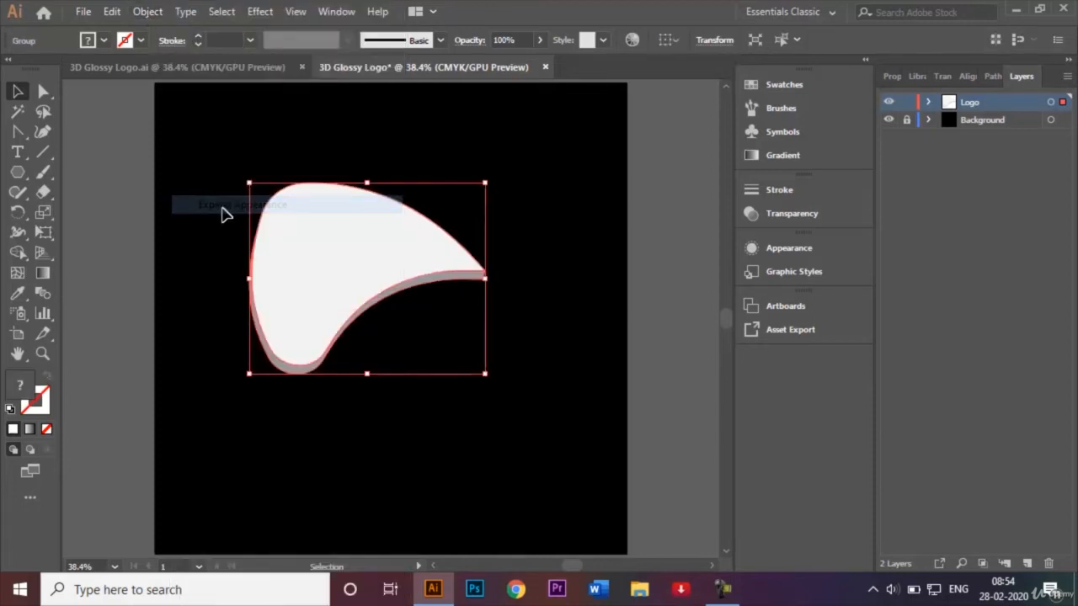
left_click(438, 221)
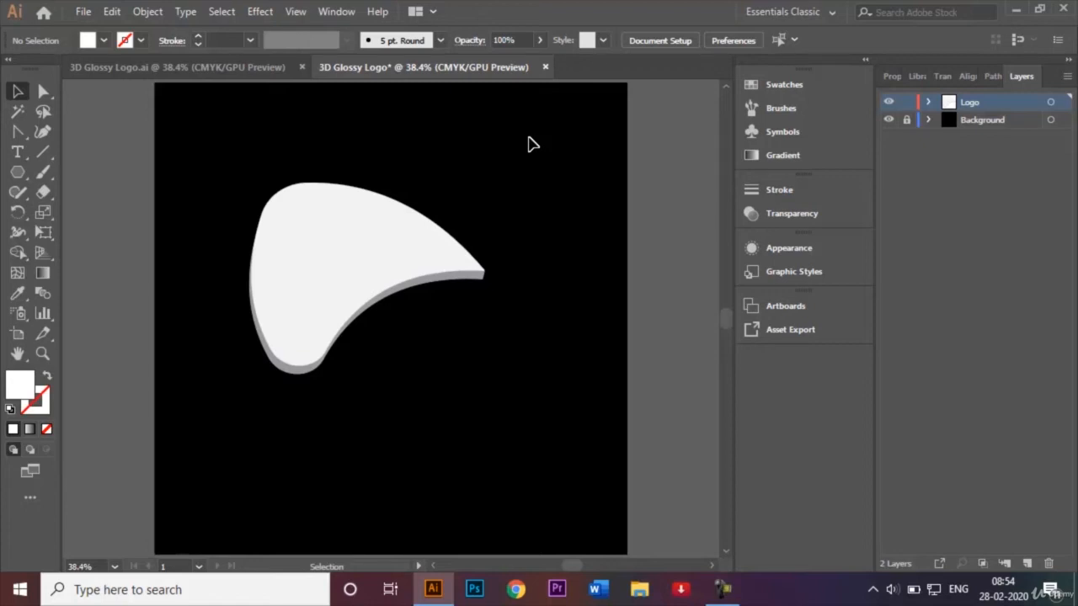
left_click(368, 233)
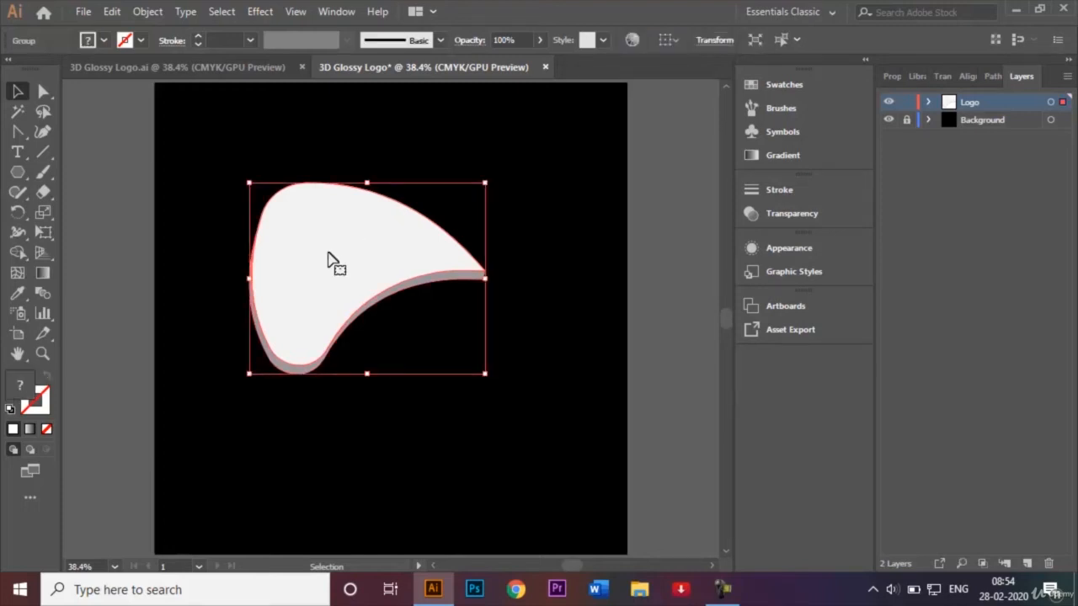
Step: Ungroup the expanded extruded shape twice so its front face is separate from its side, and deselect it
left_click(178, 230)
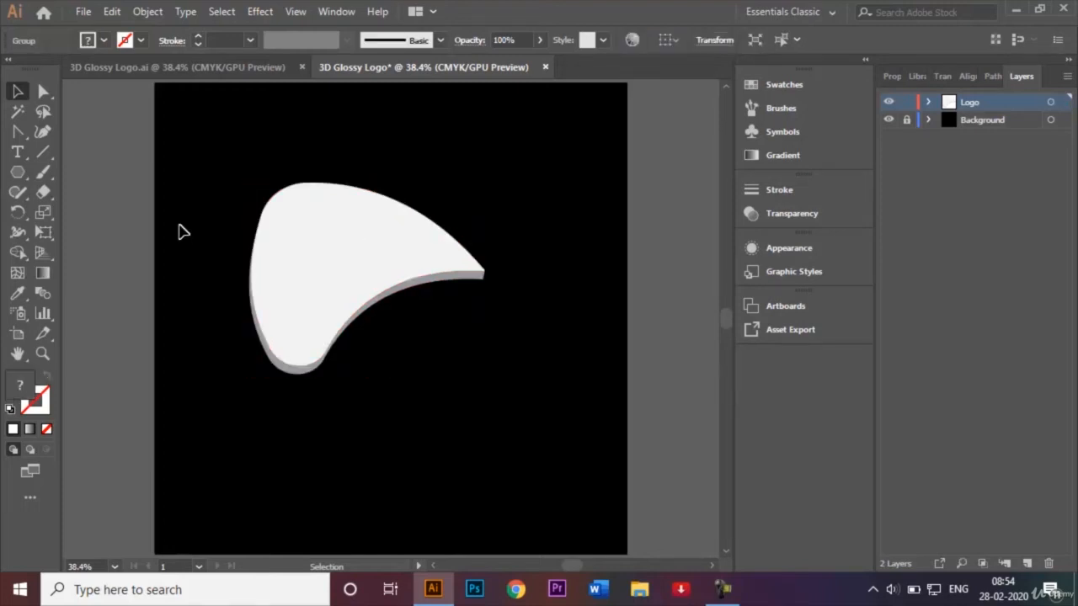
left_click(308, 251)
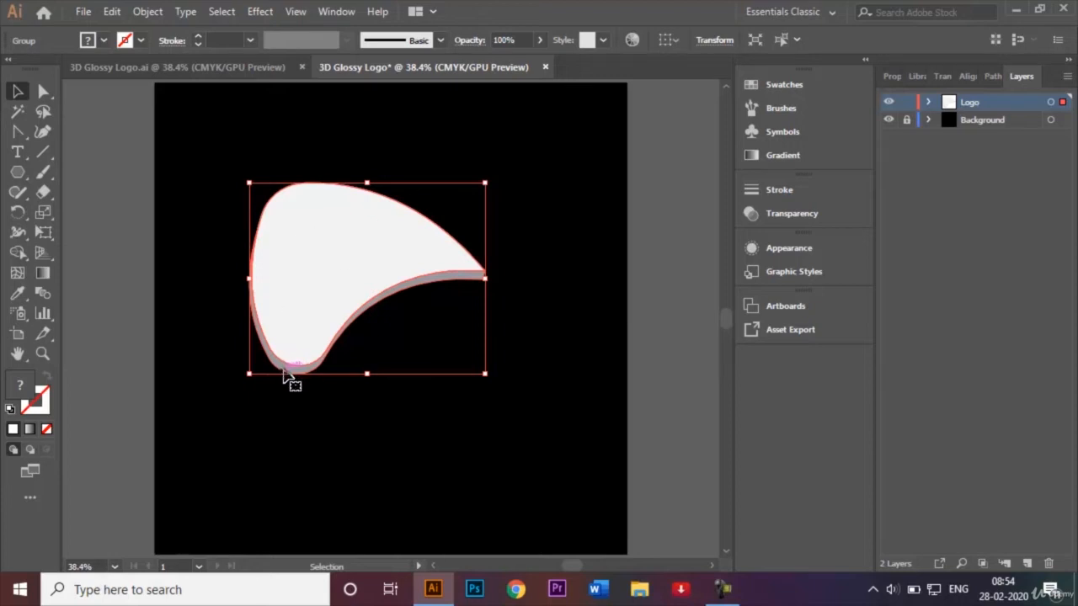
right_click(302, 284)
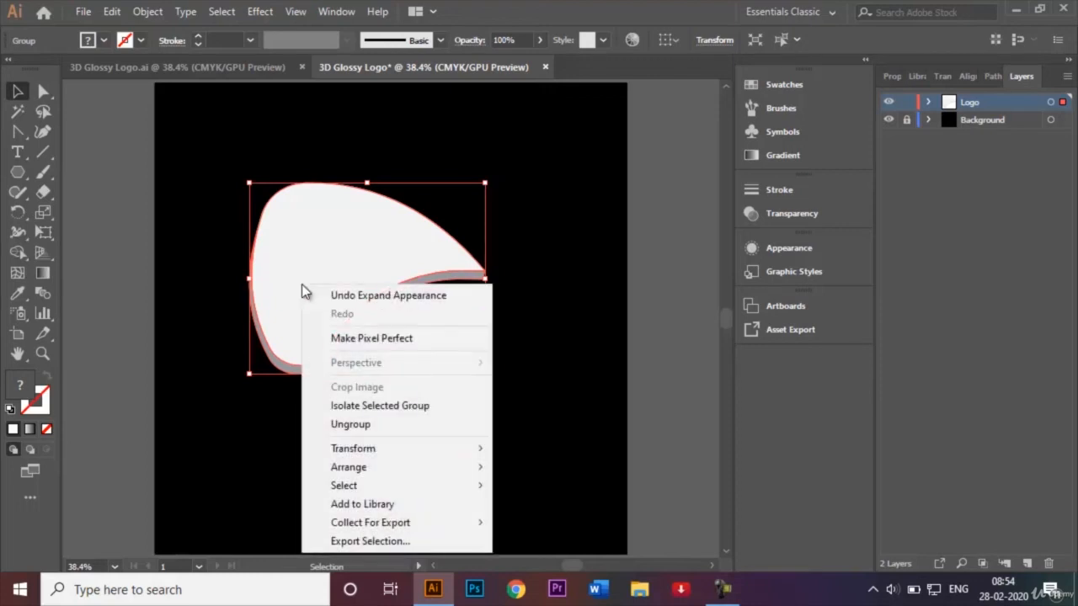
left_click(412, 430)
right_click(426, 426)
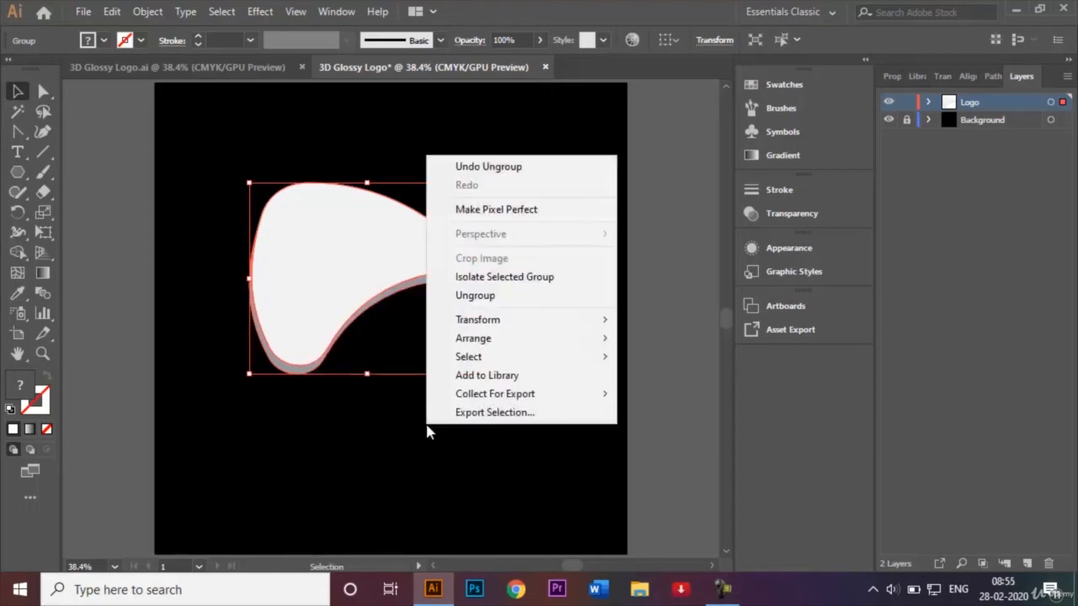
left_click(360, 527)
left_click(325, 253)
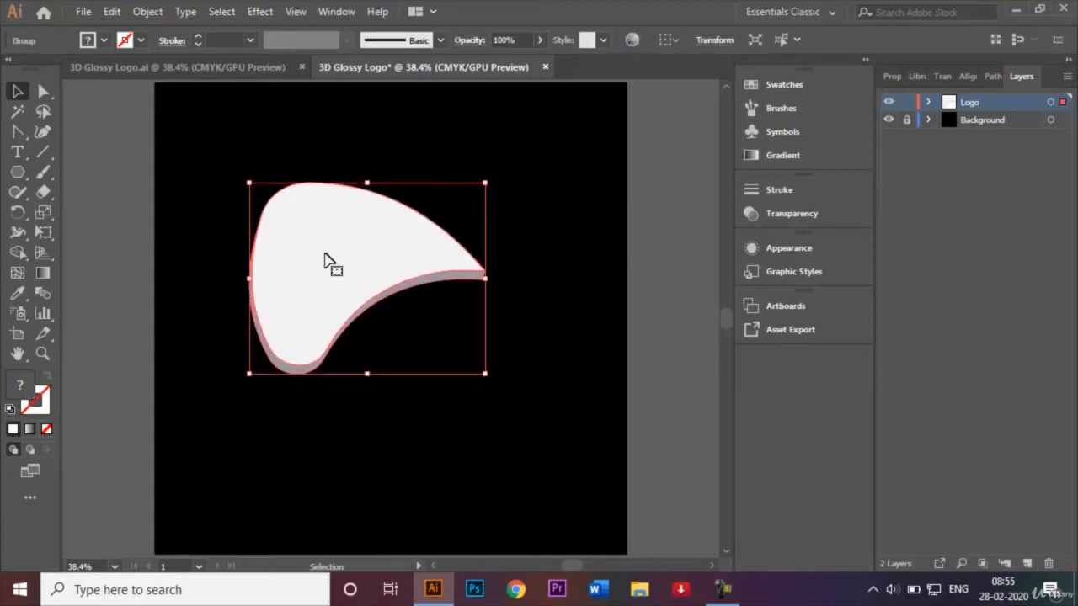
right_click(316, 278)
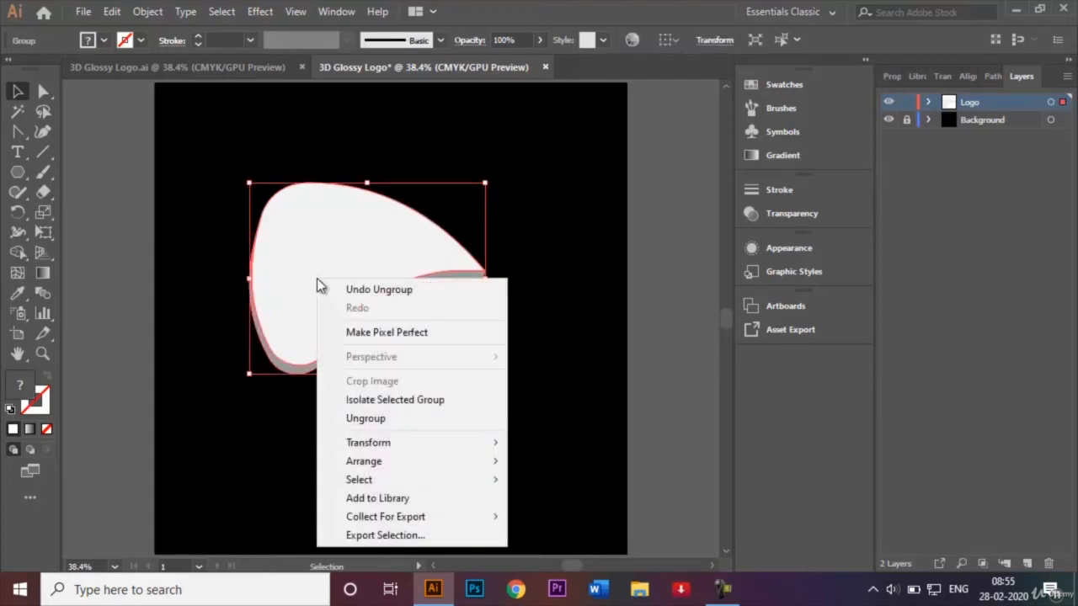
left_click(392, 419)
left_click(476, 449)
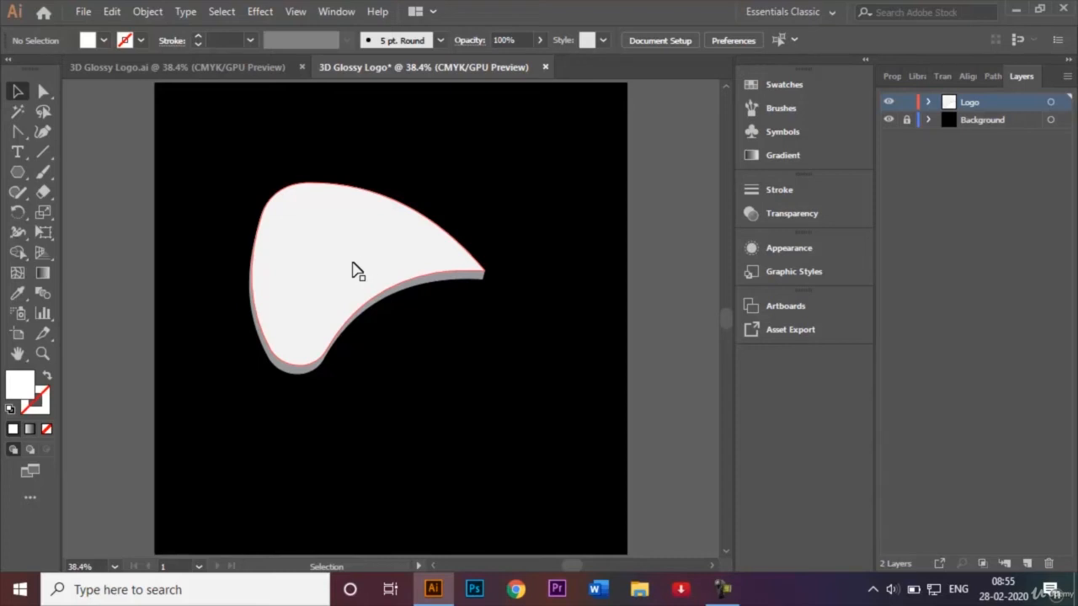
Step: Check the finished logo document, return to the working file, and preview an Offset Path of -5 px on the shape's front face
left_click(210, 67)
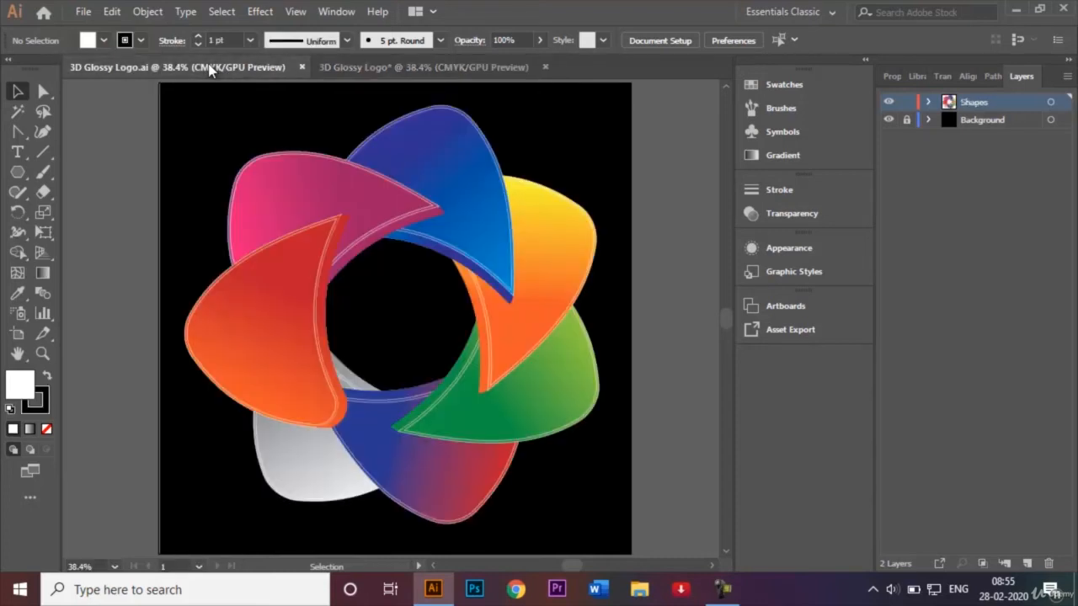
left_click(382, 66)
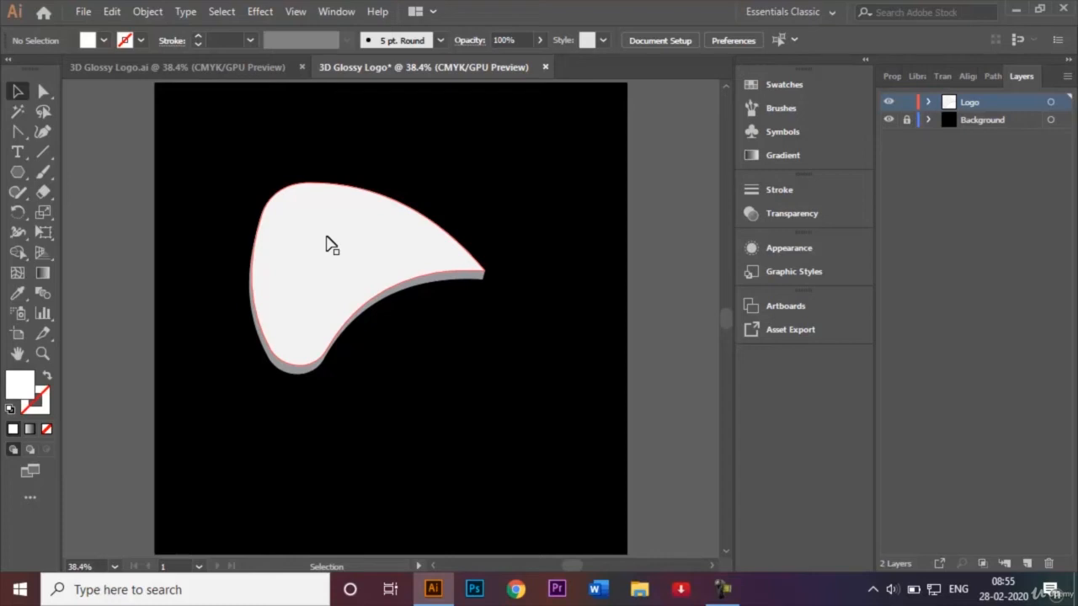
left_click(330, 245)
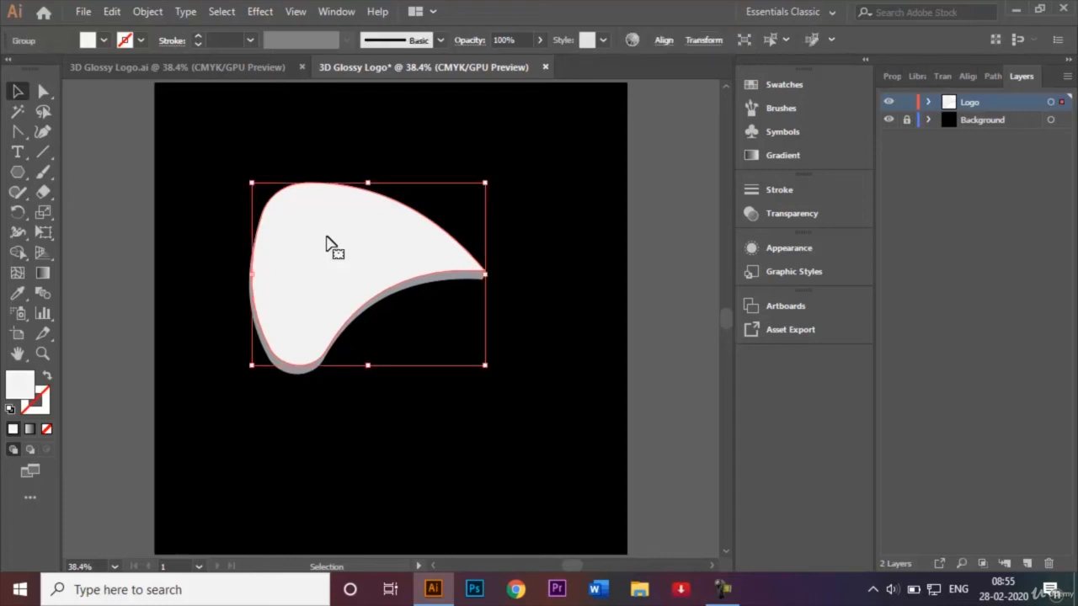
left_click(147, 11)
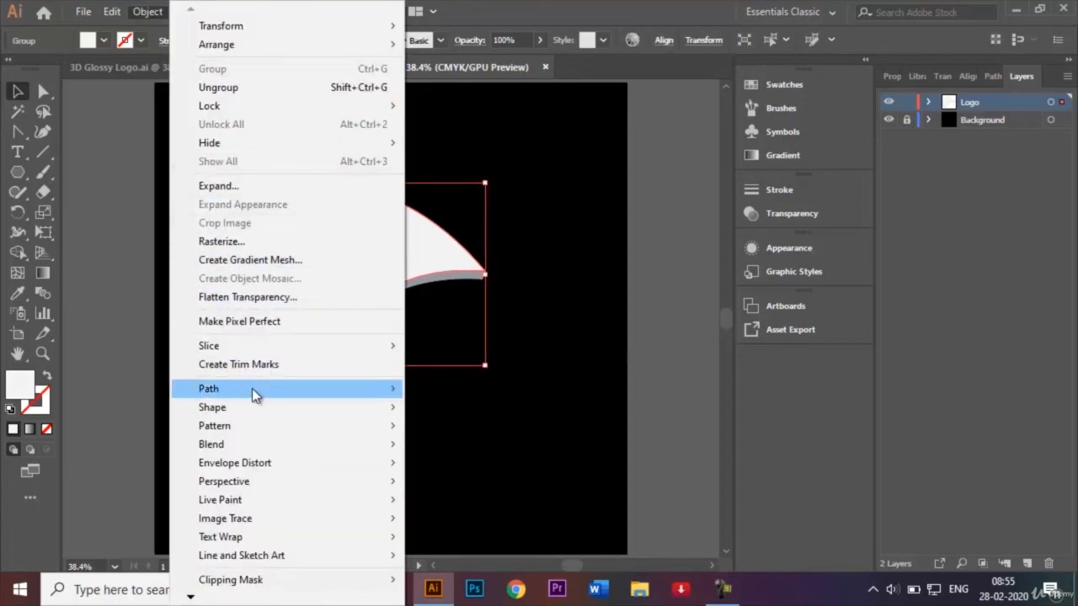
mouse_move(252, 388)
left_click(483, 240)
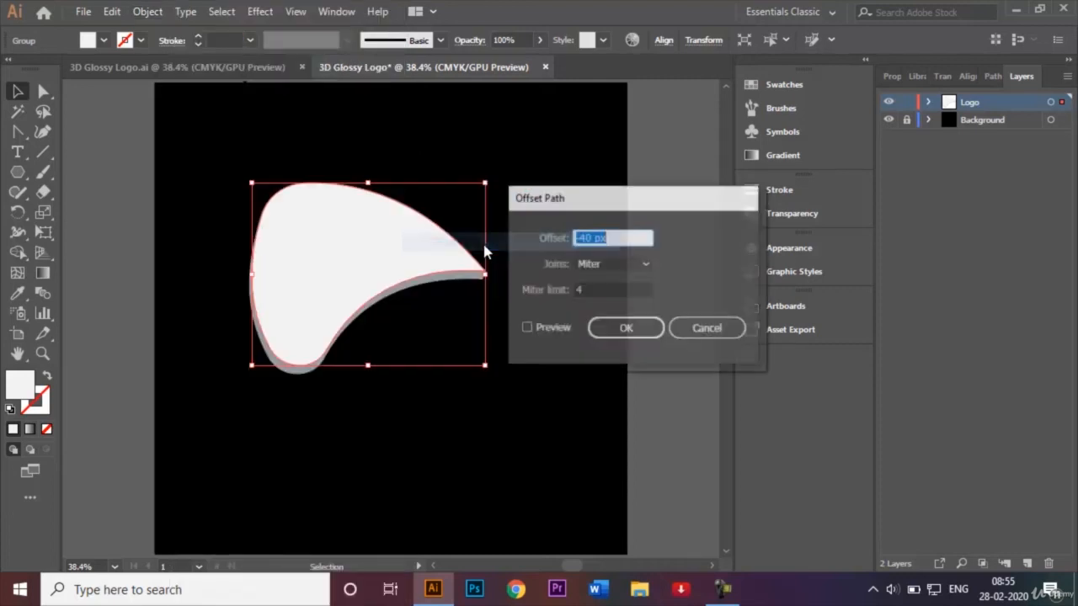
left_click(588, 236)
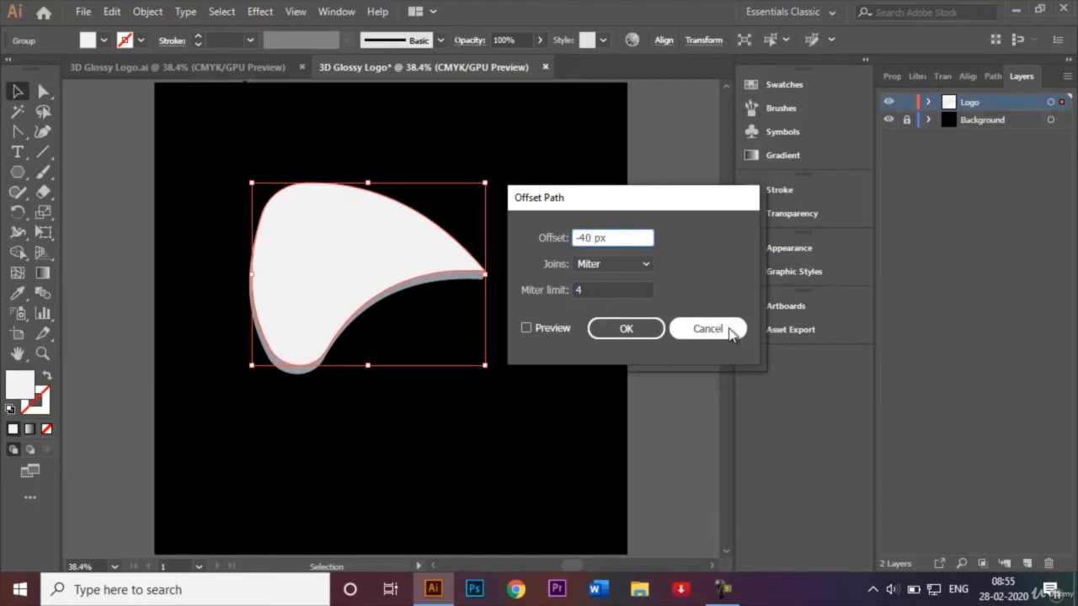
key("BackSpace")
key("BackSpace")
type("5")
left_click(526, 328)
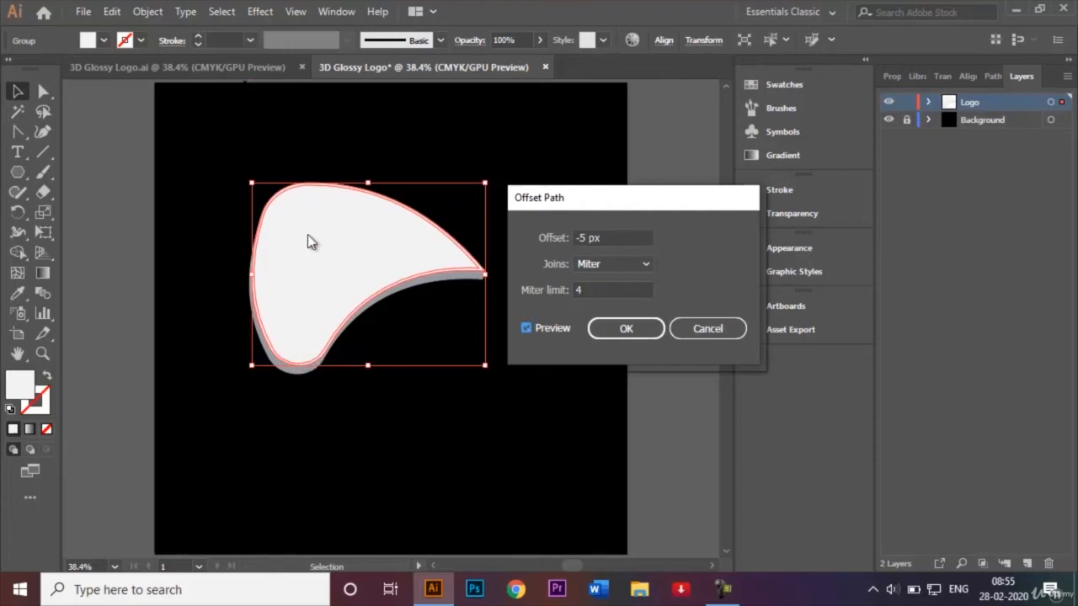
Step: Change the offset to -10 px, preview it, apply it to the front face, and deselect the result
left_click(586, 237)
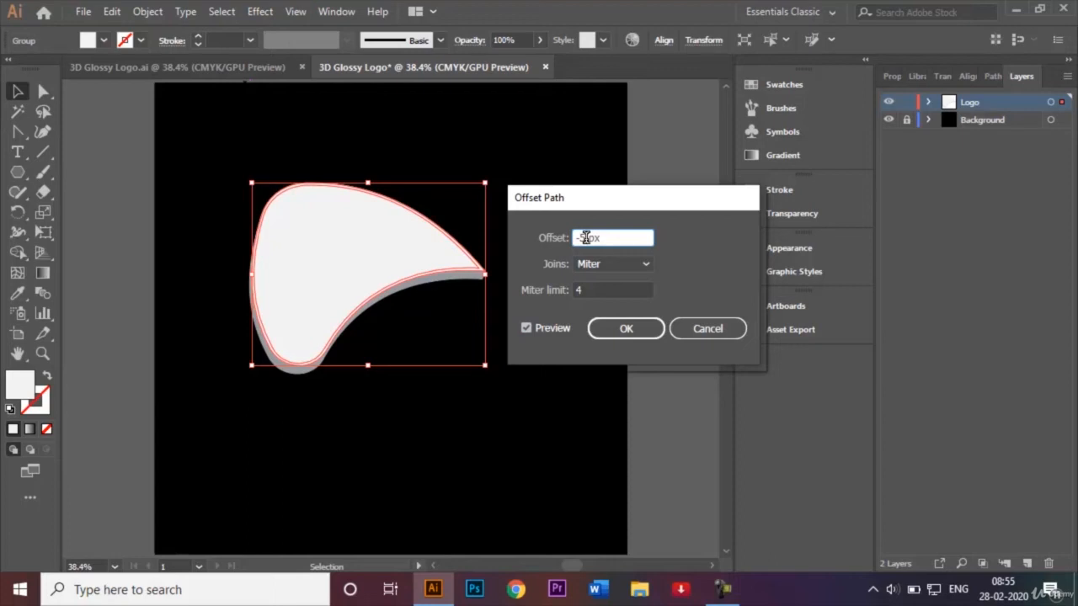
type("-10")
left_click(525, 328)
left_click(525, 328)
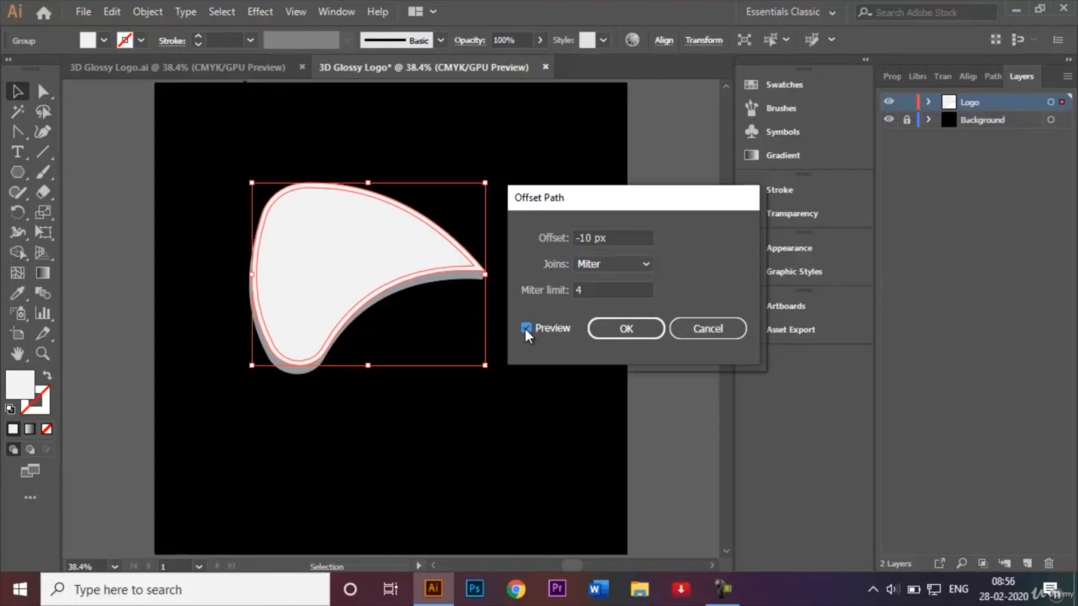
left_click(624, 330)
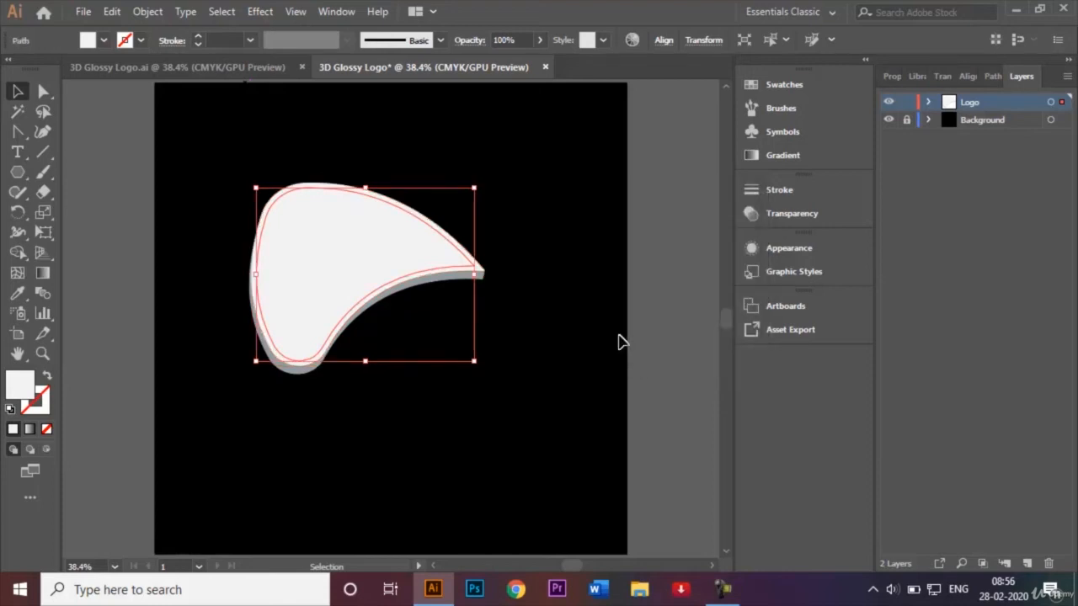
left_click(568, 334)
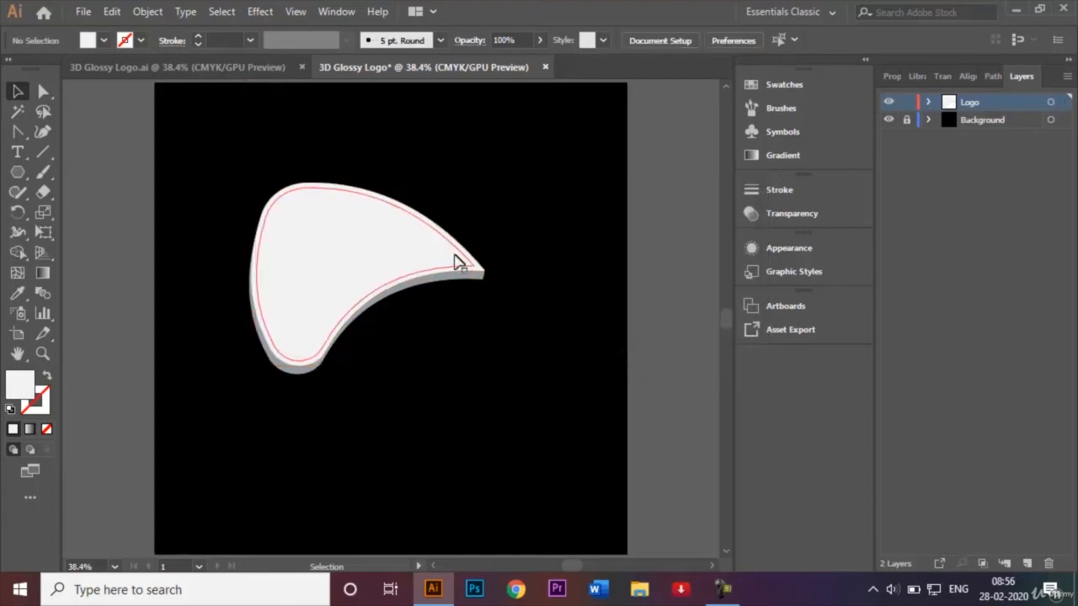
Step: Ungroup the front face from its inner offset path and deselect them
left_click(397, 211)
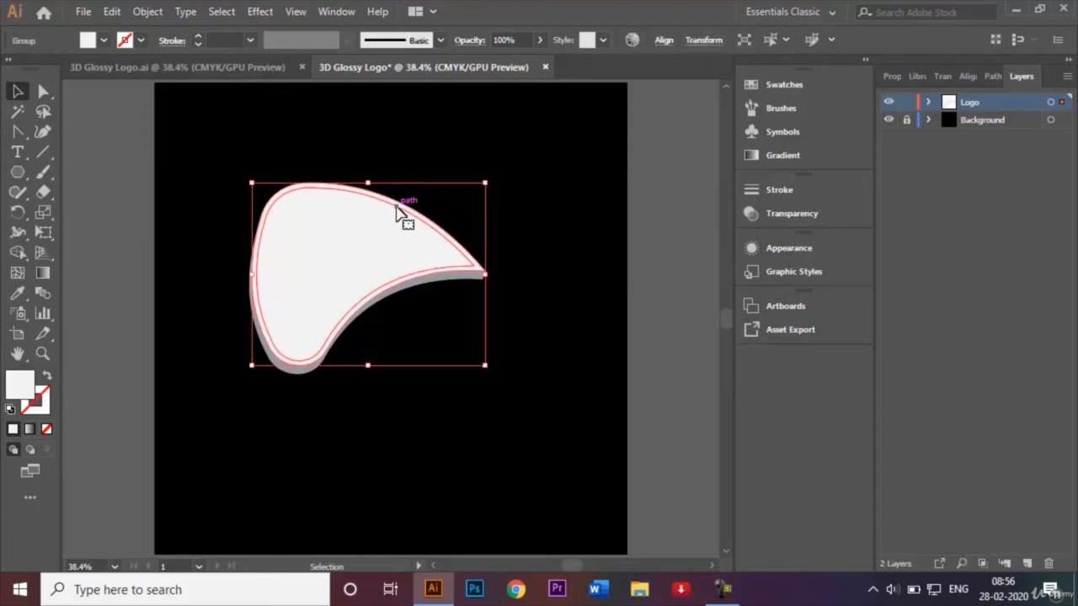
right_click(354, 243)
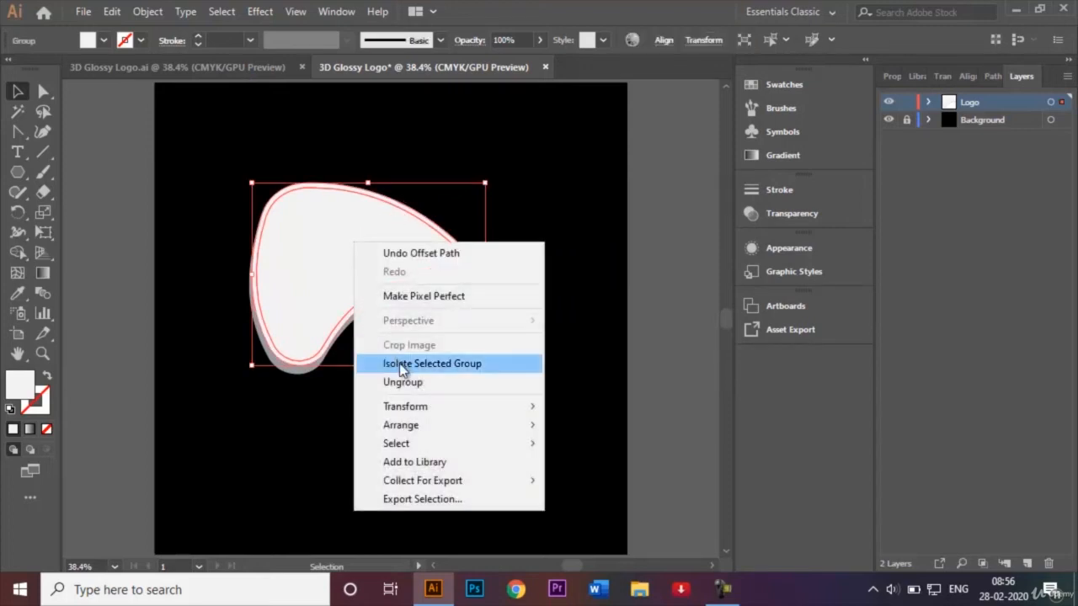
left_click(411, 384)
left_click(392, 404)
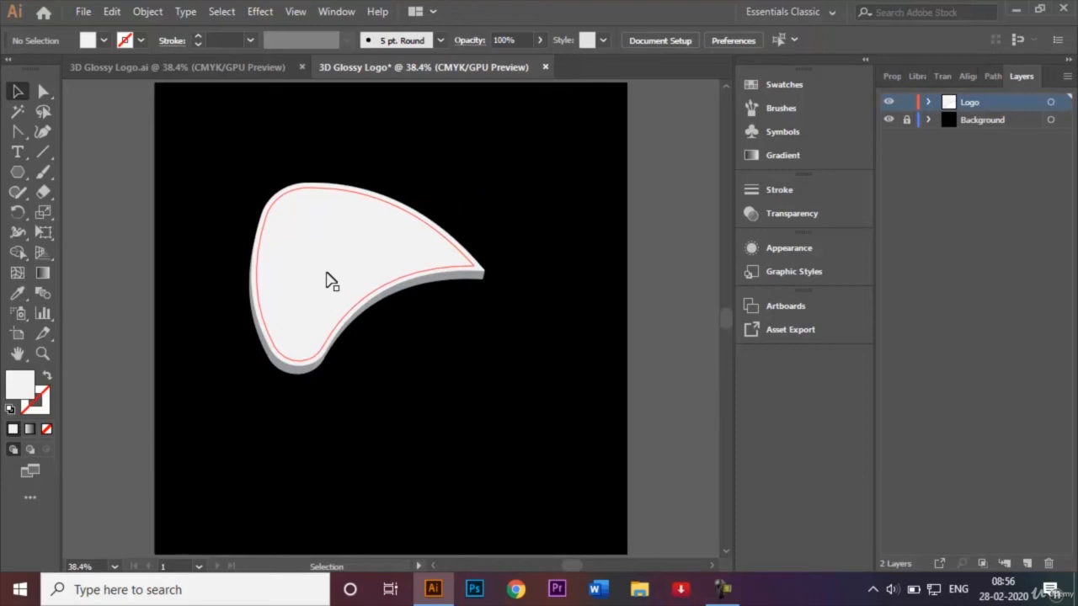
Step: Select the inner offset shape and fill it with a linear gradient
left_click(329, 282)
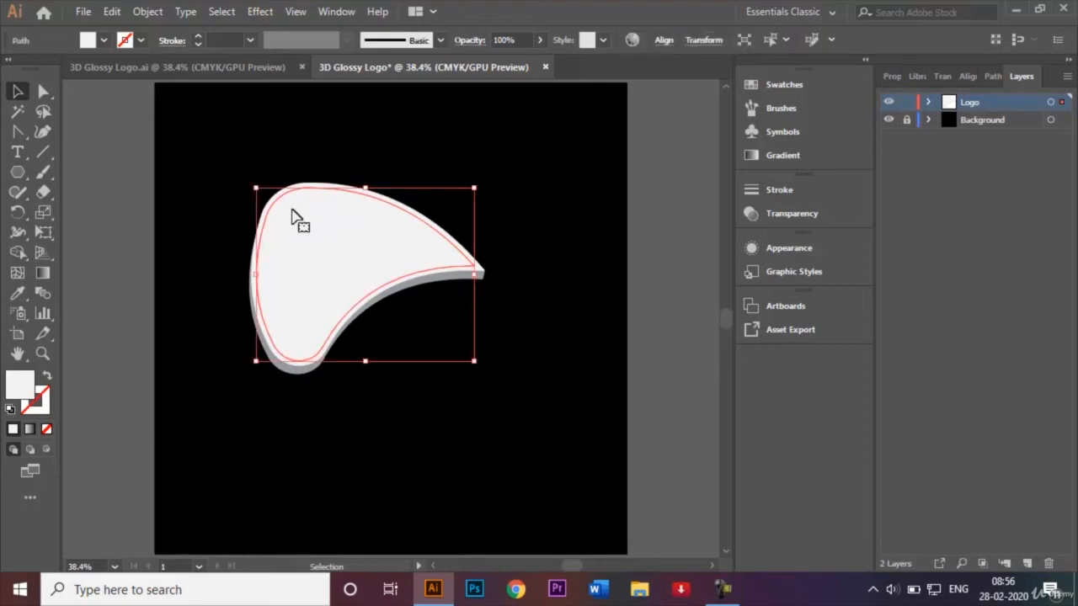
left_click(43, 273)
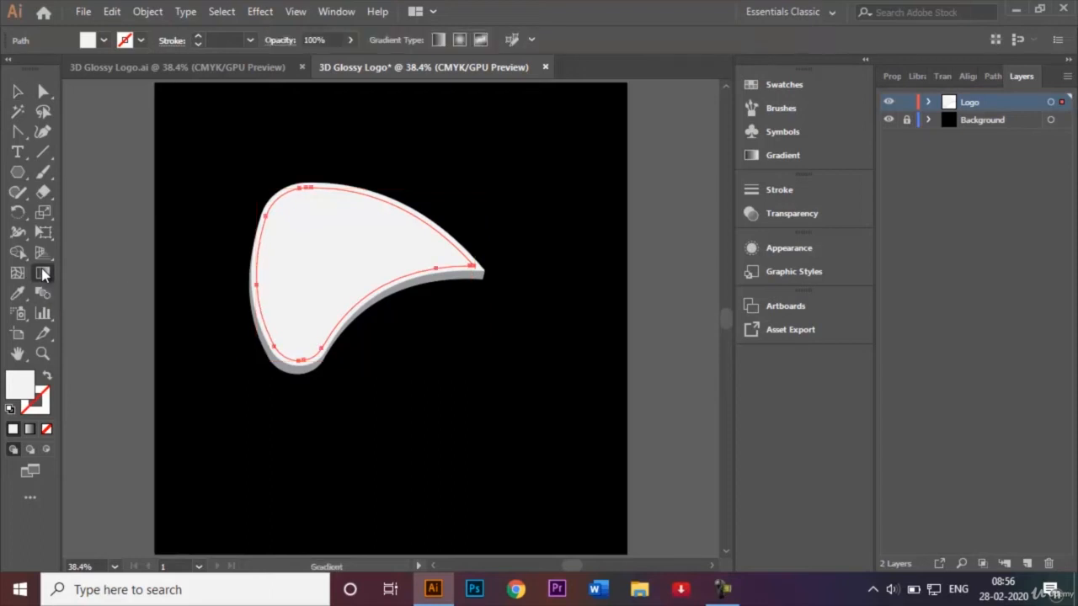
double_click(43, 273)
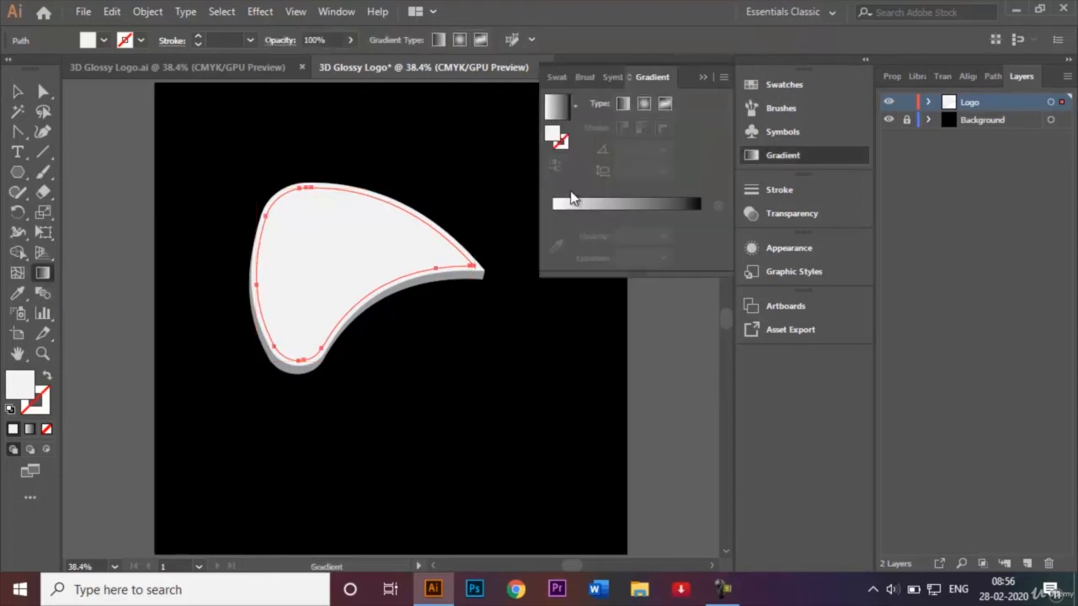
left_click(623, 102)
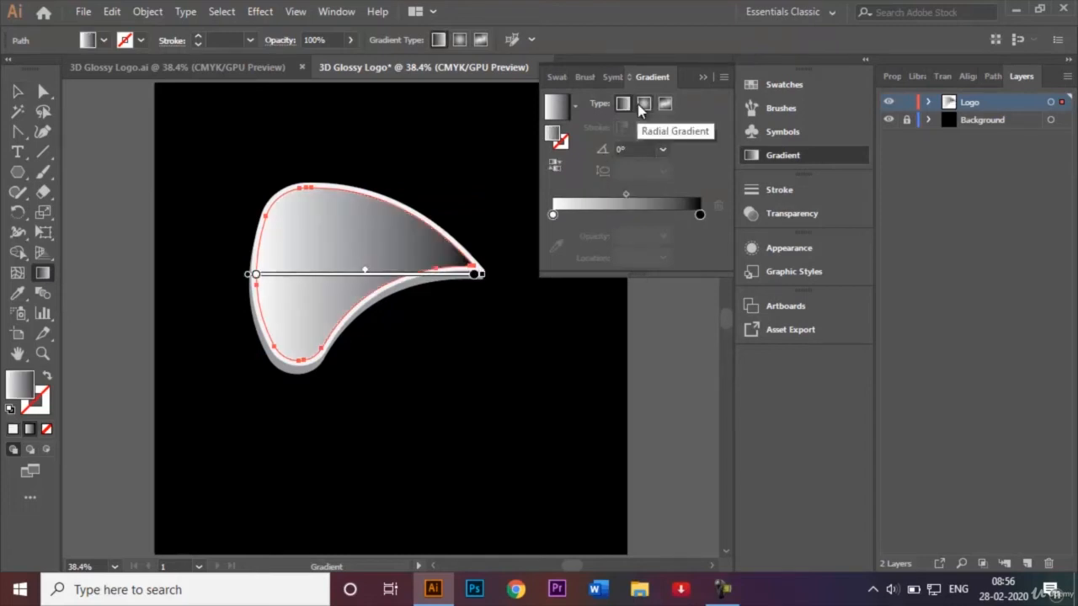
Step: Try to color the gradient's starting stop light blue and its ending stop dark blue
double_click(553, 216)
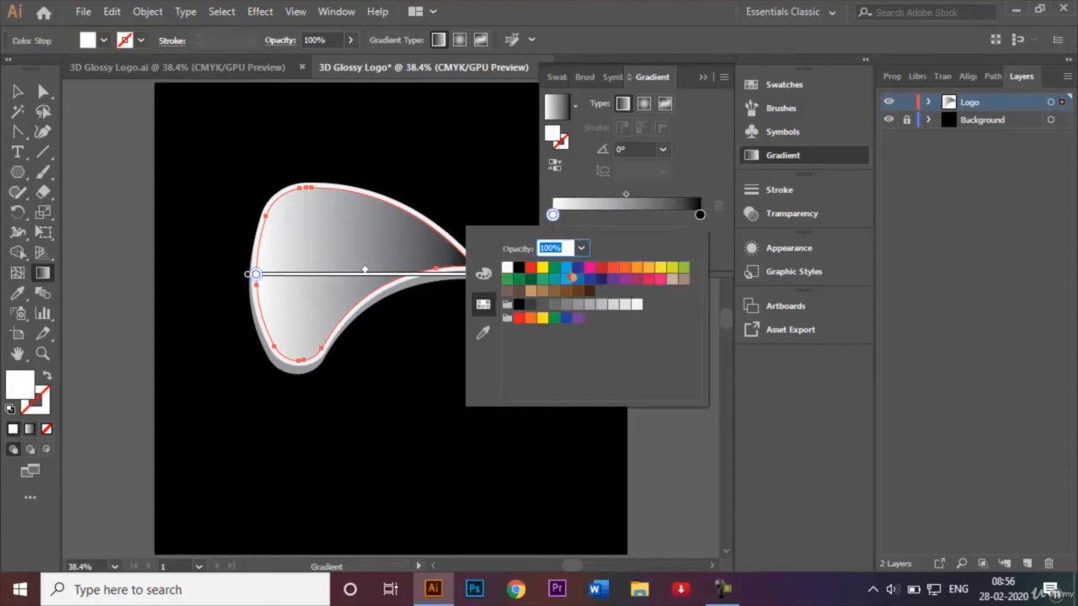
left_click(565, 267)
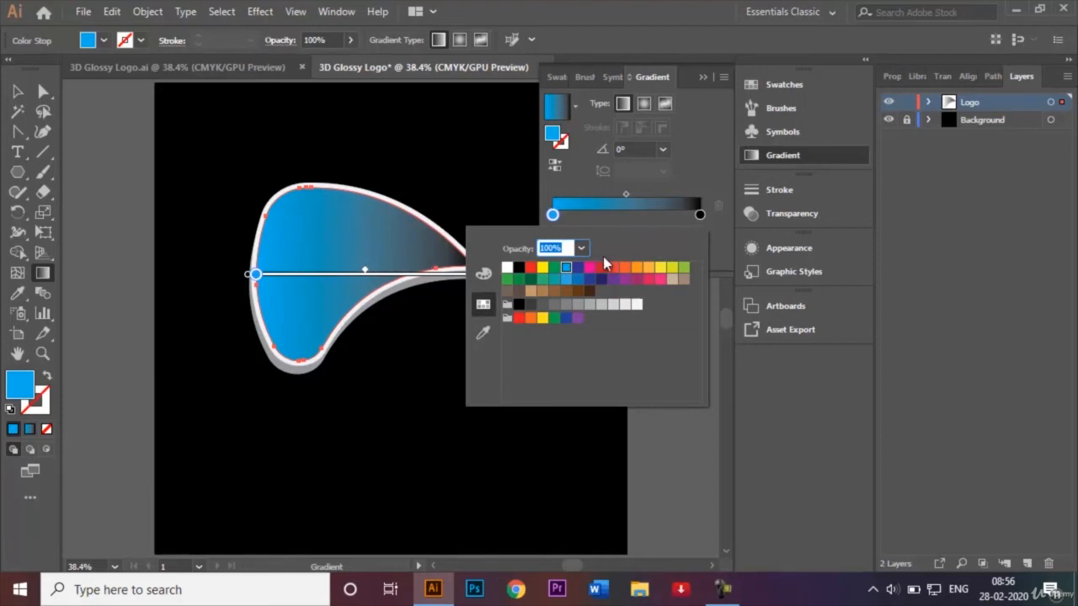
left_click(700, 214)
double_click(699, 215)
left_click(578, 268)
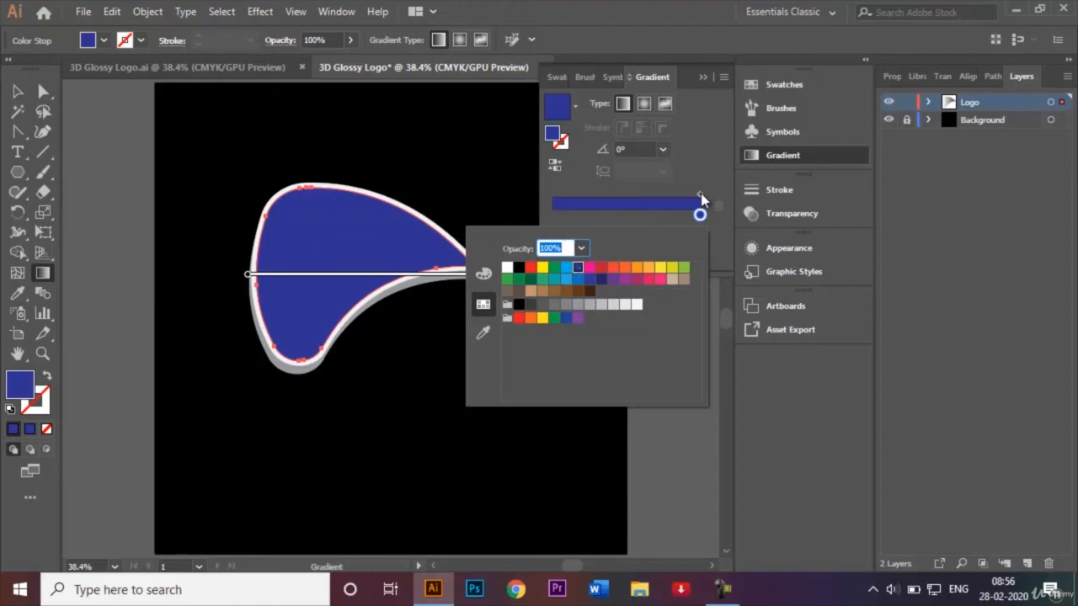
Step: Move the dark blue gradient stop to a location of about 18%, leaving the black ending stop in place
left_click_drag(701, 194, 662, 201)
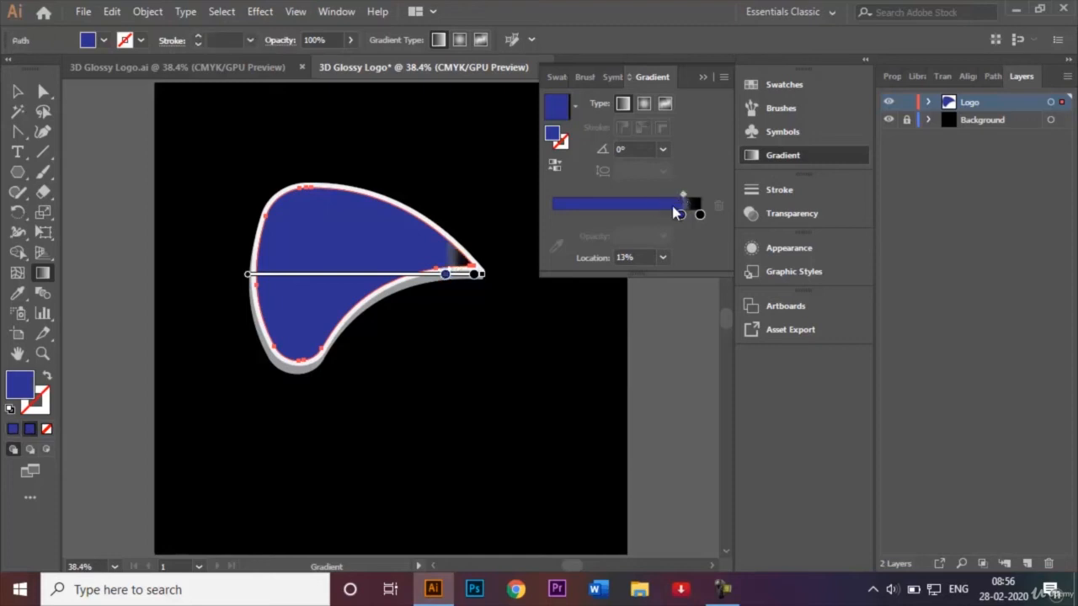
left_click_drag(681, 215, 579, 215)
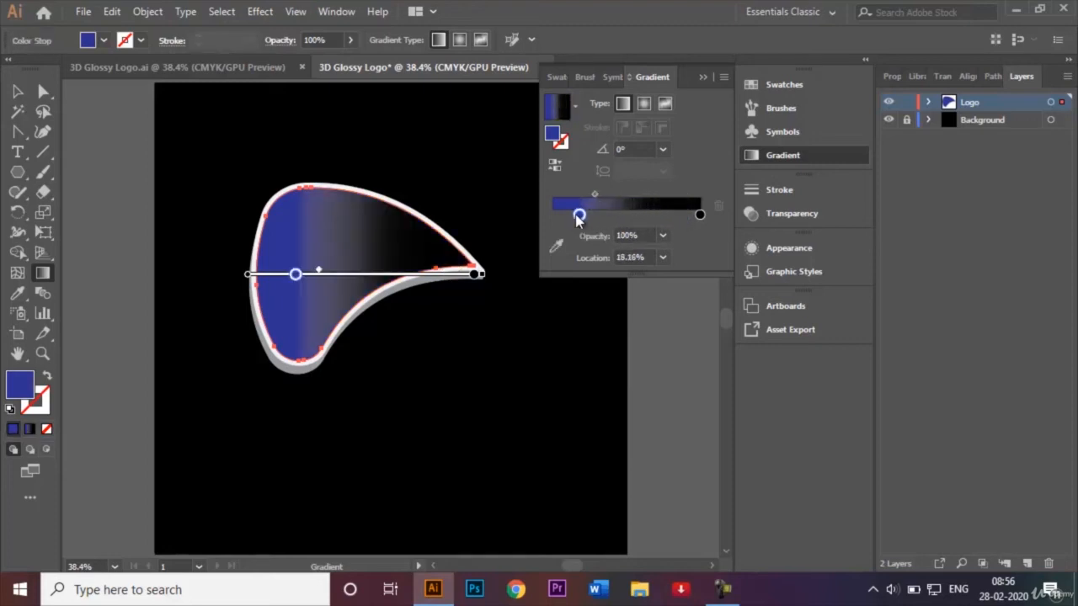
double_click(701, 215)
left_click(699, 181)
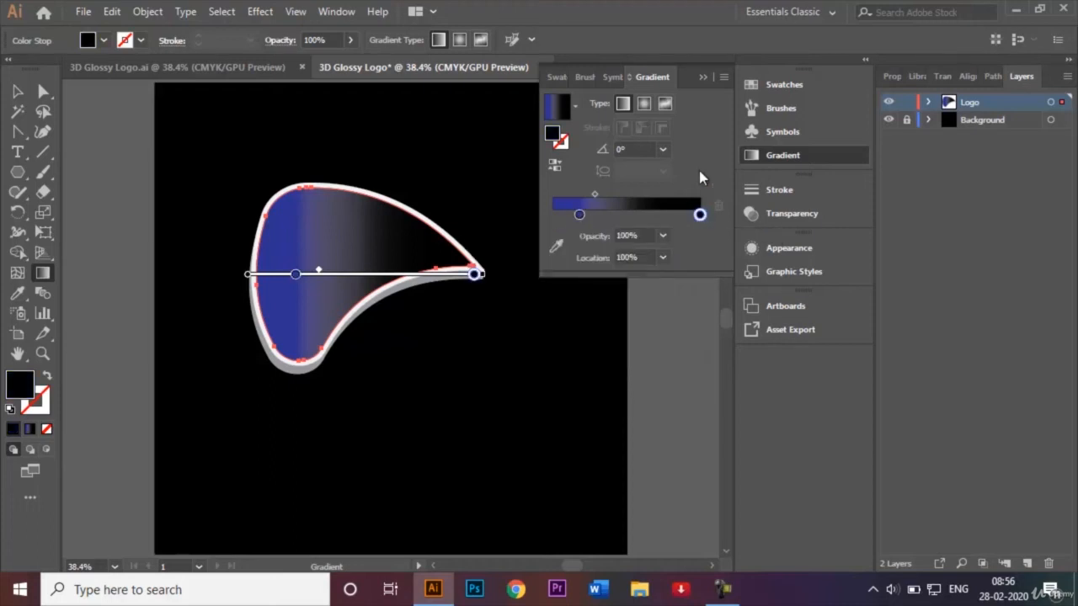
Step: Set the gradient's starting stop to light blue and its black ending stop to dark blue
double_click(579, 215)
left_click(567, 269)
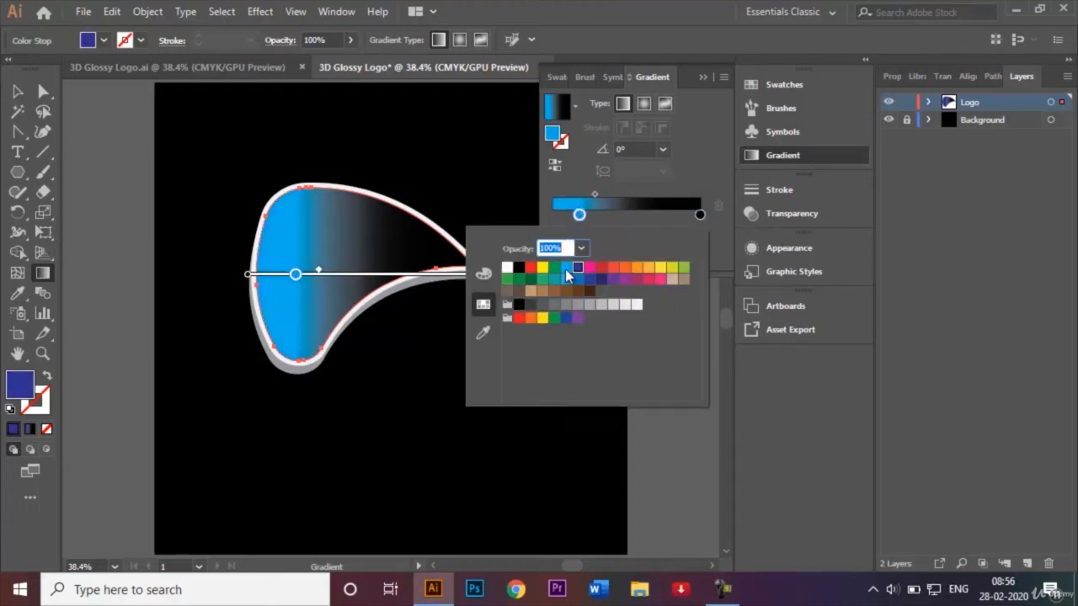
left_click(593, 194)
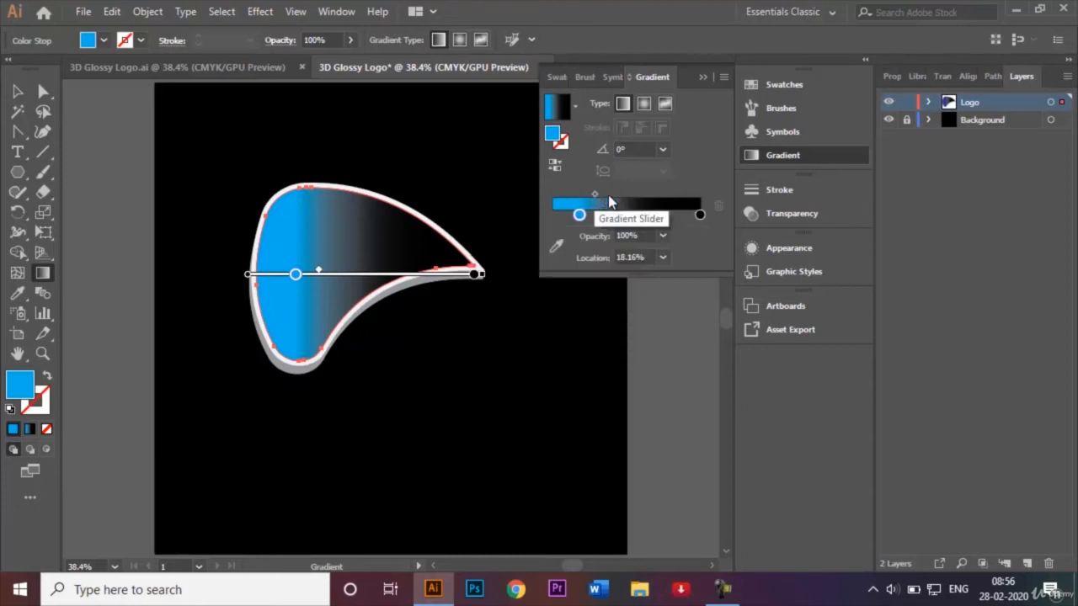
double_click(699, 215)
left_click(715, 160)
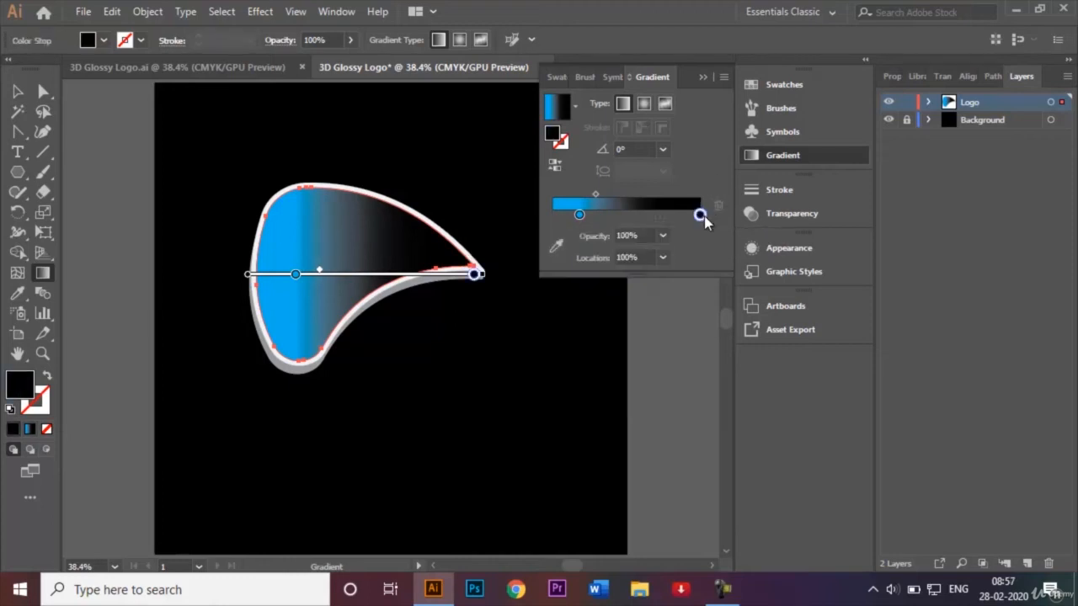
double_click(700, 215)
left_click(577, 267)
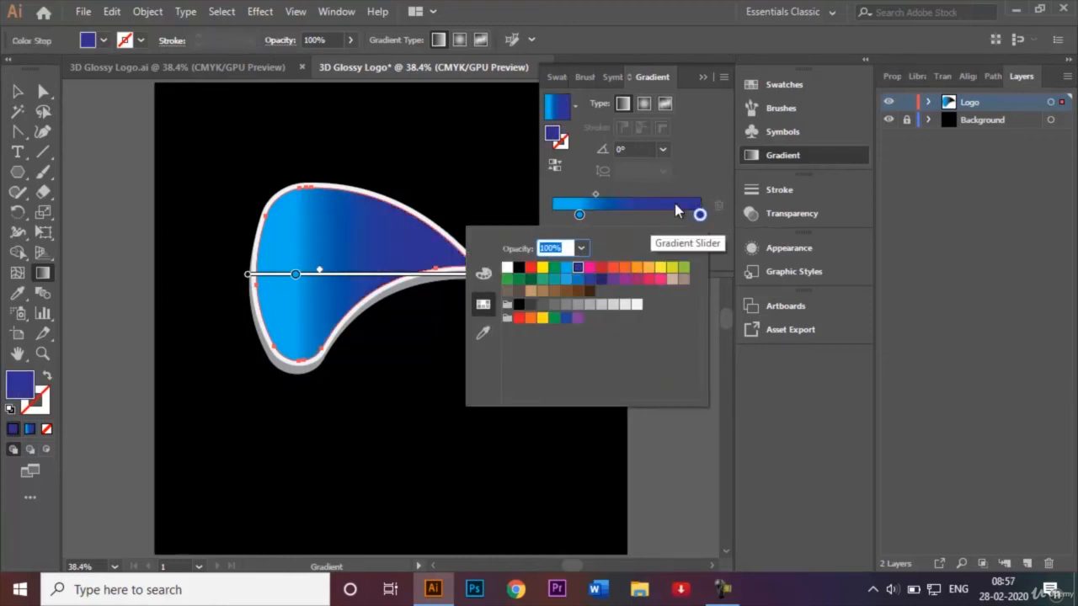
Step: Move the midpoint between the light blue and dark blue gradient stops to a location of about 43%
left_click(628, 201)
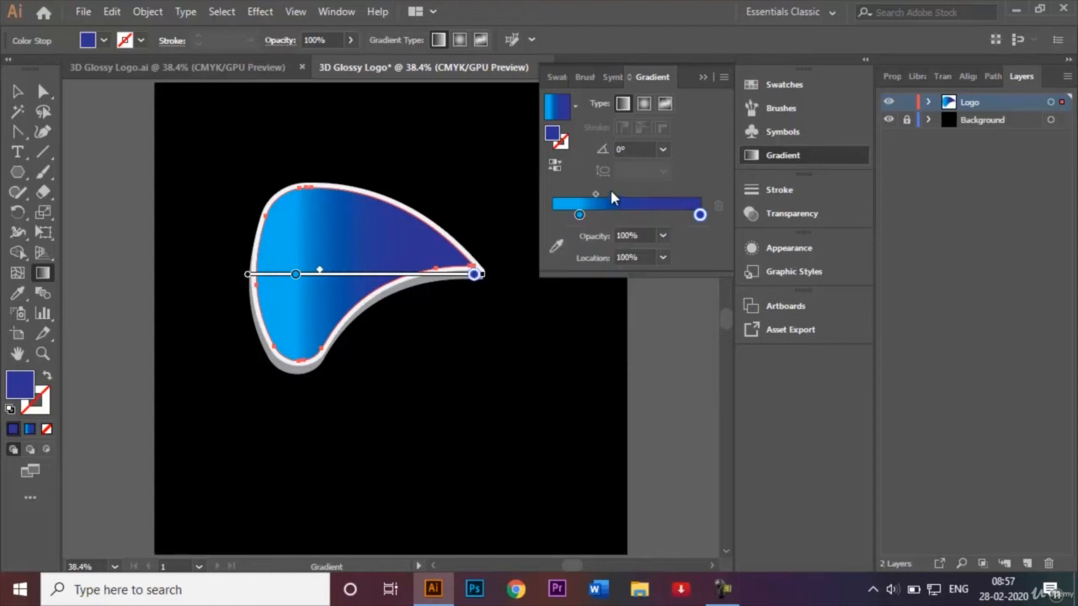
left_click_drag(596, 195, 605, 198)
left_click_drag(621, 197, 631, 199)
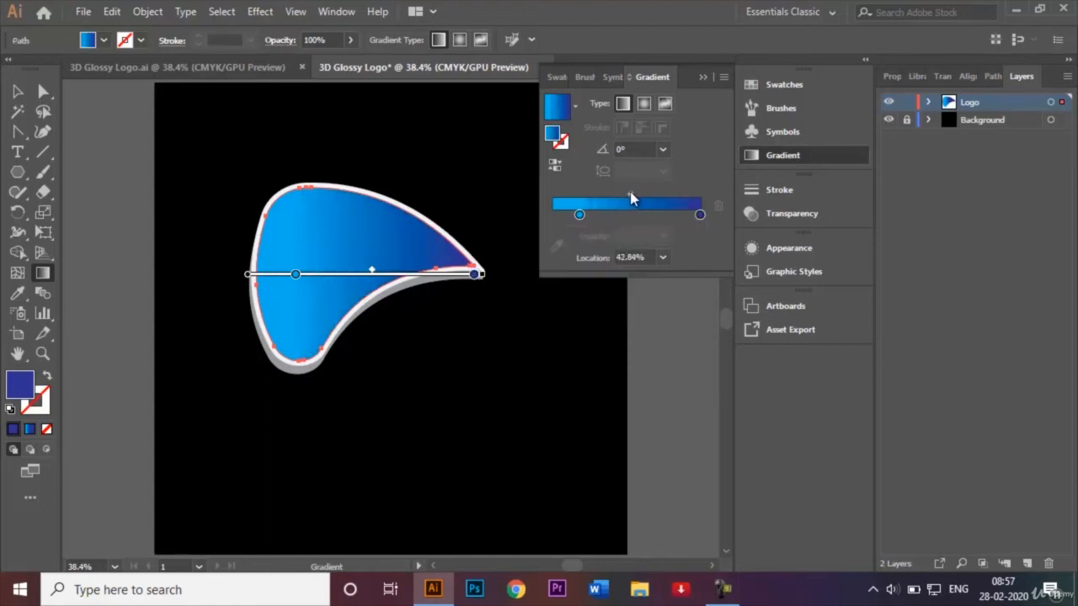
left_click(703, 75)
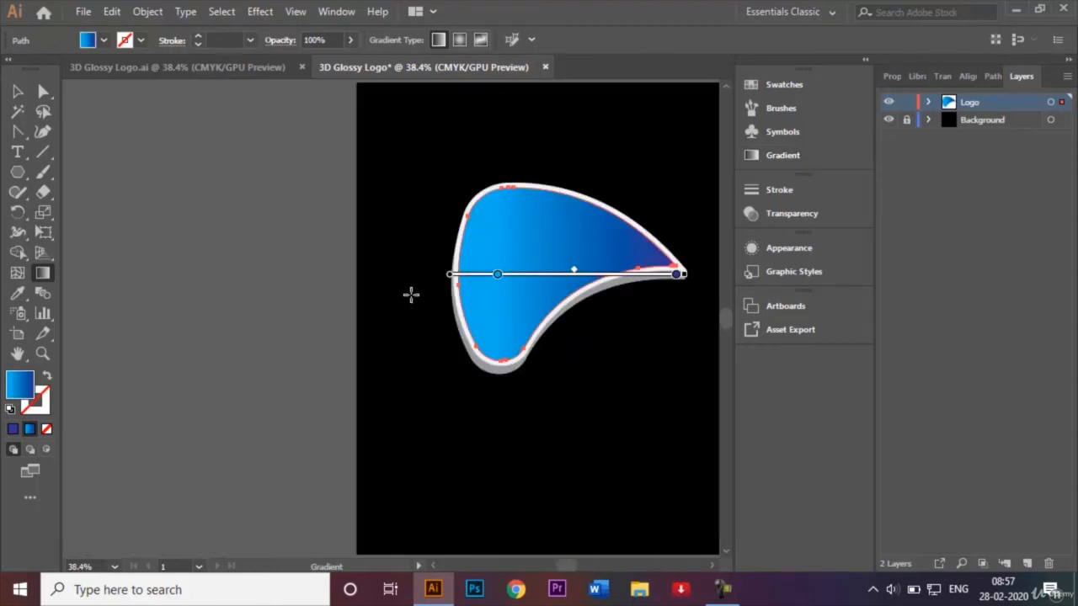
Step: Redraw the inner face's gradient direction with the Gradient tool, running slightly downward from its upper-left edge towards the pointed tip
key("v")
key("g")
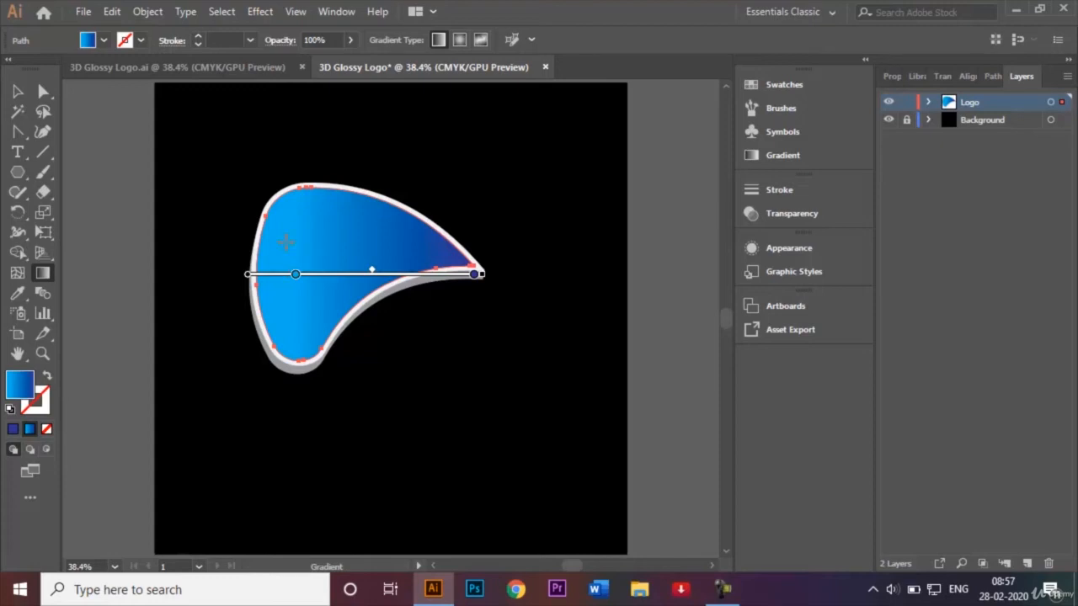
mouse_move(266, 230)
left_mouse_down()
mouse_move(418, 245)
mouse_move(395, 245)
left_mouse_up()
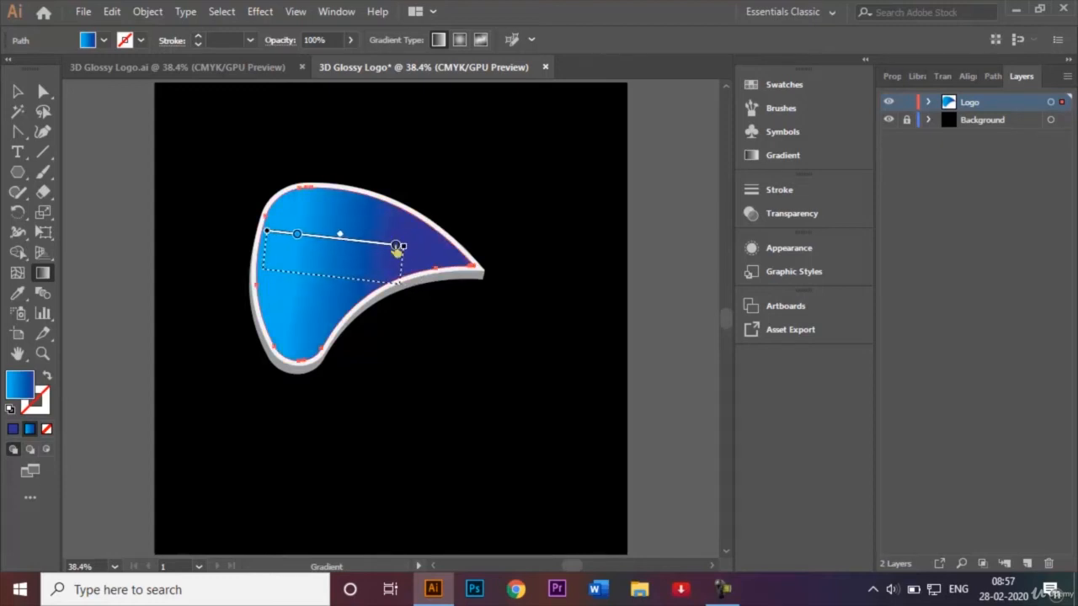
key("v")
left_click(173, 135)
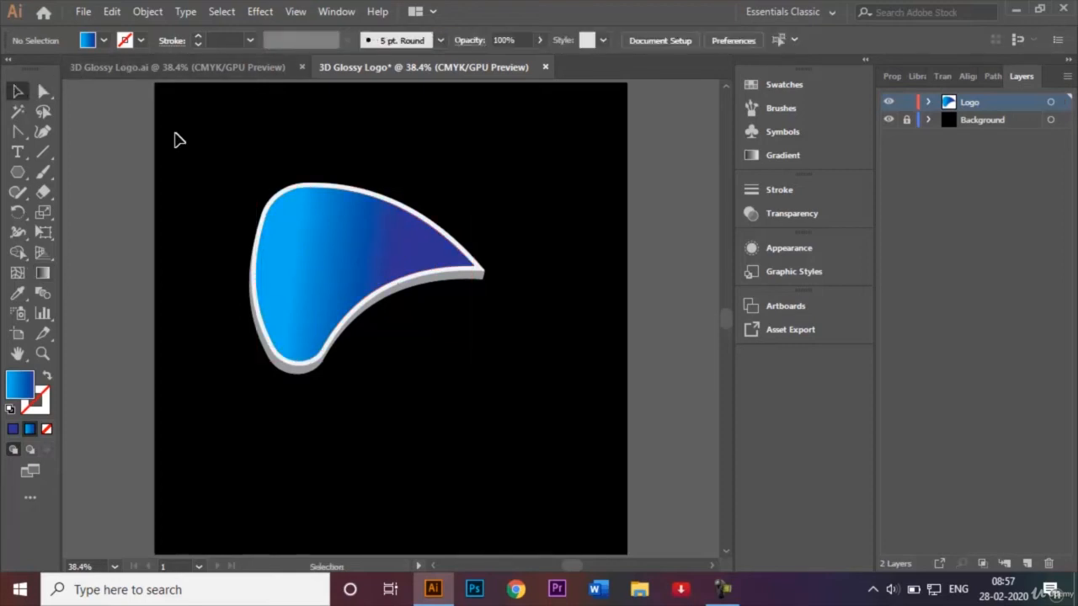
Step: Fill the outer front face behind the gradient shape with a medium blue swatch
left_click(299, 181)
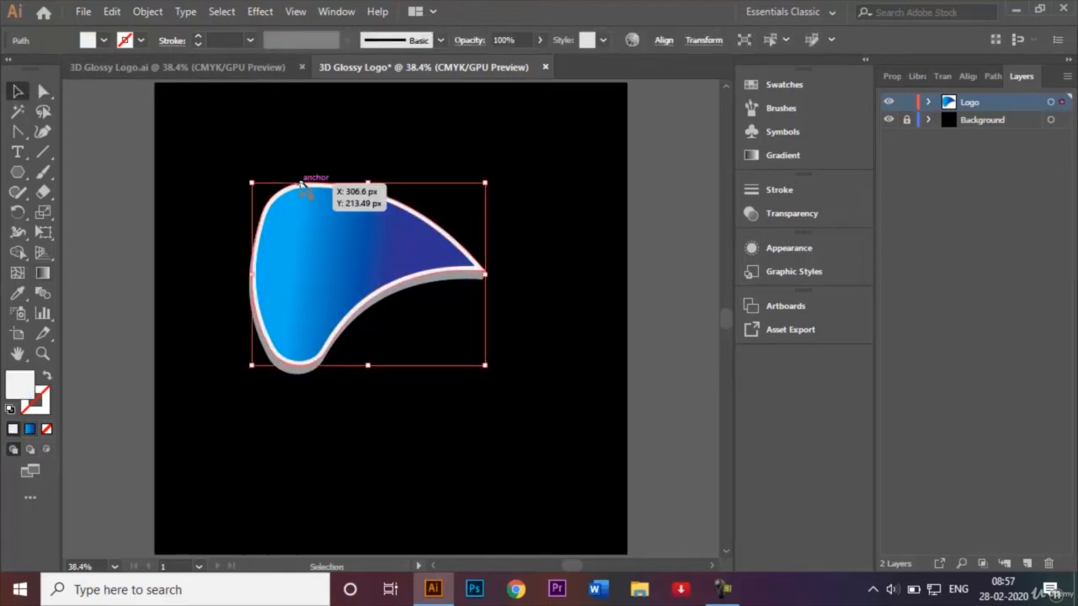
left_click(105, 41)
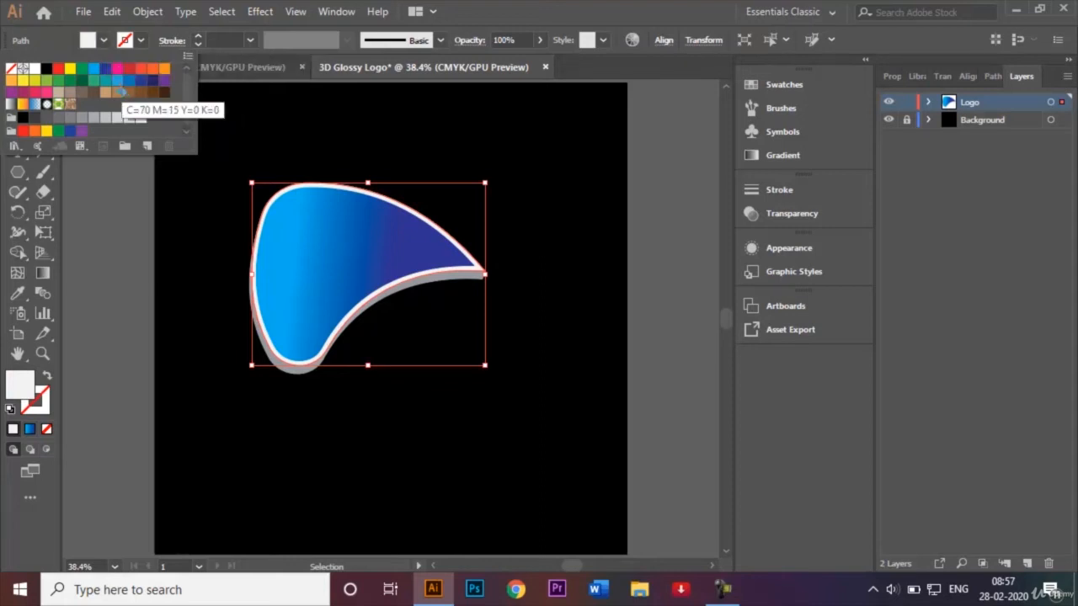
left_click(129, 82)
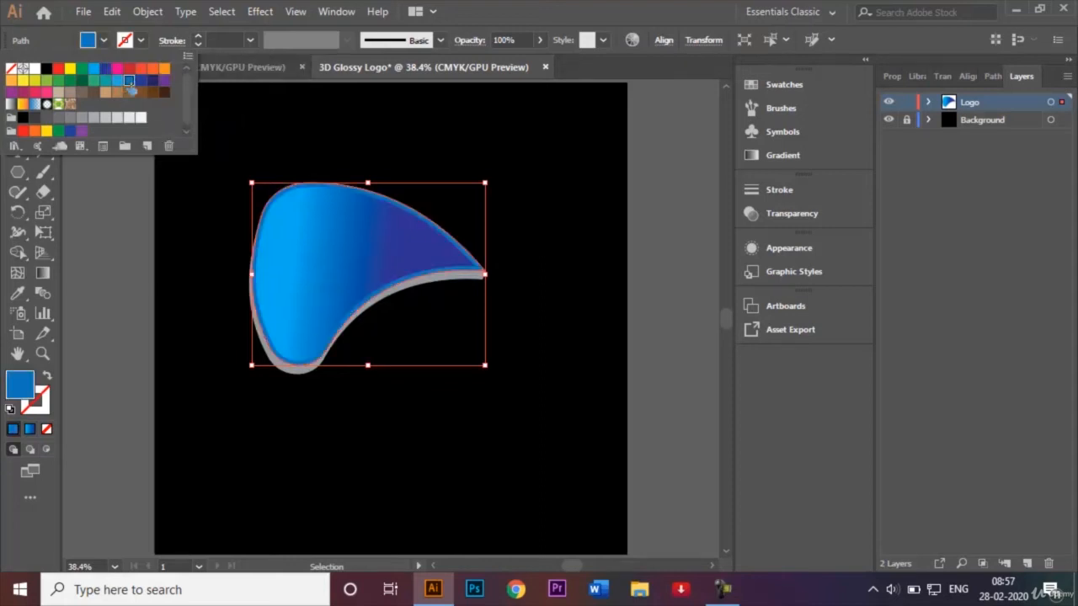
left_click(263, 128)
left_click(357, 140)
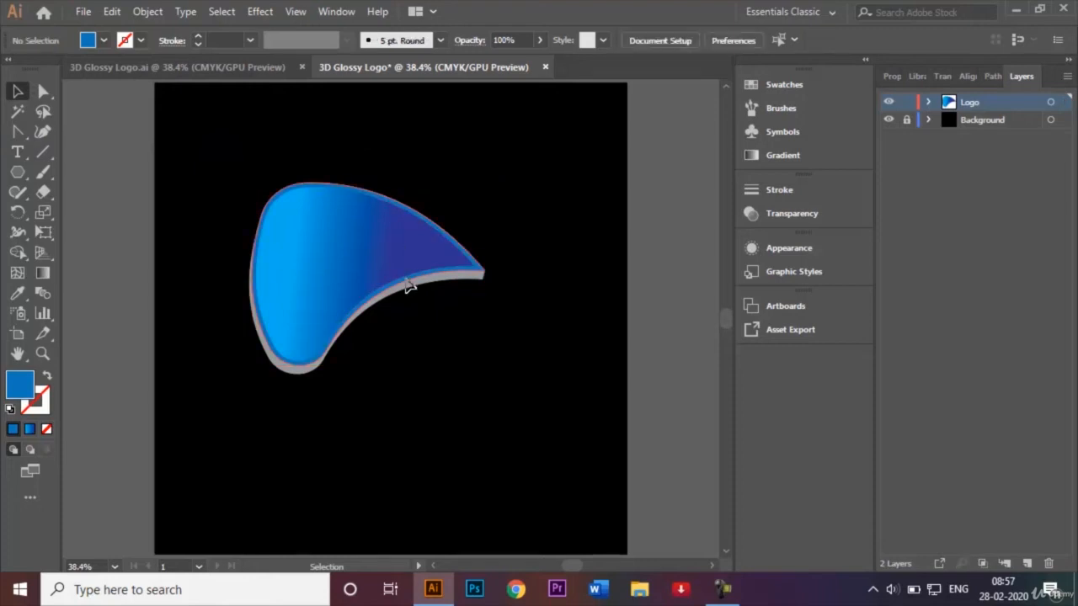
Step: Fill the grey extruded side of the shape with dark blue 0c0c6d
left_click(312, 377)
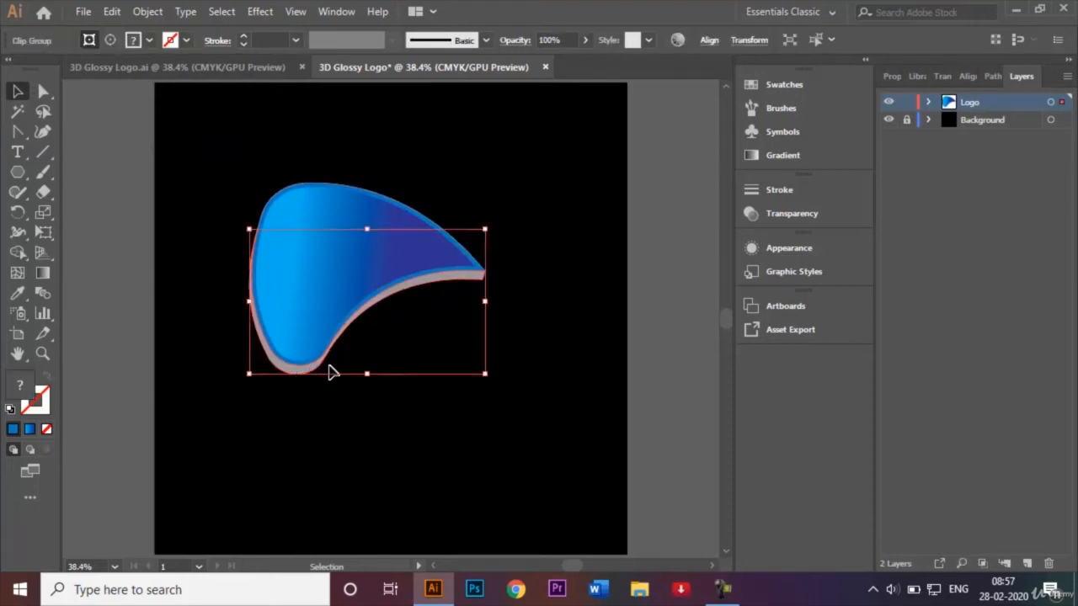
double_click(22, 388)
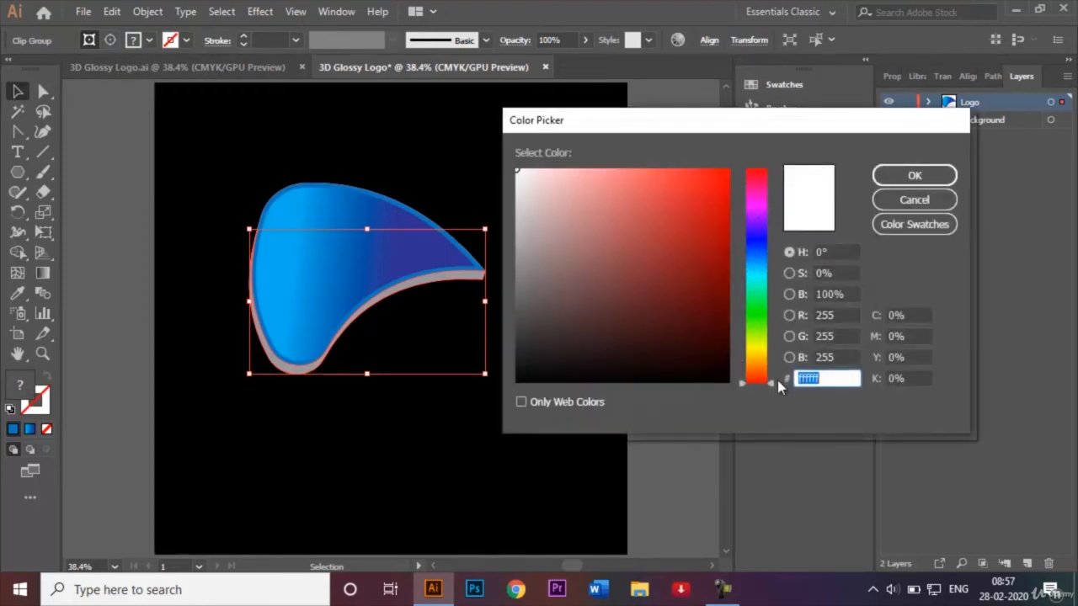
left_click_drag(773, 382, 773, 240)
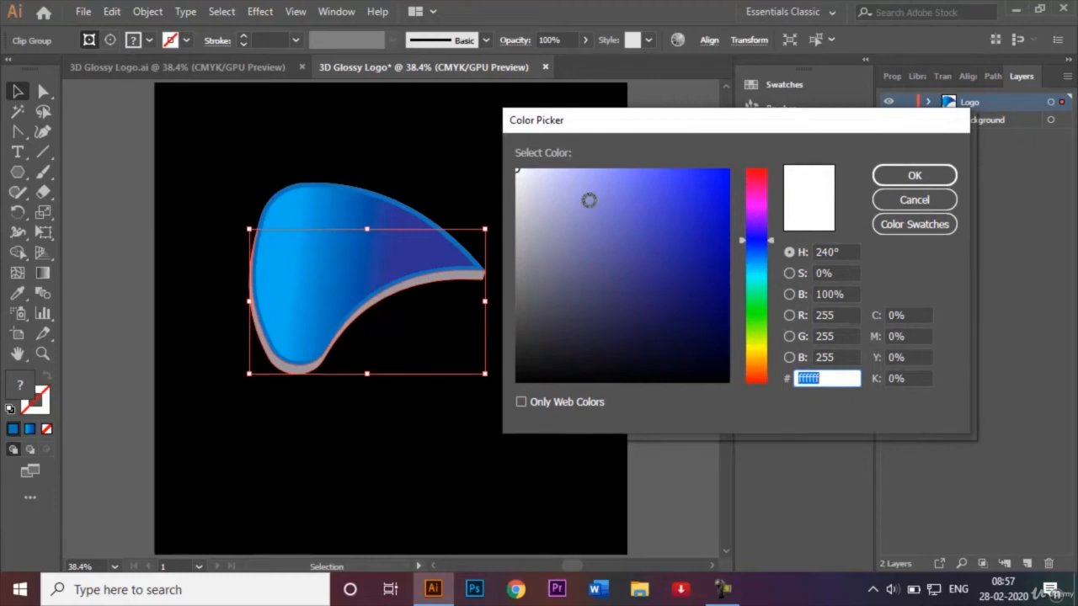
mouse_move(519, 172)
left_mouse_down()
mouse_move(661, 235)
mouse_move(706, 291)
left_mouse_up()
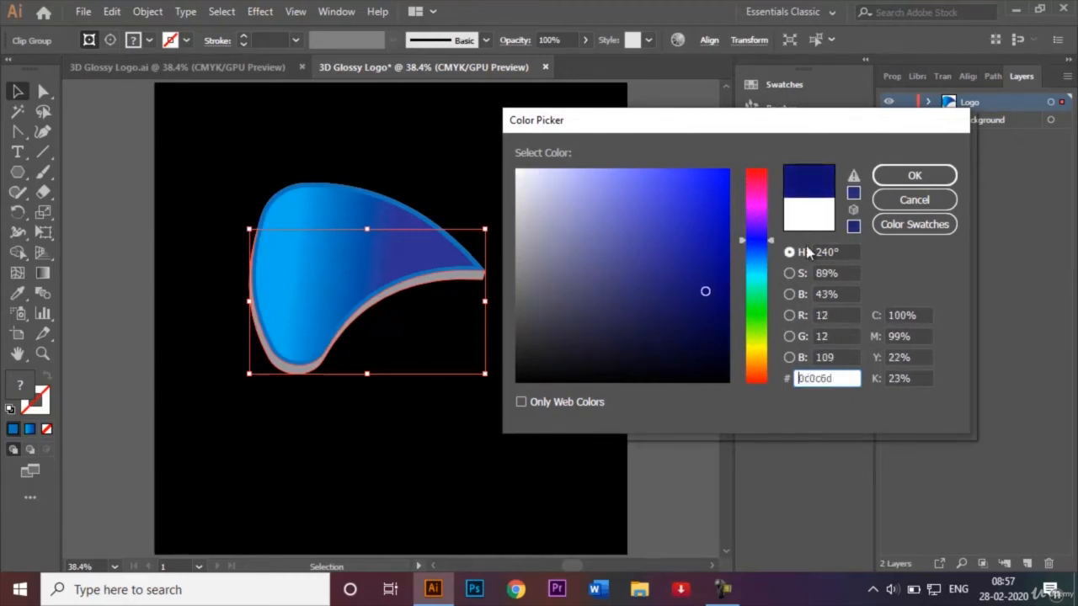
left_click(918, 180)
left_click(522, 168)
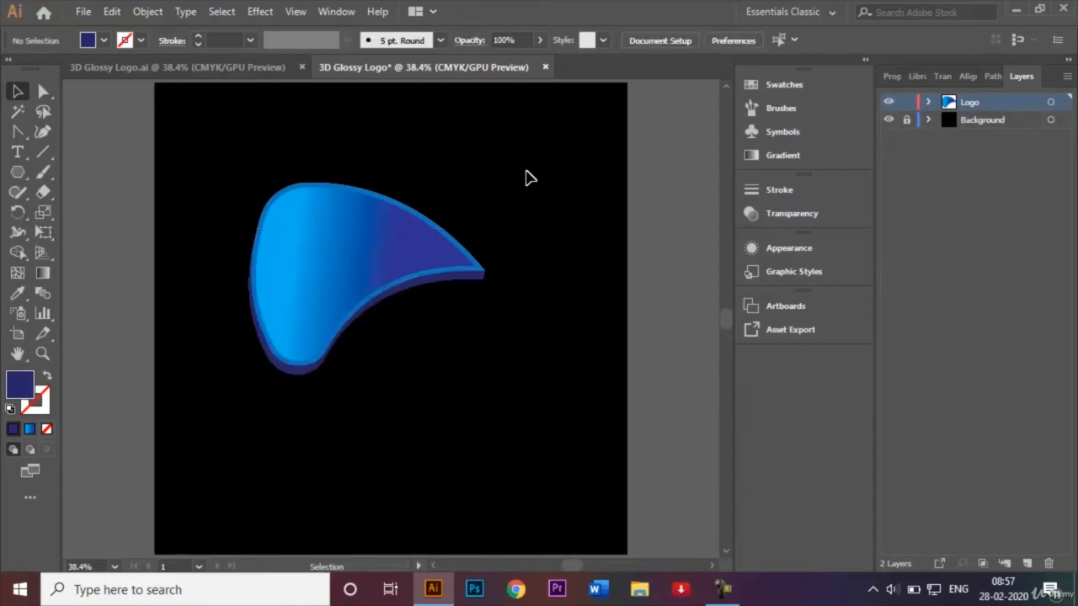
Step: Apply a 1 pt white stroke to both the gradient-filled inner face and the outer front face
left_click(330, 221)
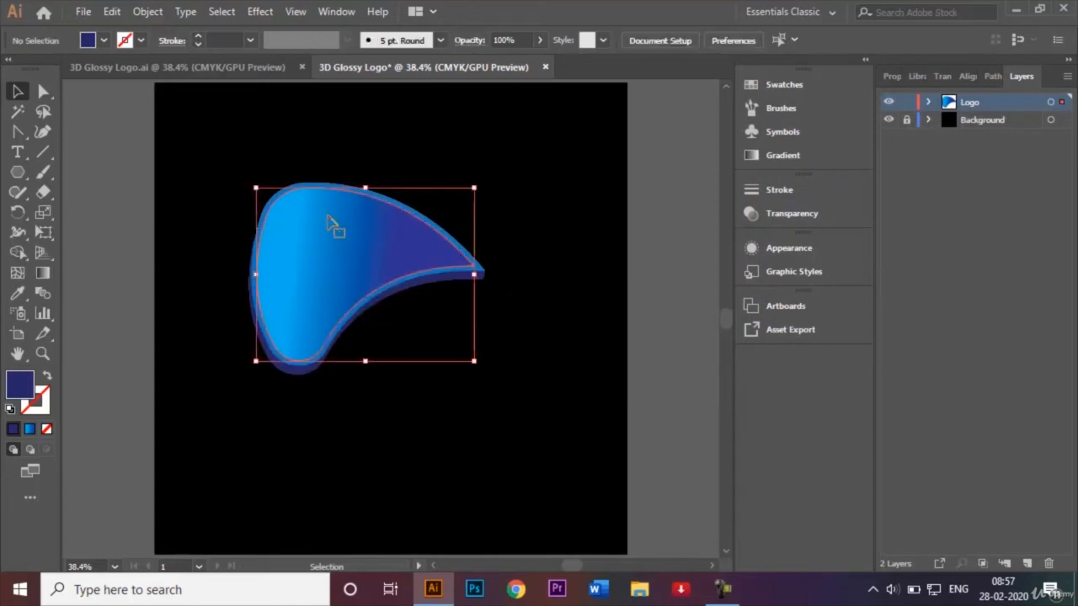
left_click(330, 192, "shift")
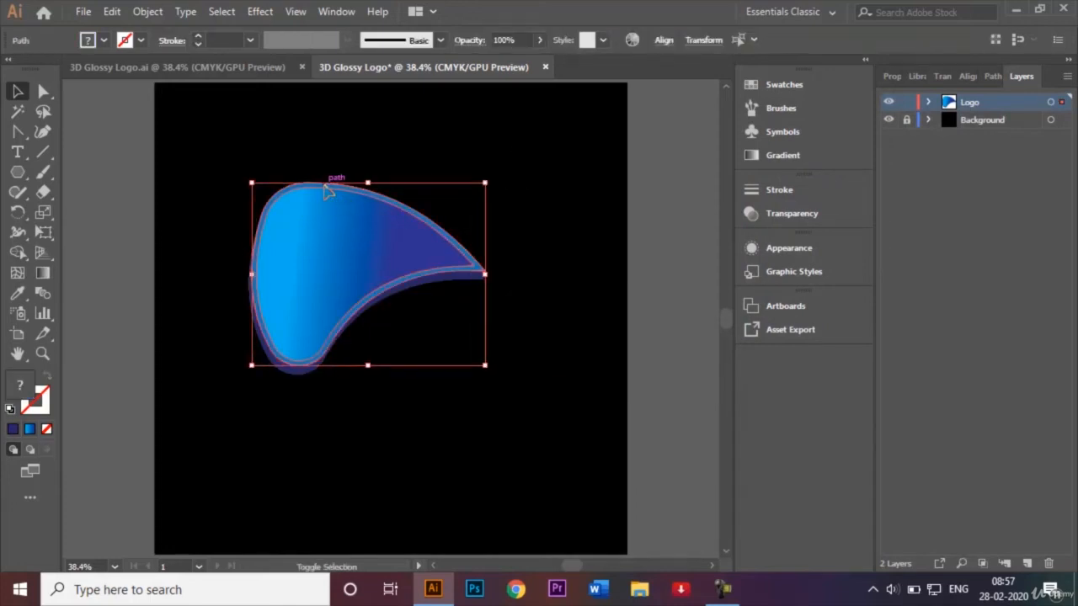
left_click(142, 41)
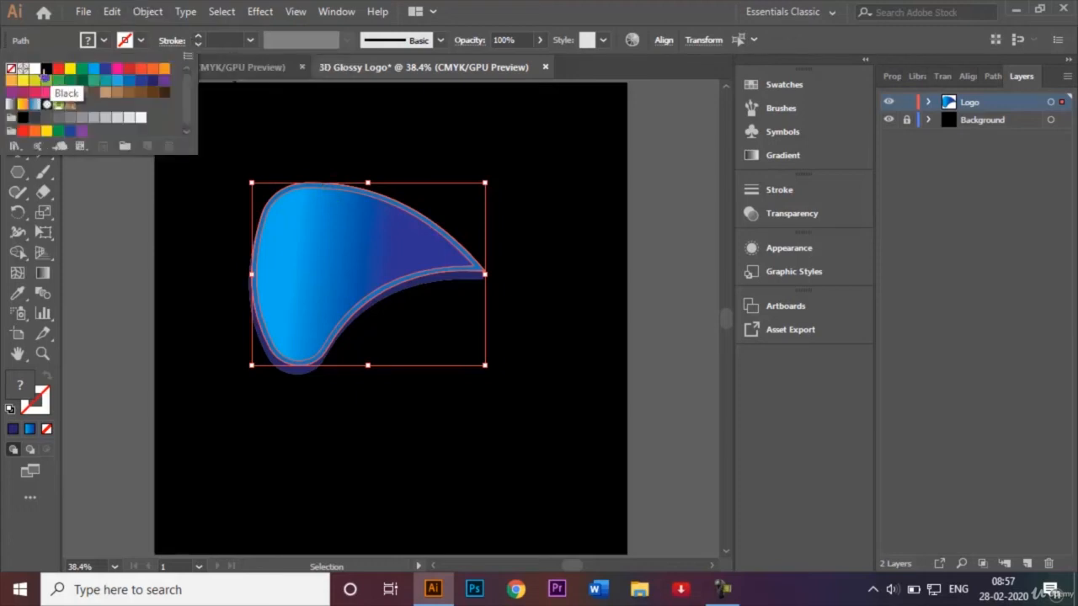
left_click(34, 71)
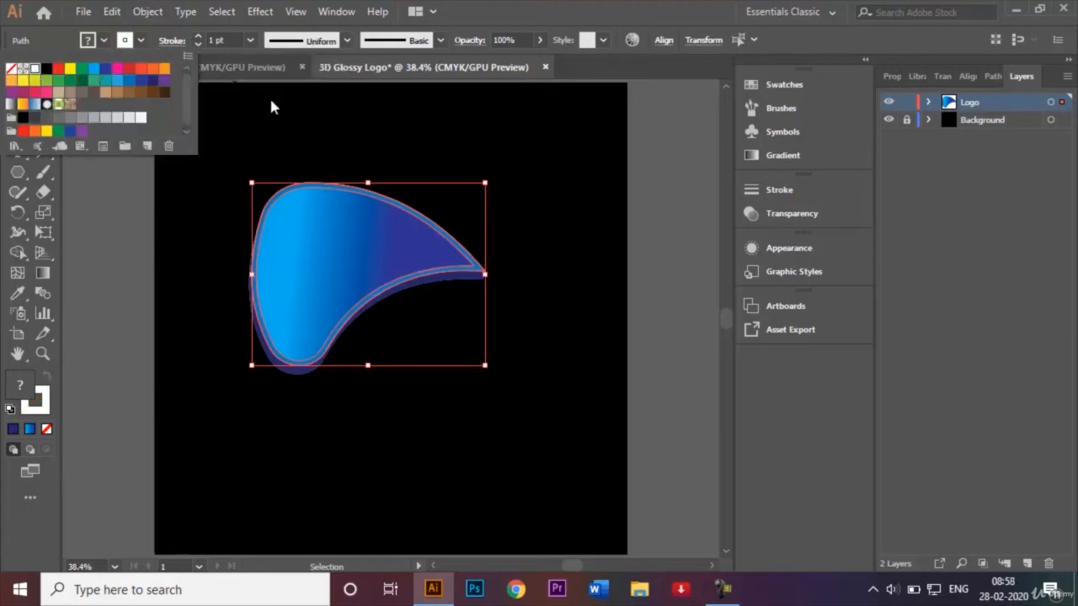
left_click(267, 126)
left_click(270, 128)
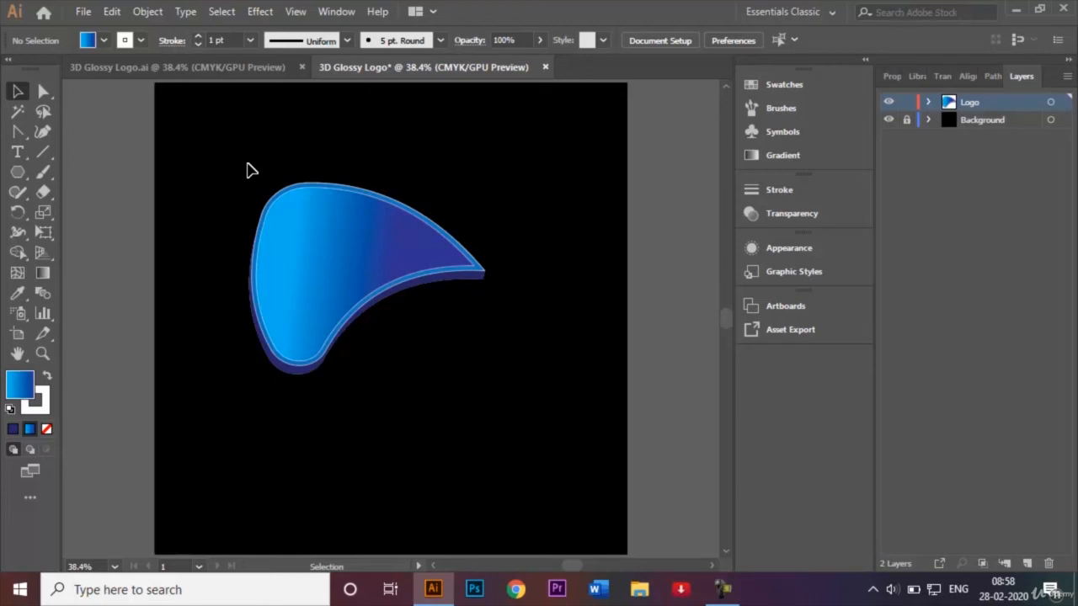
Step: Move the whole blue shape up and left on the artboard and rotate it slightly clockwise
left_click_drag(246, 166, 502, 378)
left_click_drag(373, 272, 343, 252)
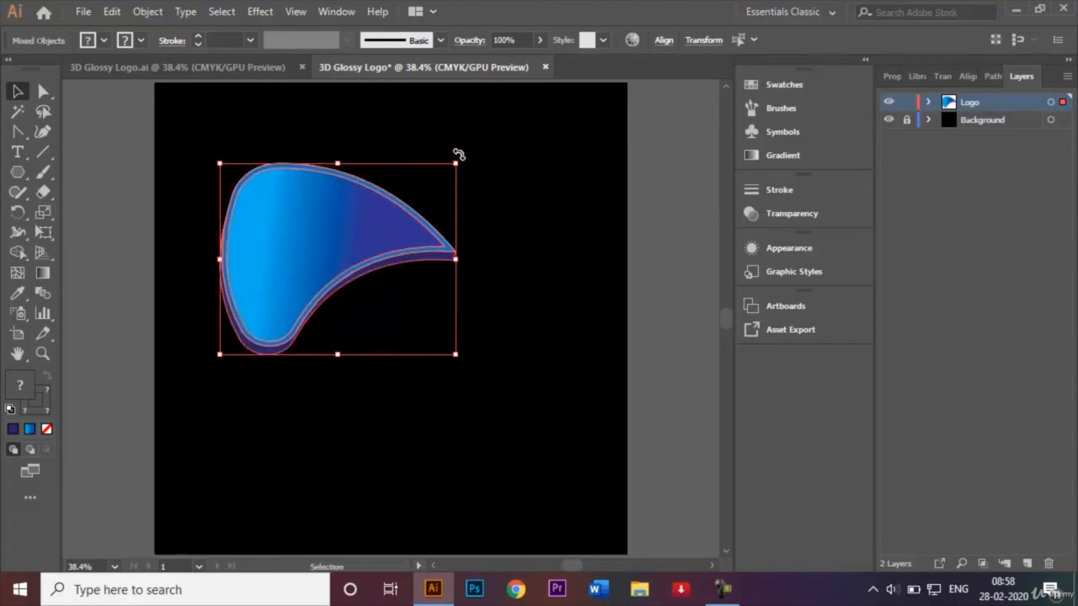
left_click_drag(459, 154, 484, 211)
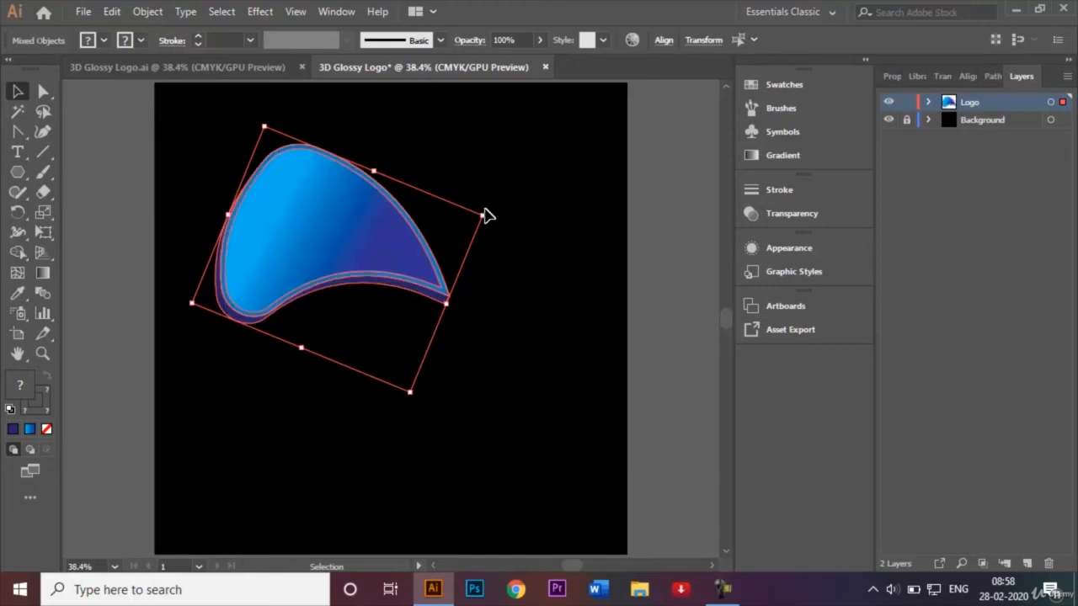
left_click(536, 254)
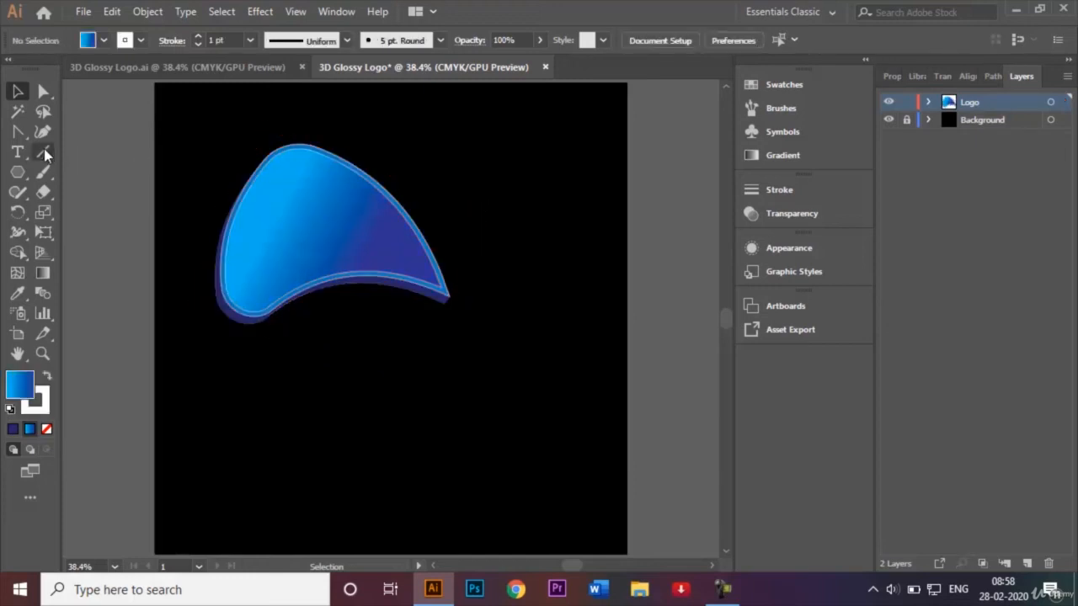
Step: Set the fill for new shapes to none, keeping the 1 pt white stroke
left_click(18, 175, "alt")
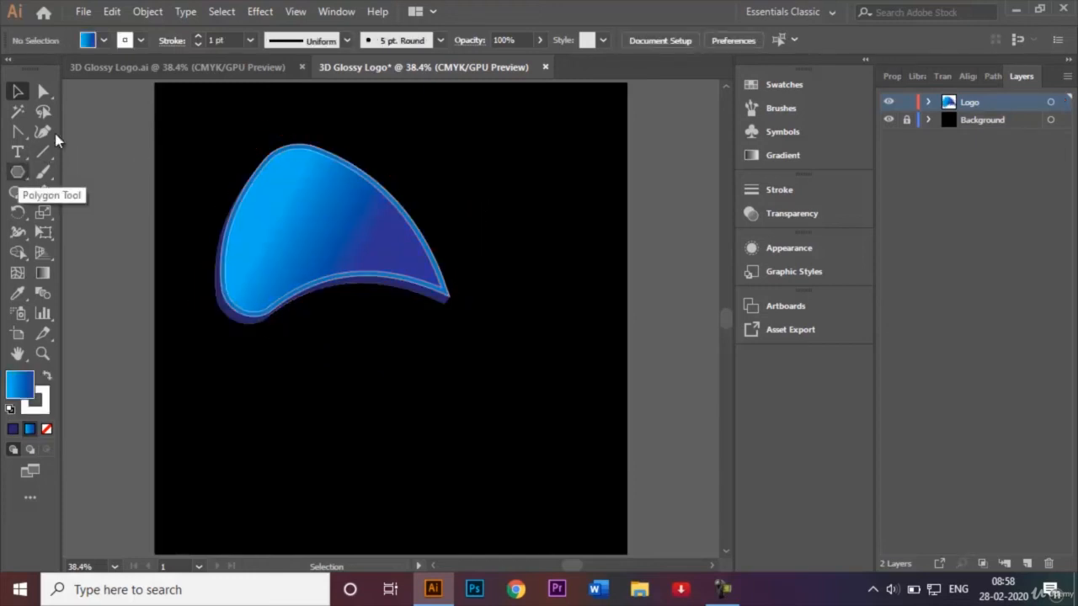
left_click(106, 40)
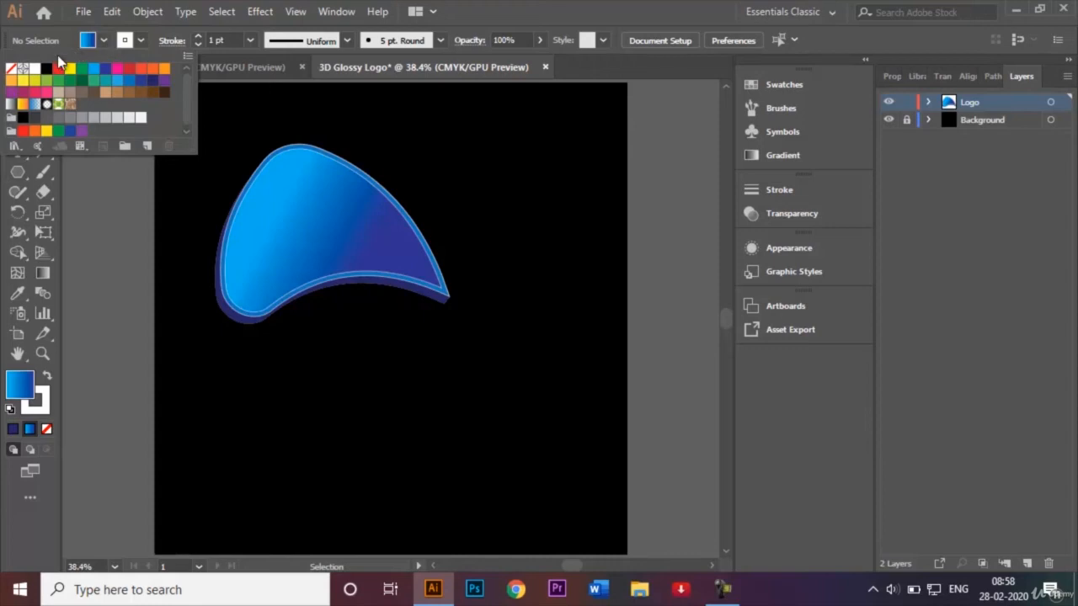
left_click(11, 70)
left_click(113, 196)
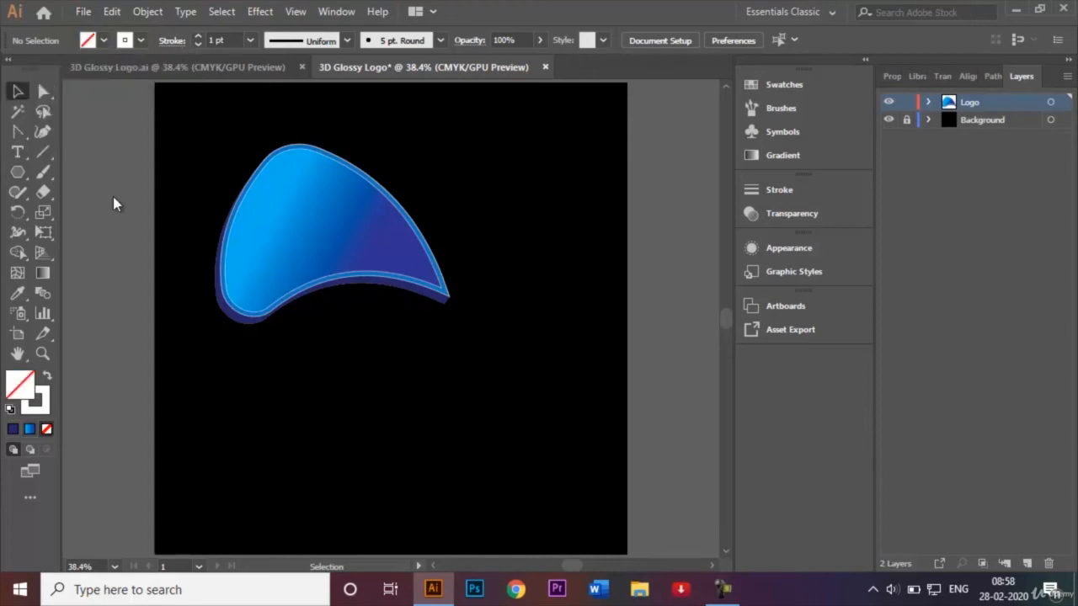
left_click(140, 42)
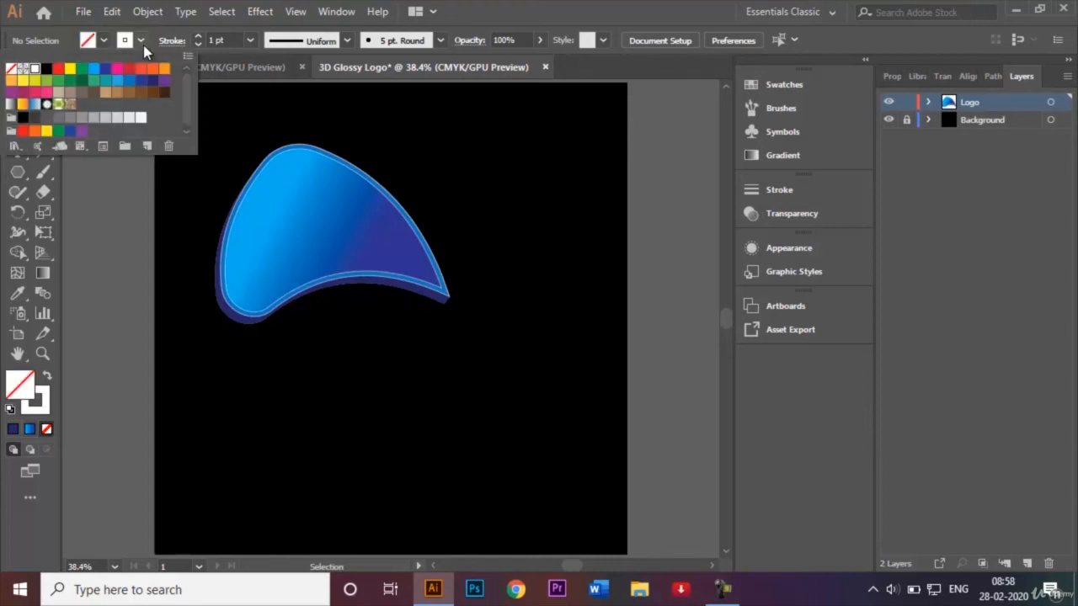
left_click(170, 206)
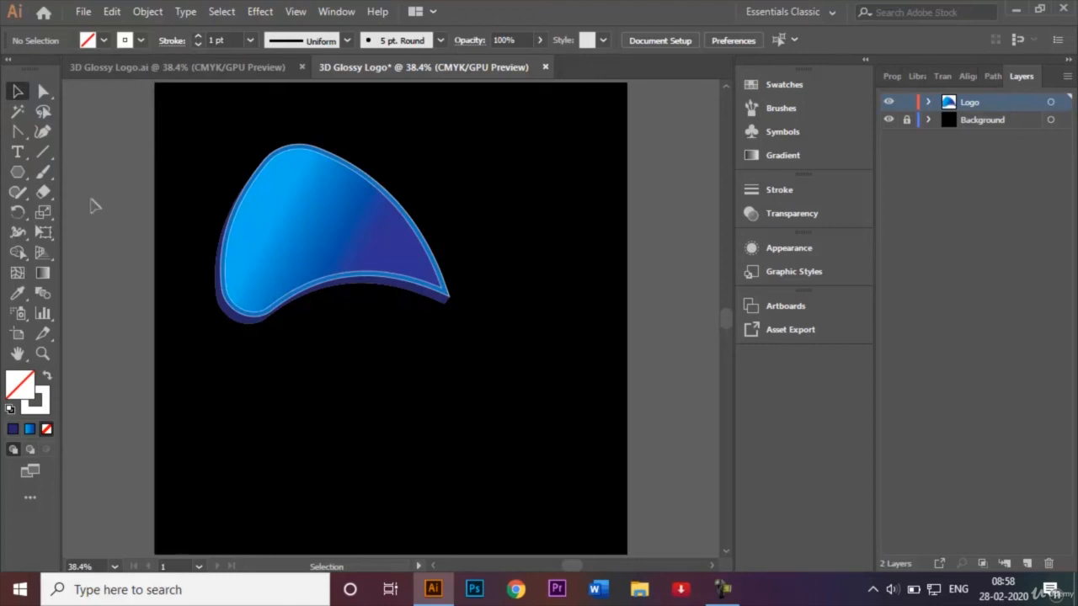
Step: Draw an unfilled hexagon with the Polygon tool below the blue shape, with one corner pointing up
left_click(17, 172)
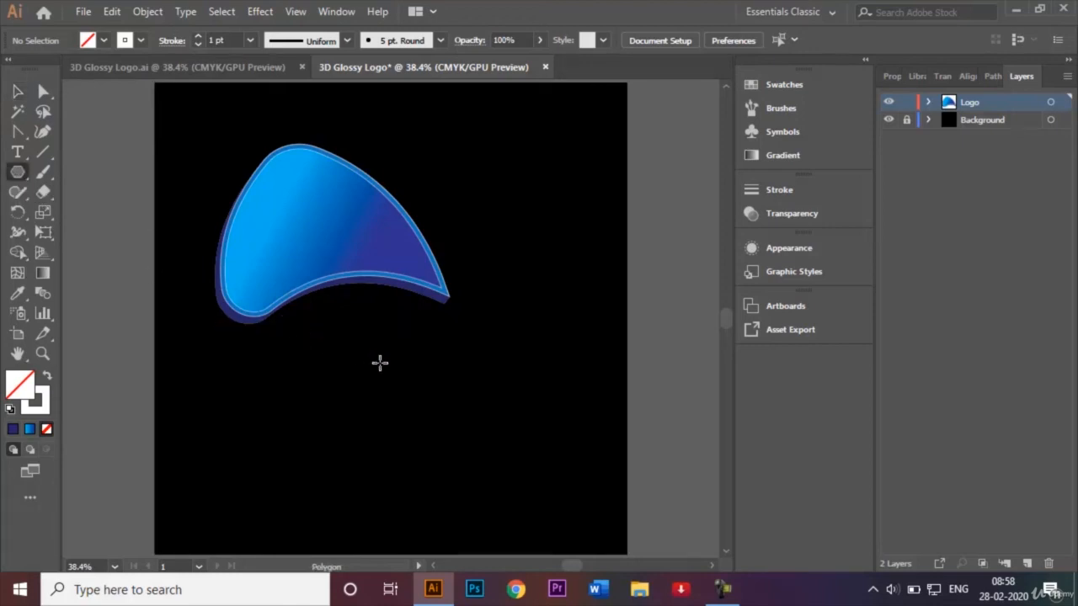
key("alt+shift")
left_click_drag(384, 360, 435, 412)
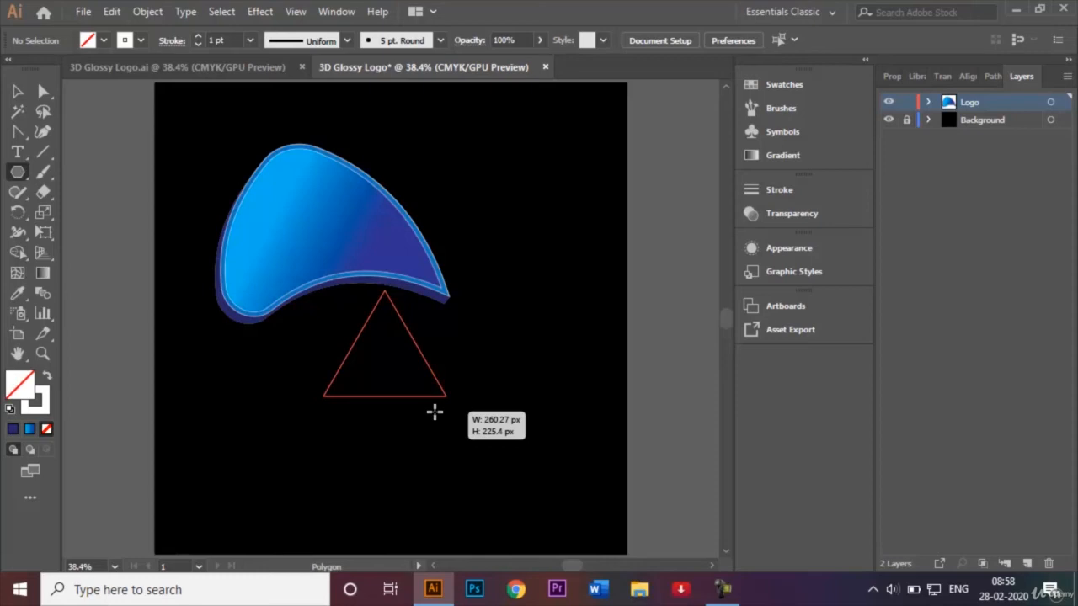
key("Up")
key("Up")
left_click_drag(435, 411, 466, 414)
key("Up")
left_click(21, 96)
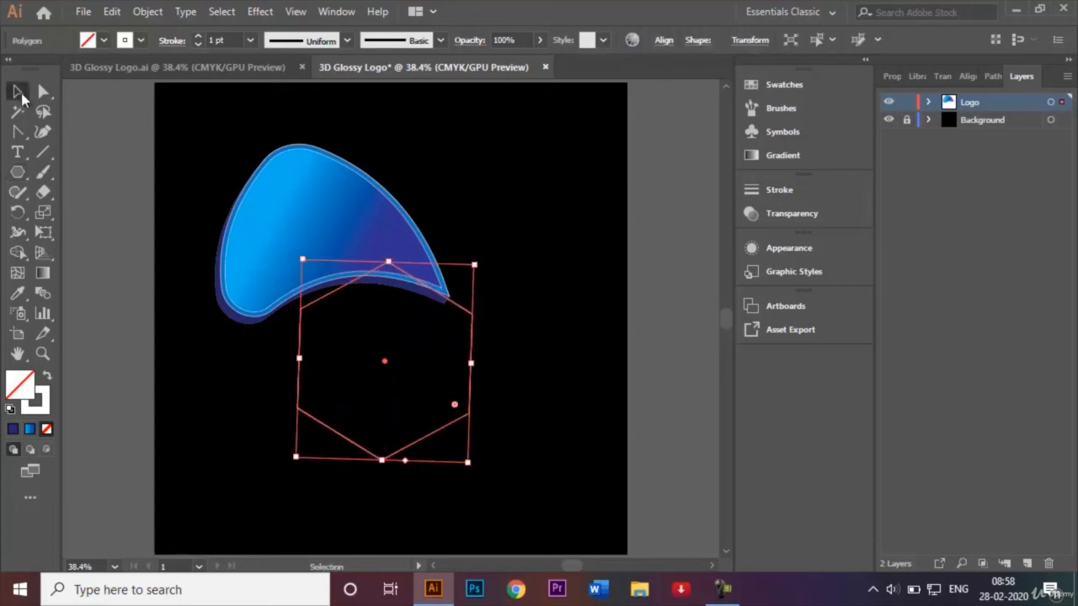
Step: Move the whole blue shape up and left, rotate it counterclockwise, and nudge it down against the hexagon's upper-left side
left_click(154, 149)
left_click_drag(197, 167, 261, 288)
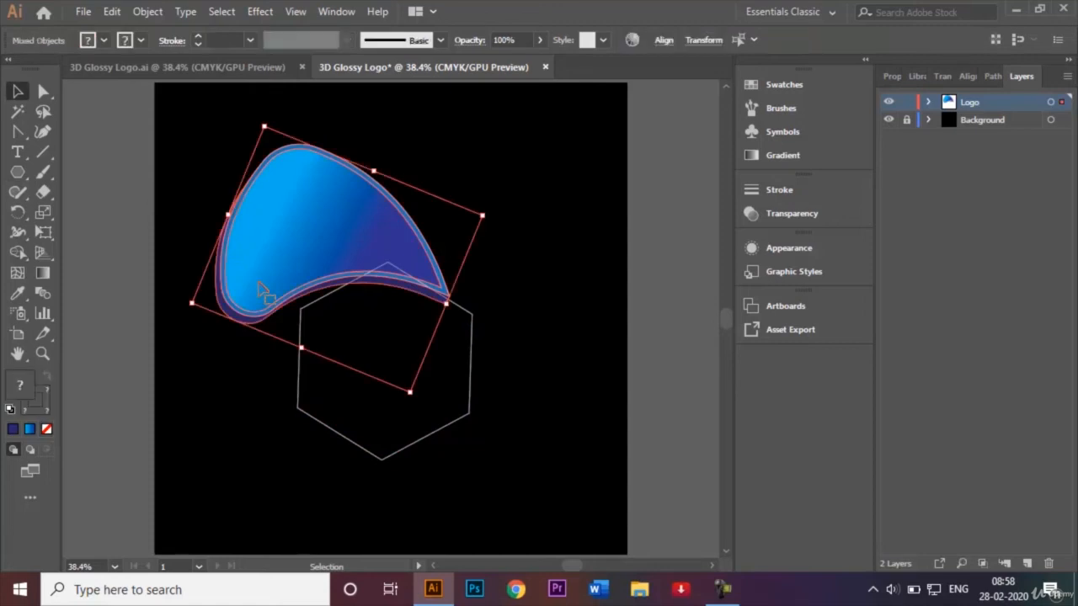
left_click_drag(334, 221, 312, 199)
left_click_drag(477, 190, 455, 147)
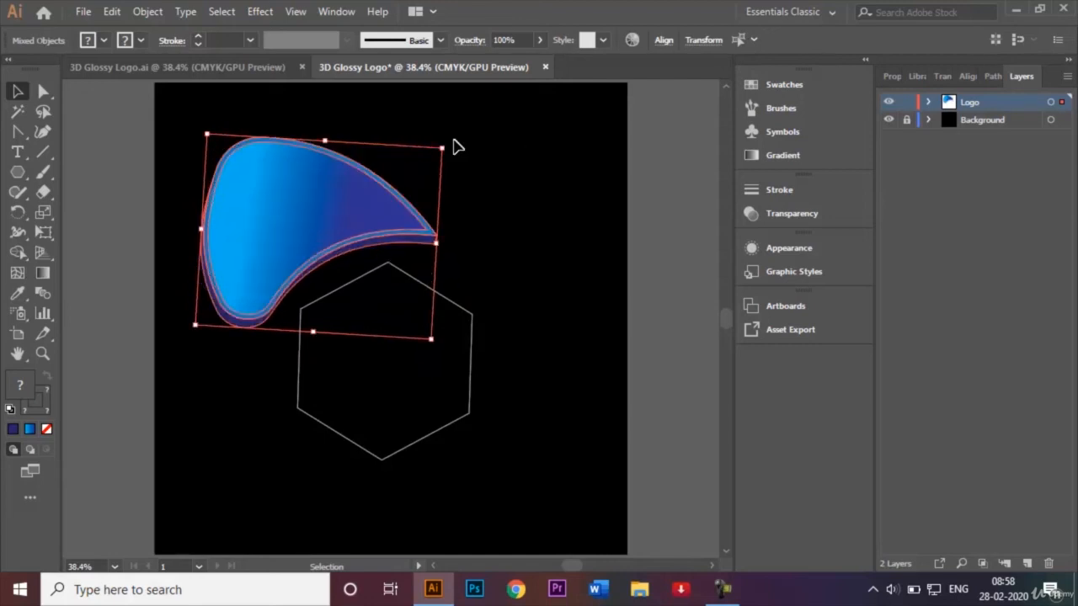
key("shift+Down")
key("shift+Down")
key("shift+Down")
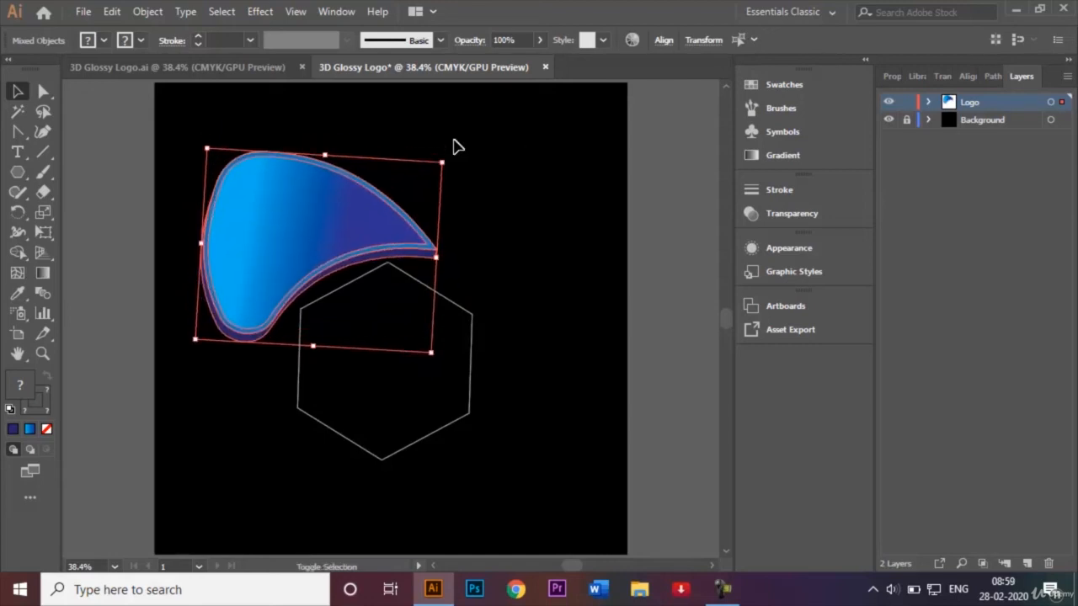
left_click(522, 202)
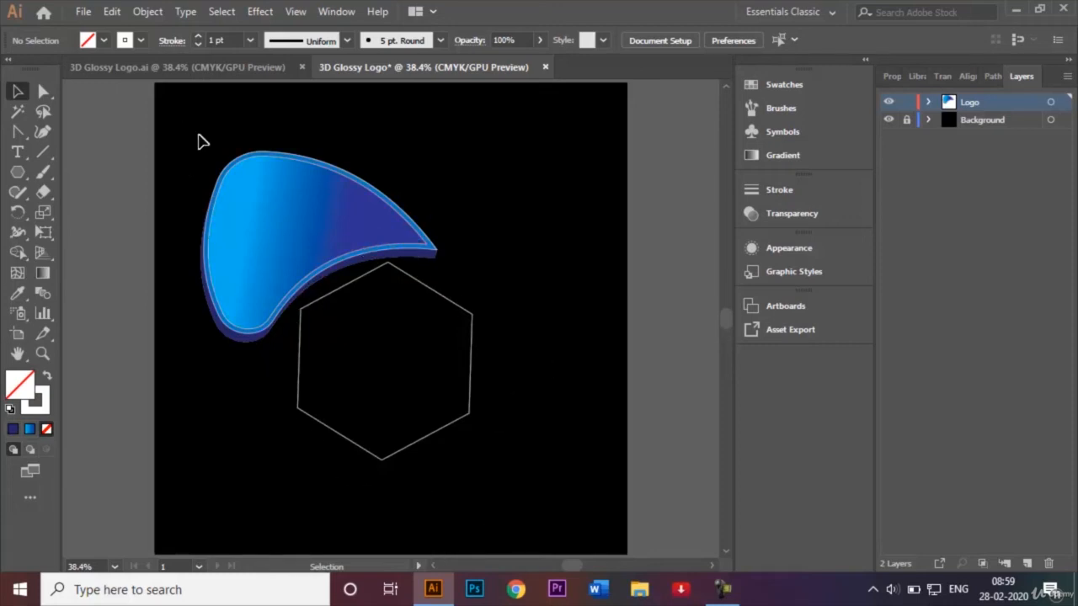
Step: Make a copy of the whole blue shape rotated 50° around the centre of the hexagon
left_click_drag(198, 133, 245, 261)
left_click_drag(255, 313, 258, 317)
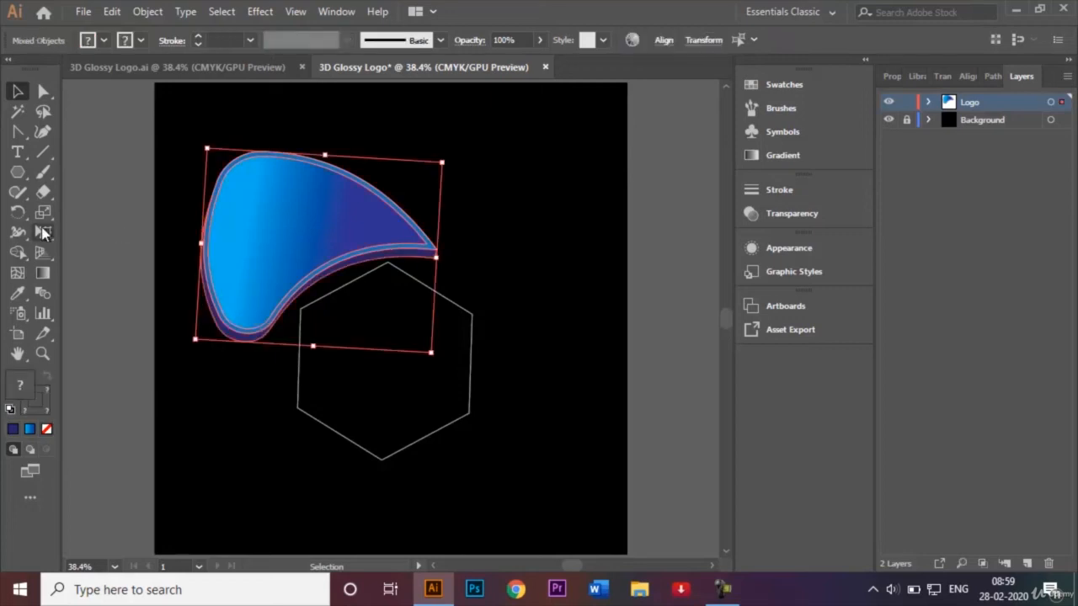
left_click(18, 212)
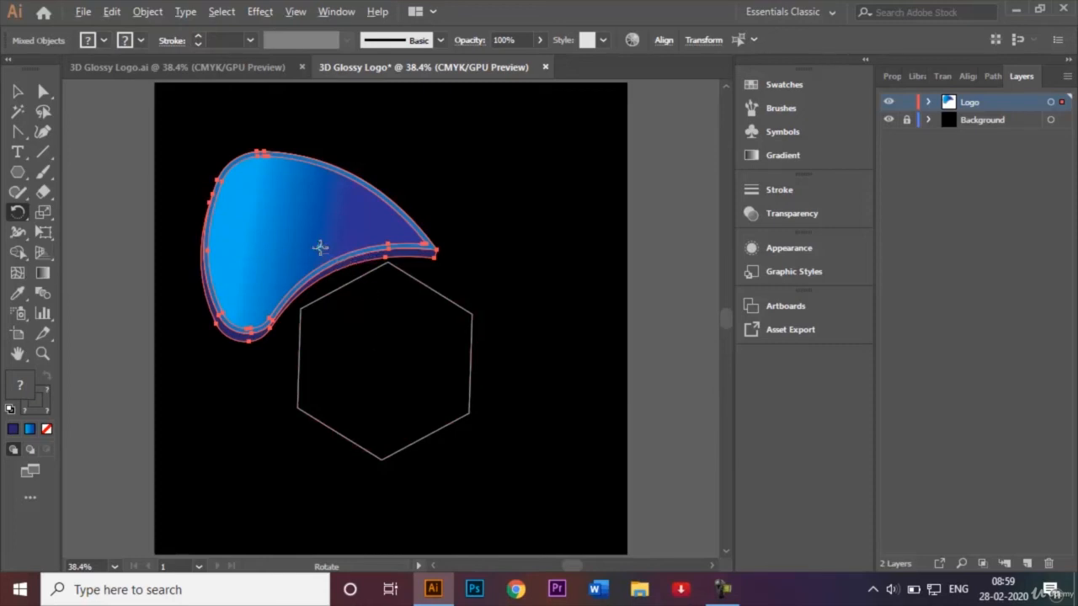
left_click_drag(320, 246, 387, 356)
left_click(386, 358, "alt")
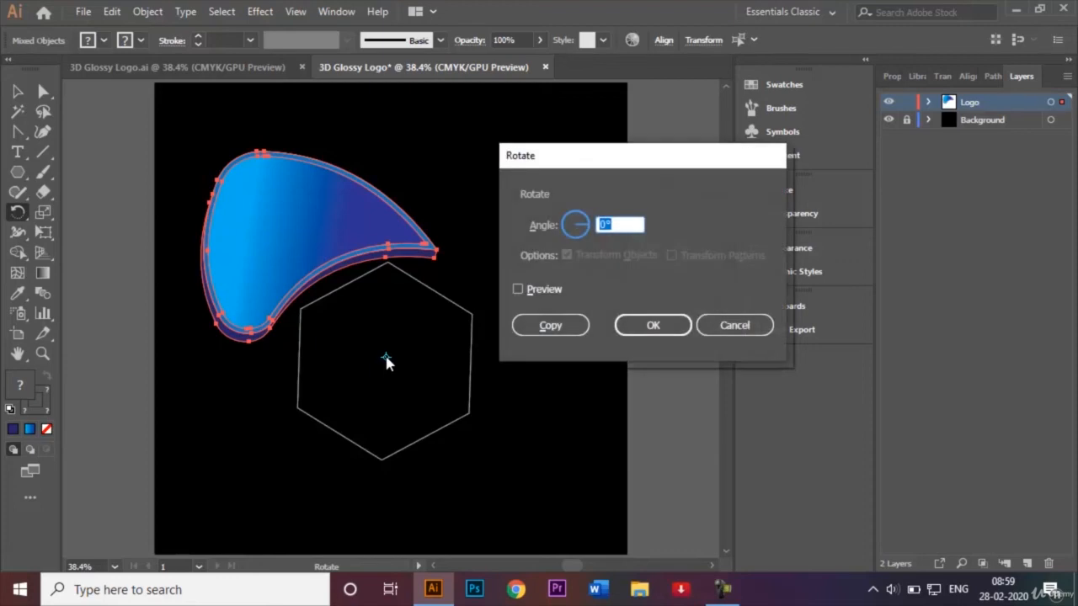
left_click(602, 223)
type("30")
left_click(519, 290)
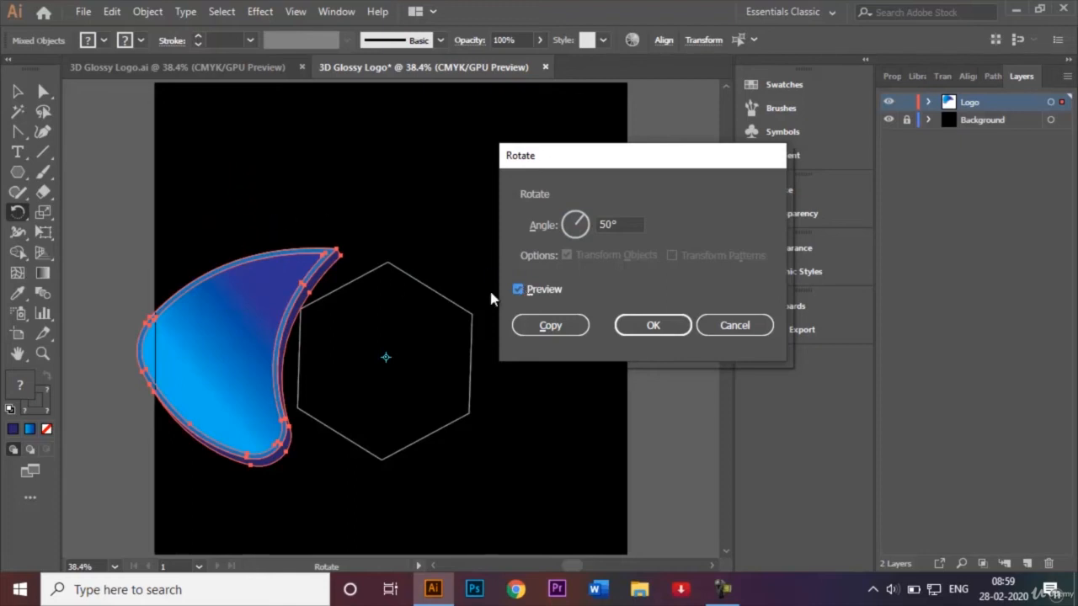
left_click(549, 325)
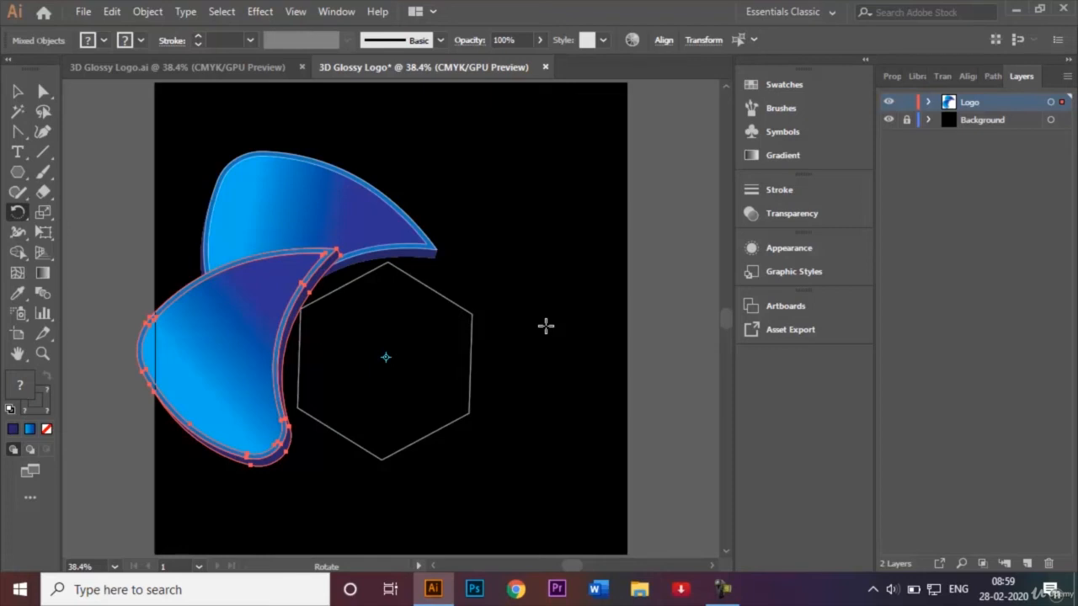
Step: Repeat the rotated copy five more times to complete a ring of seven petals around the hexagon
key("ctrl+d")
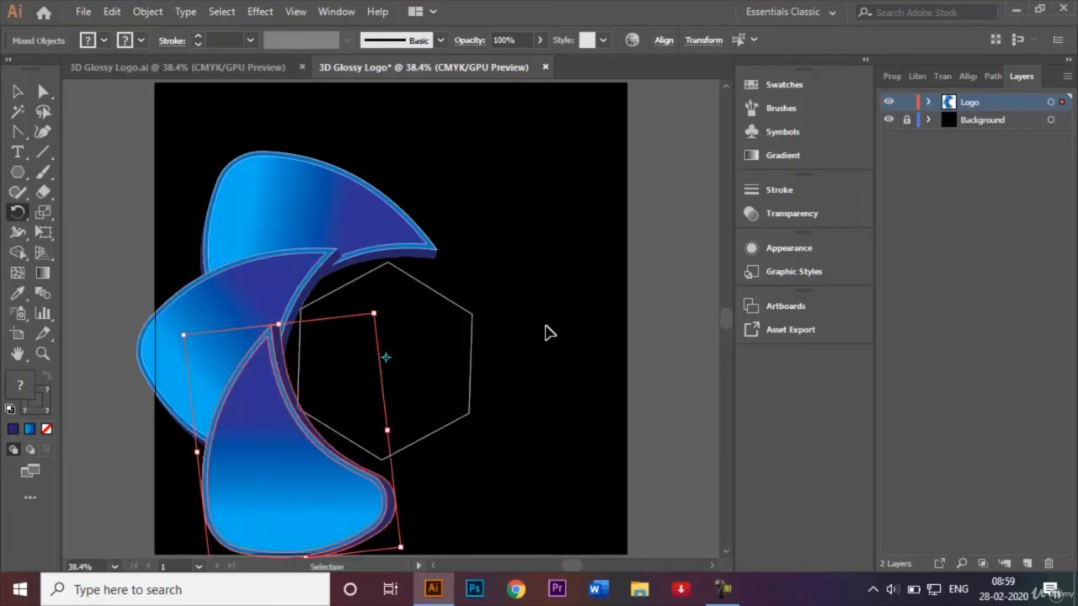
key("ctrl+d")
key("ctrl+d")
key("ctrl+d")
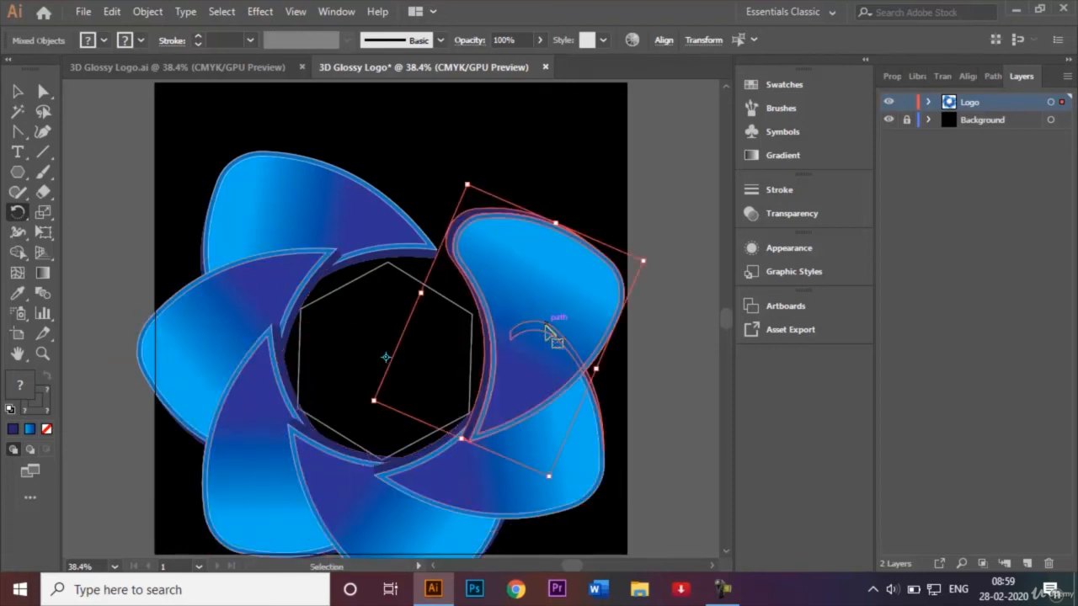
key("ctrl+d")
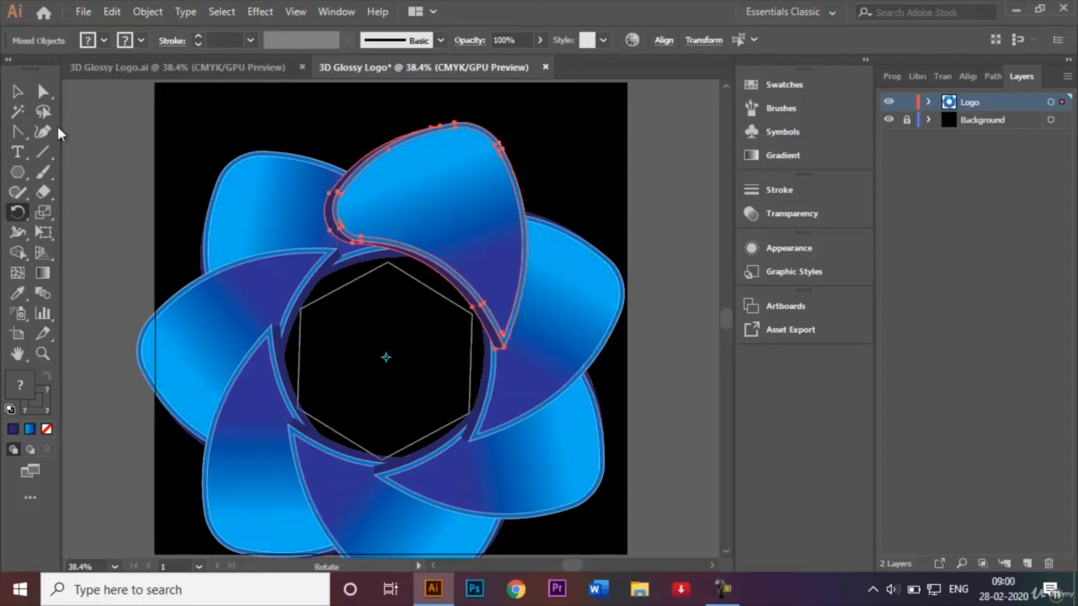
Step: Delete the hexagon guide from the middle of the petal ring
left_click(17, 91)
left_click(218, 122)
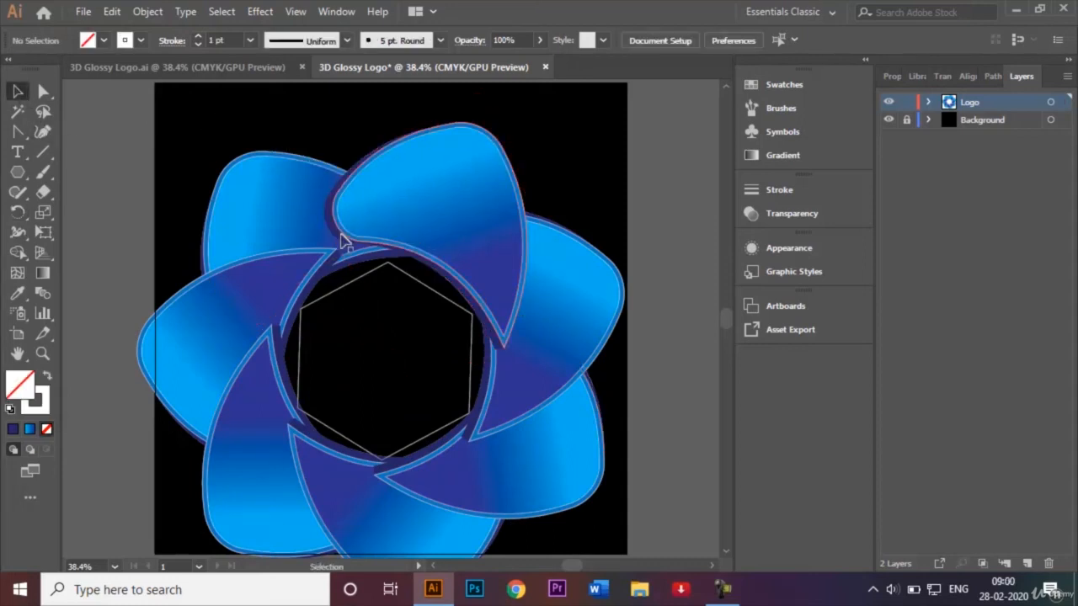
left_click(376, 280)
key("Delete")
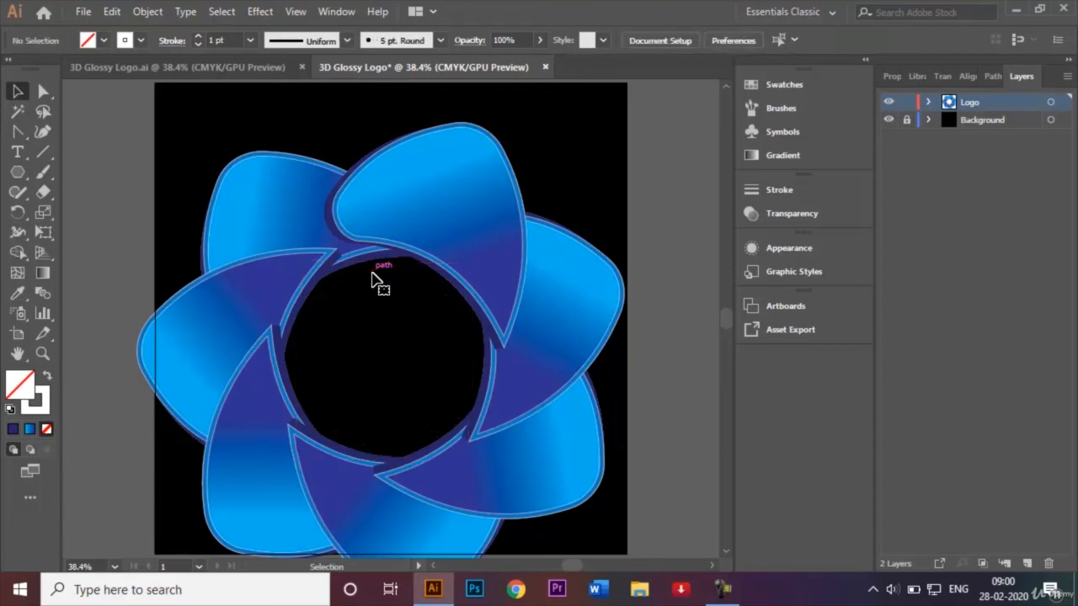
Step: Scale the whole petal ring down proportionally around its centre and move it up so it sits in the middle of the artboard
key("ctrl+minus")
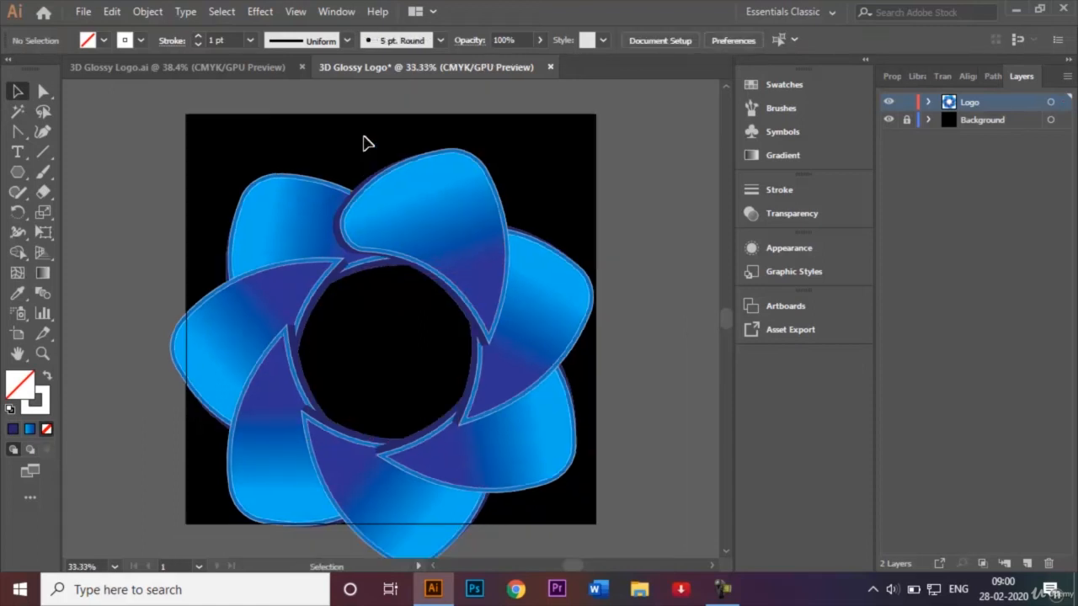
left_click_drag(155, 160, 632, 556)
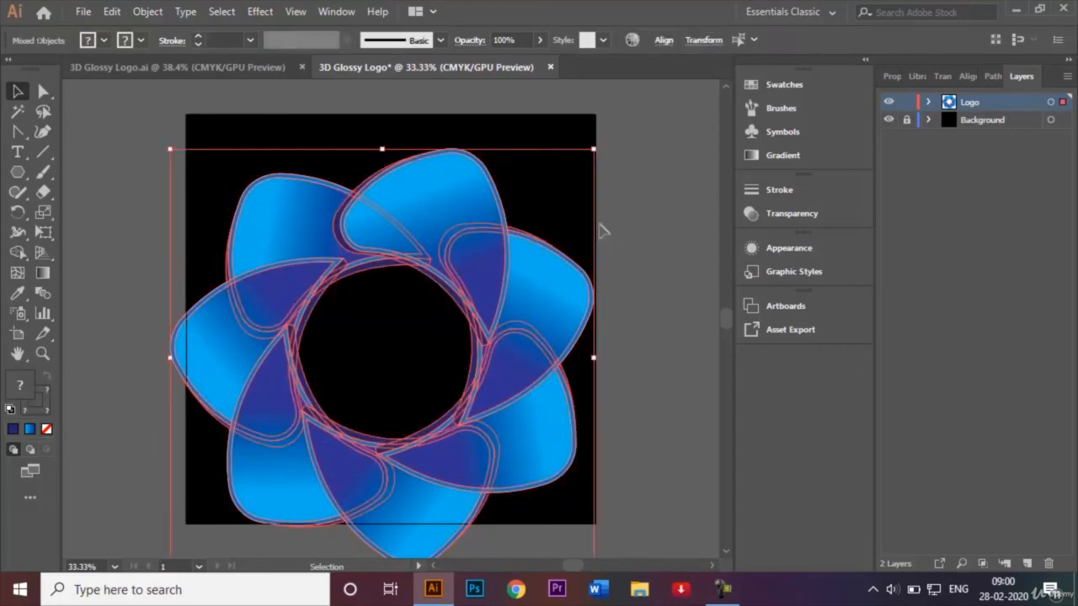
left_click_drag(592, 149, 549, 174)
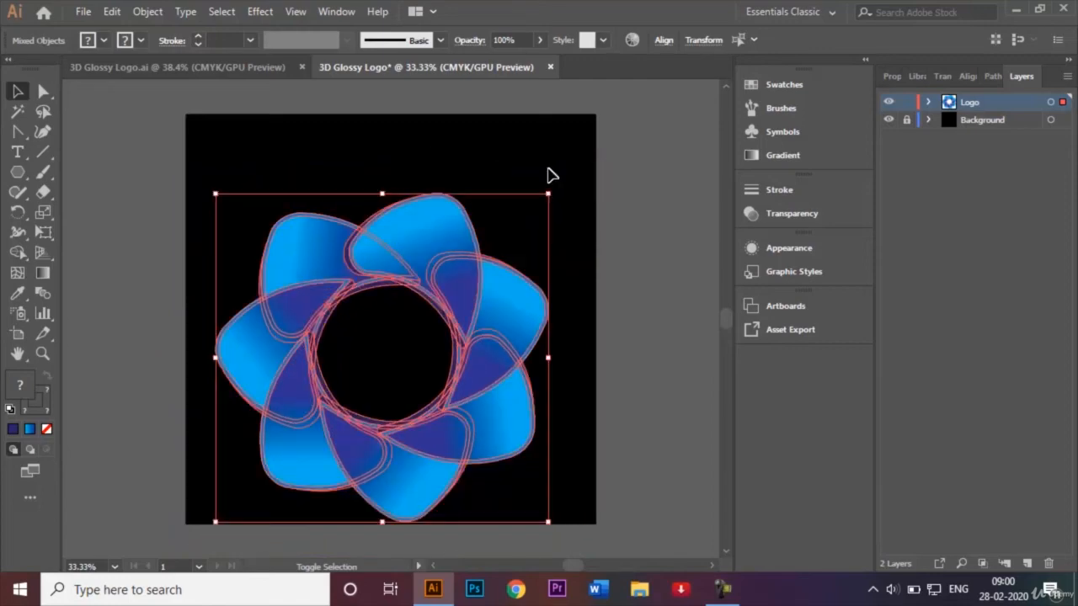
key("shift+Up")
key("shift+Up")
key("shift+Up")
key("shift+Up")
key("shift+Up")
key("shift+Up")
key("shift+Up")
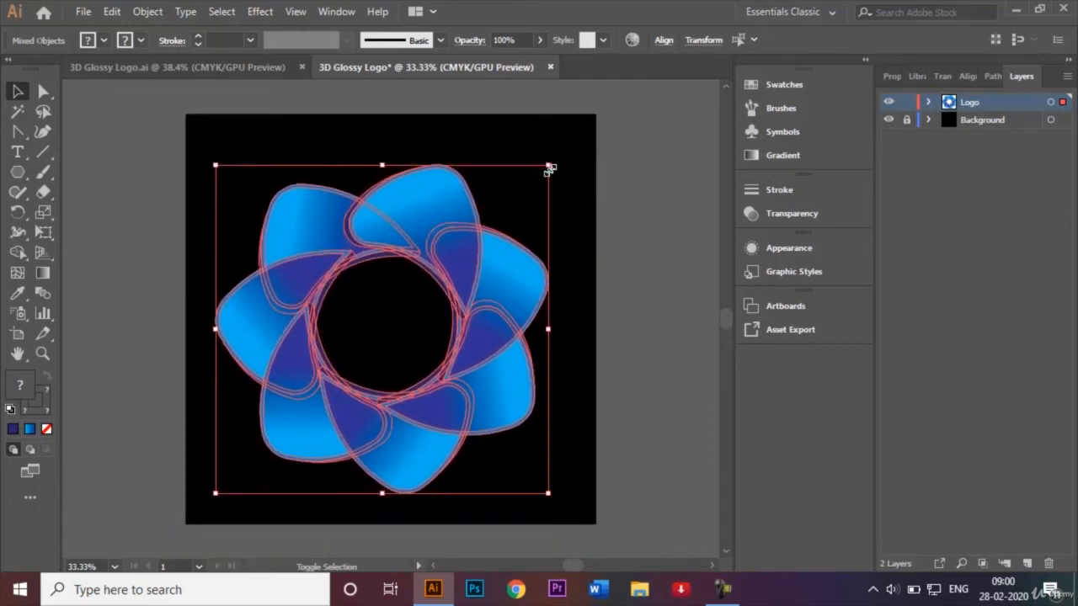
left_click(700, 220)
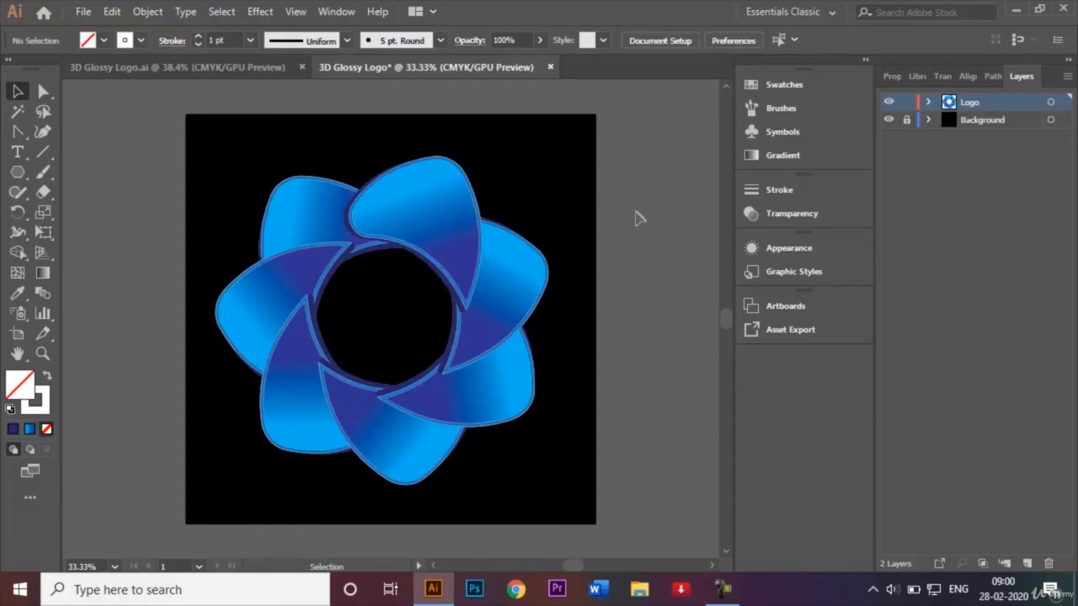
key("ctrl+0")
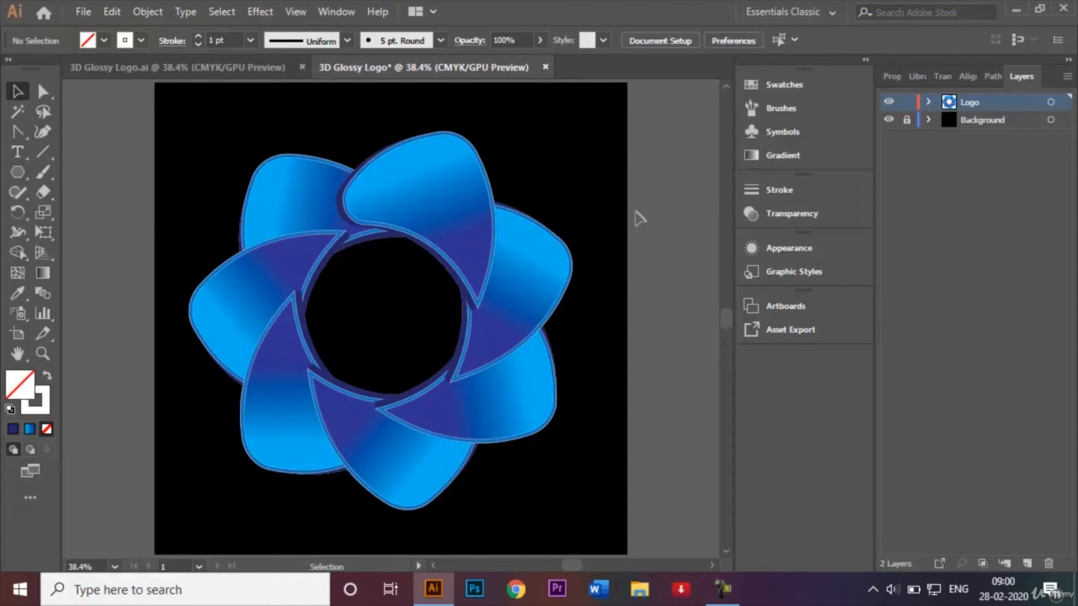
Step: Check the finished 3D Glossy Logo.ai for reference and move the light blue gradient stop of the top petal's face to location 0%
left_click(133, 67)
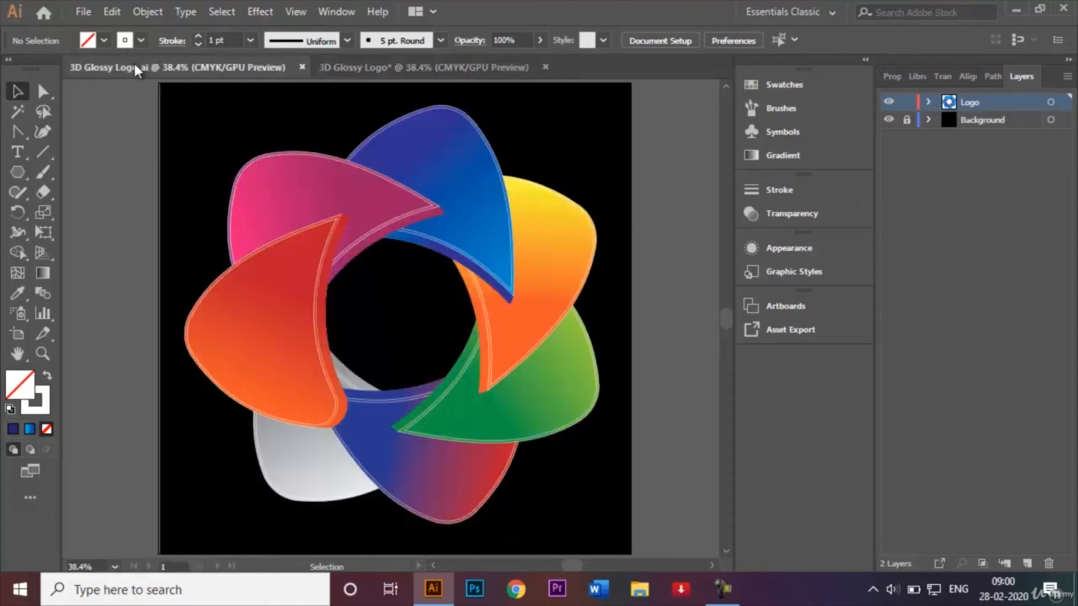
left_click(394, 67)
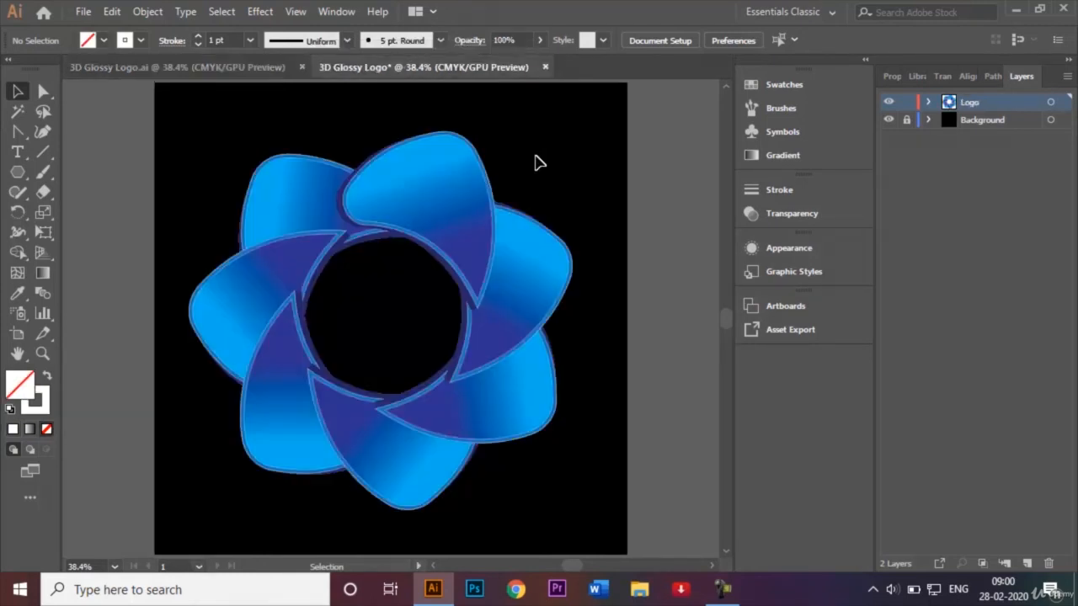
left_click(455, 179)
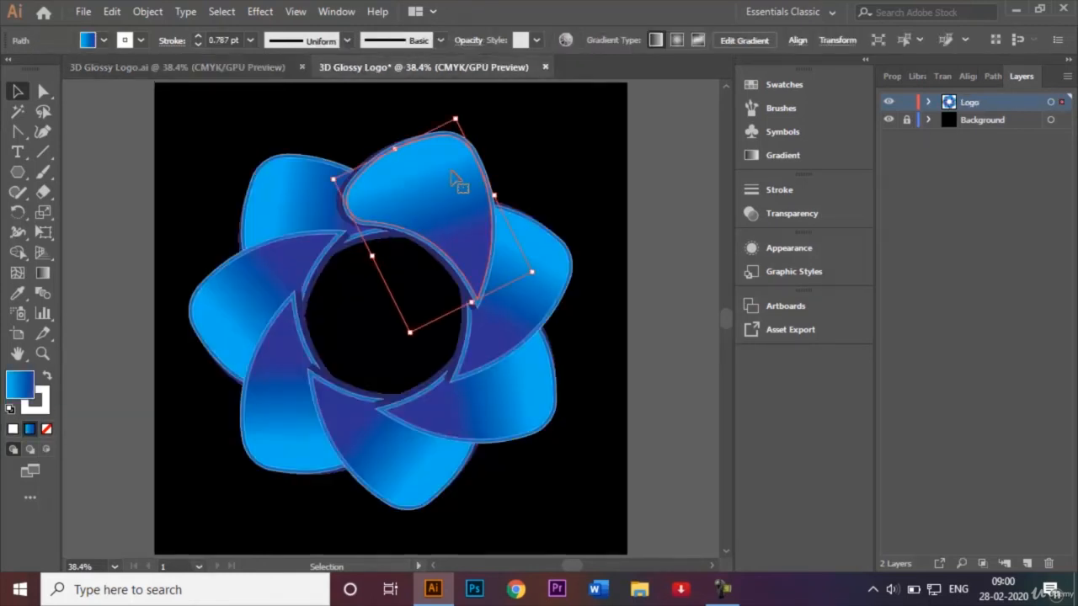
left_click(42, 276)
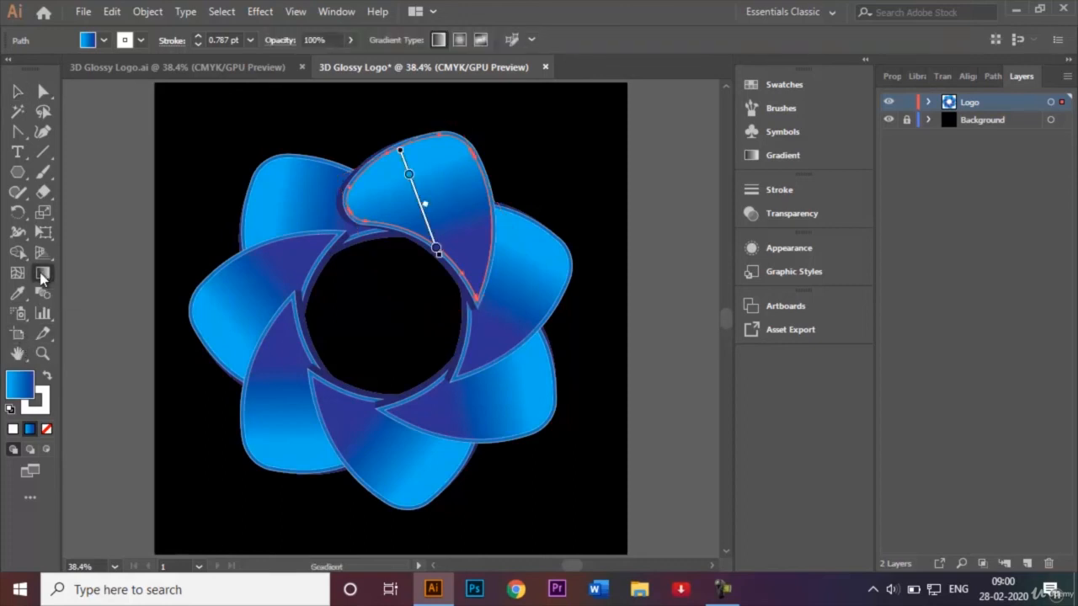
double_click(42, 275)
left_click(578, 214)
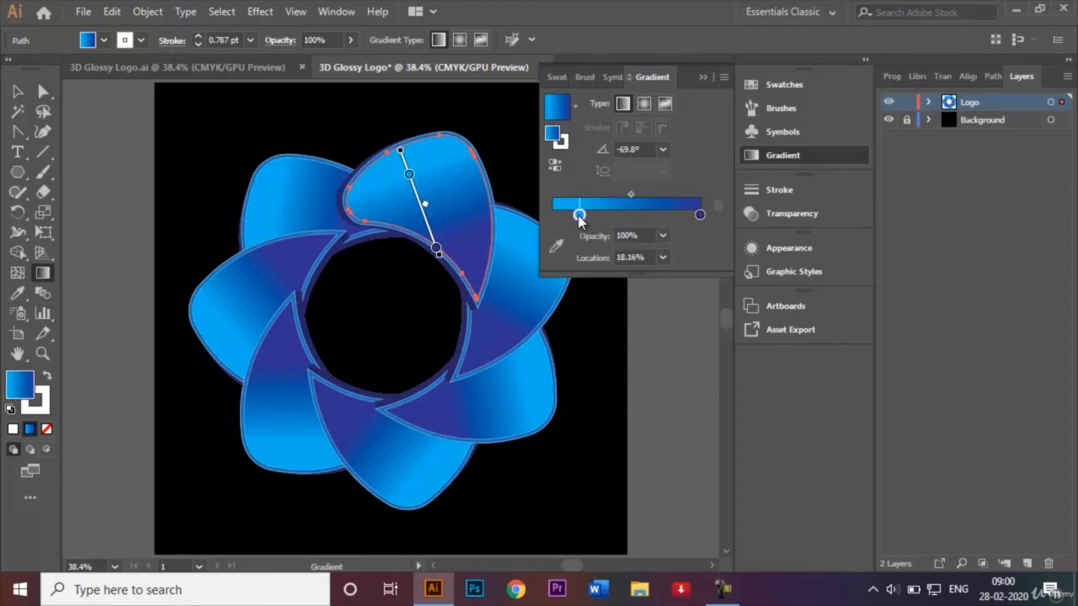
left_click_drag(578, 215, 552, 216)
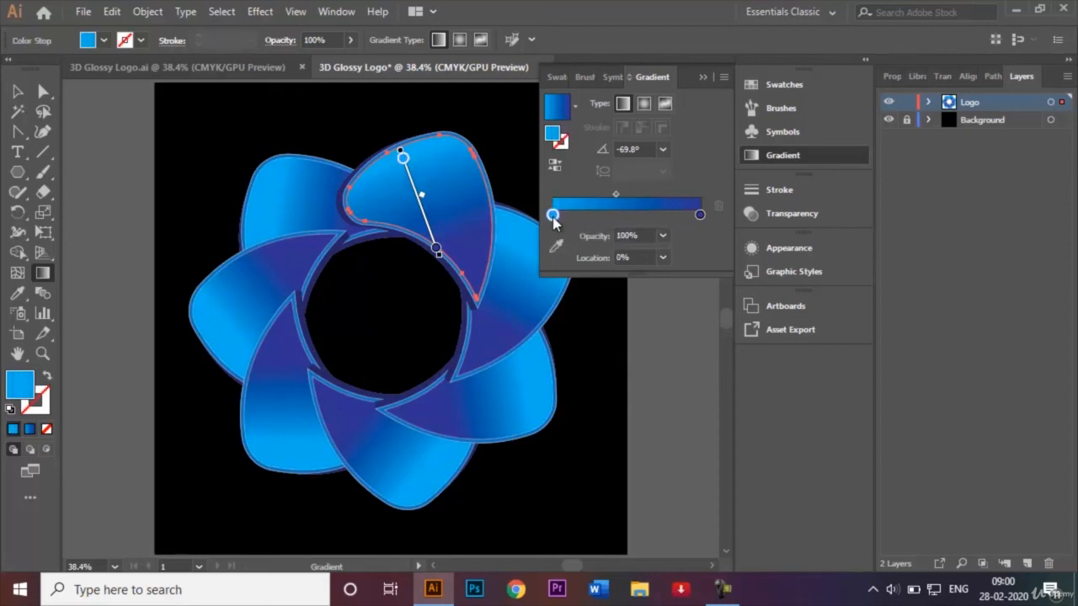
Step: Change the light blue stop of the top petal's gradient to red and deselect the petal
double_click(552, 216)
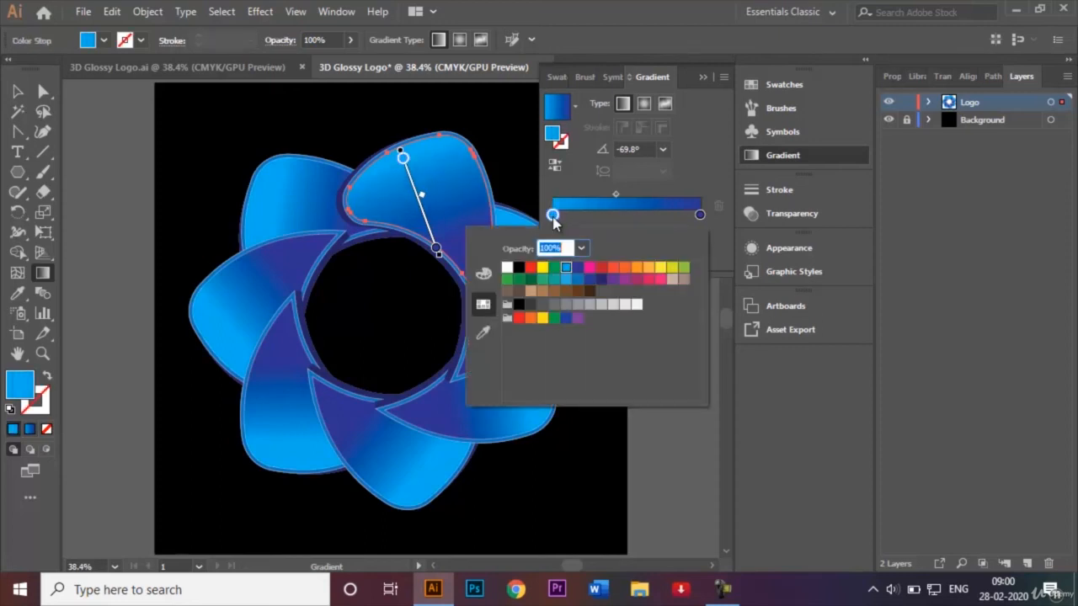
left_click(602, 267)
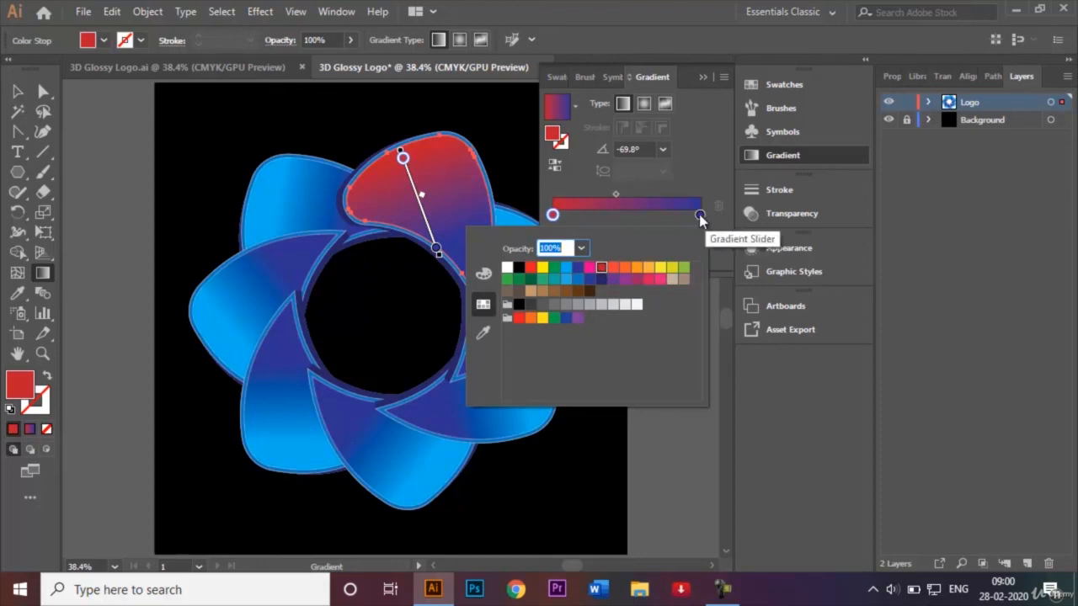
left_click(706, 78)
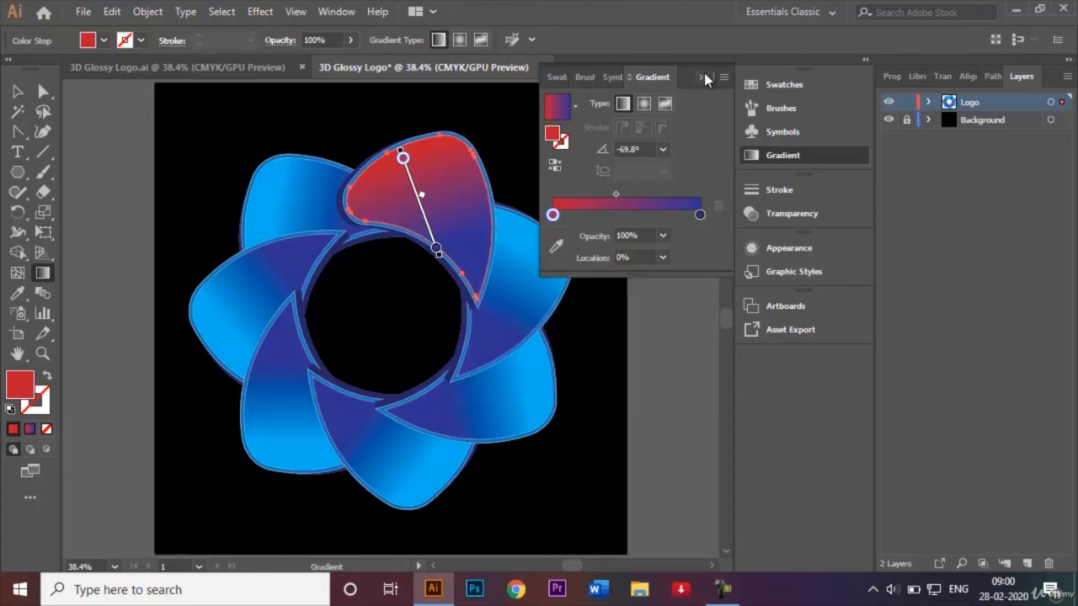
left_click(699, 76)
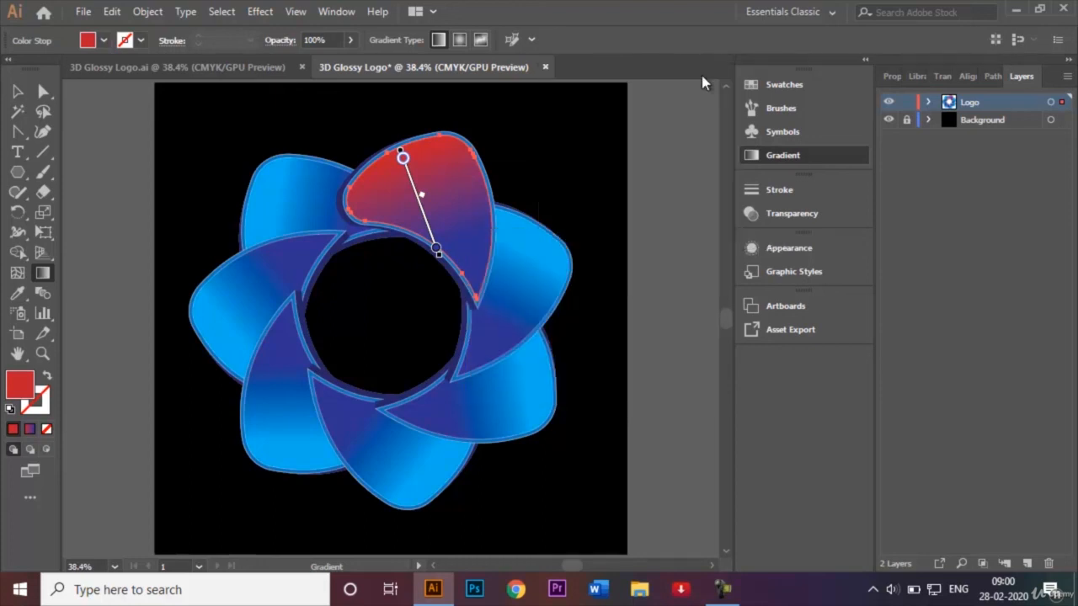
left_click(18, 91)
key("ctrl+h")
left_click(166, 128)
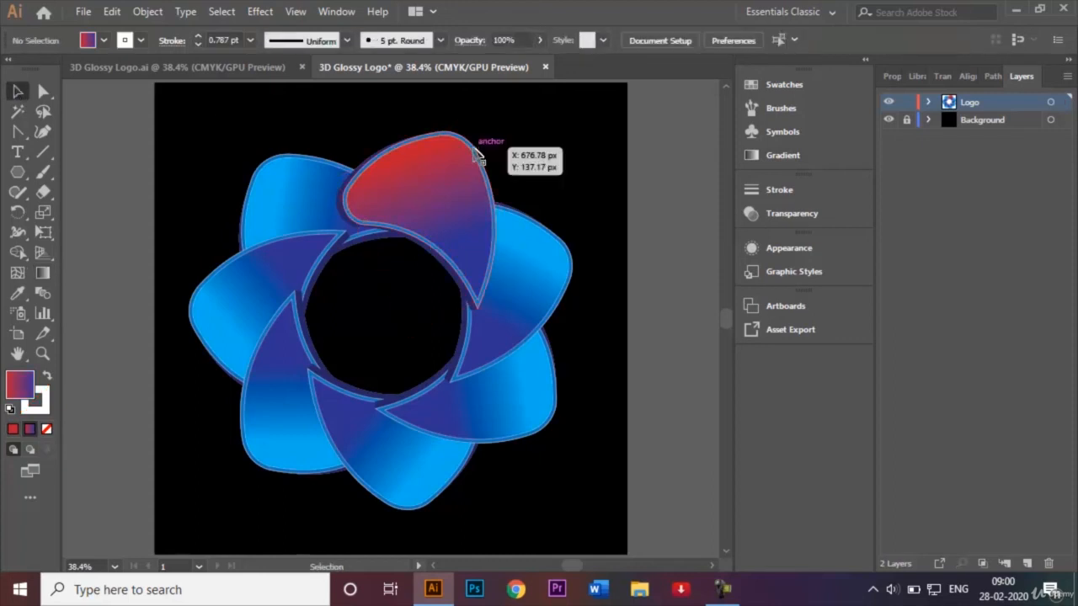
Step: Fill the thin rim shape behind the top petal's gradient face with the purple swatch
left_click(477, 158)
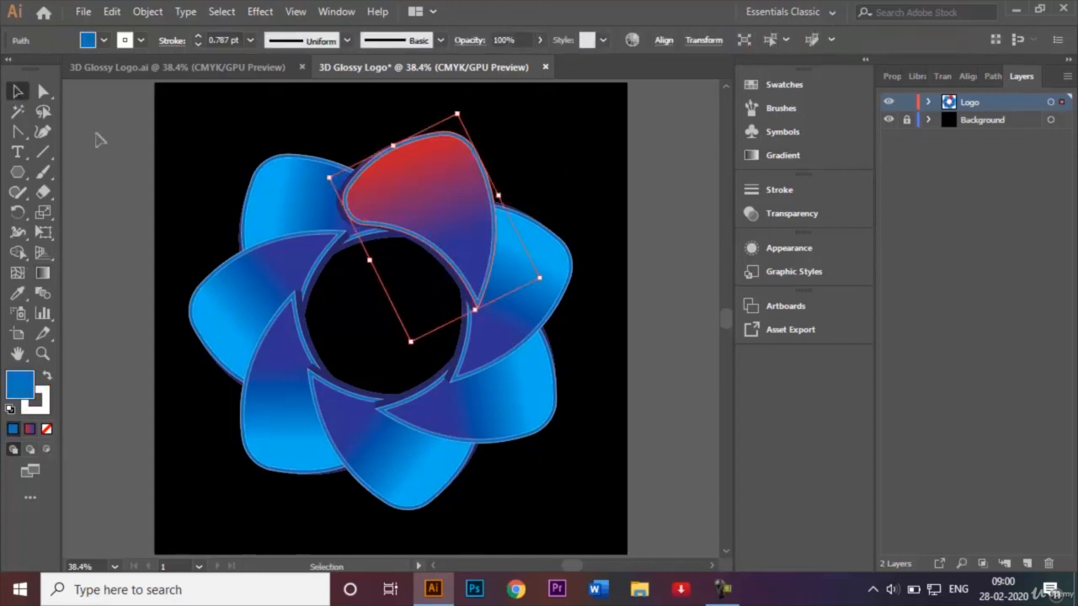
left_click(105, 41)
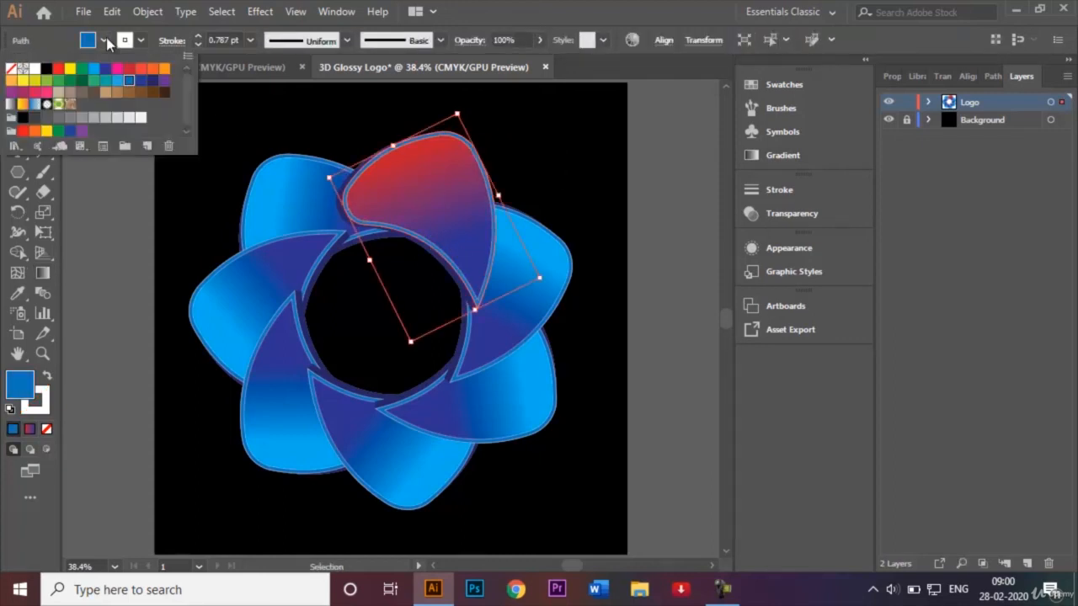
left_click(163, 81)
left_click(284, 121)
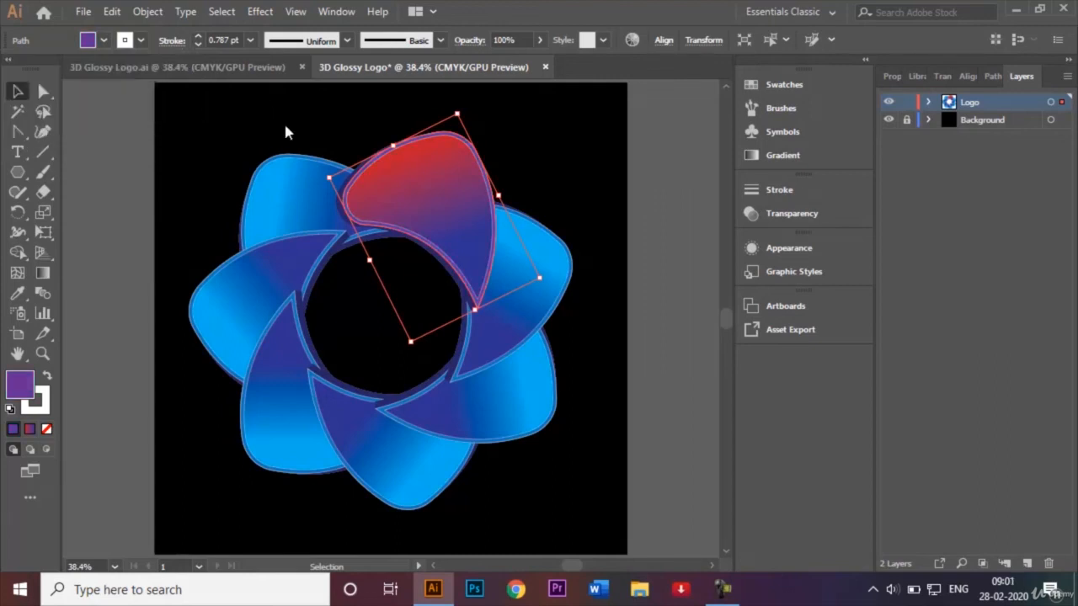
left_click(234, 167)
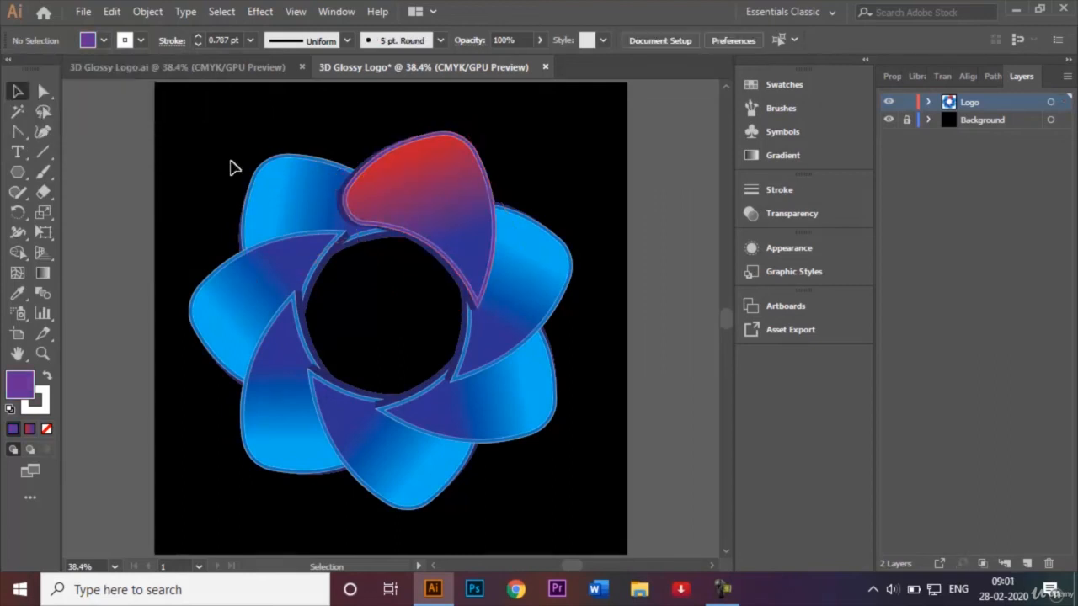
Step: Set the fill of the top petal's dark extruded side to purple 55047f
left_click(340, 215)
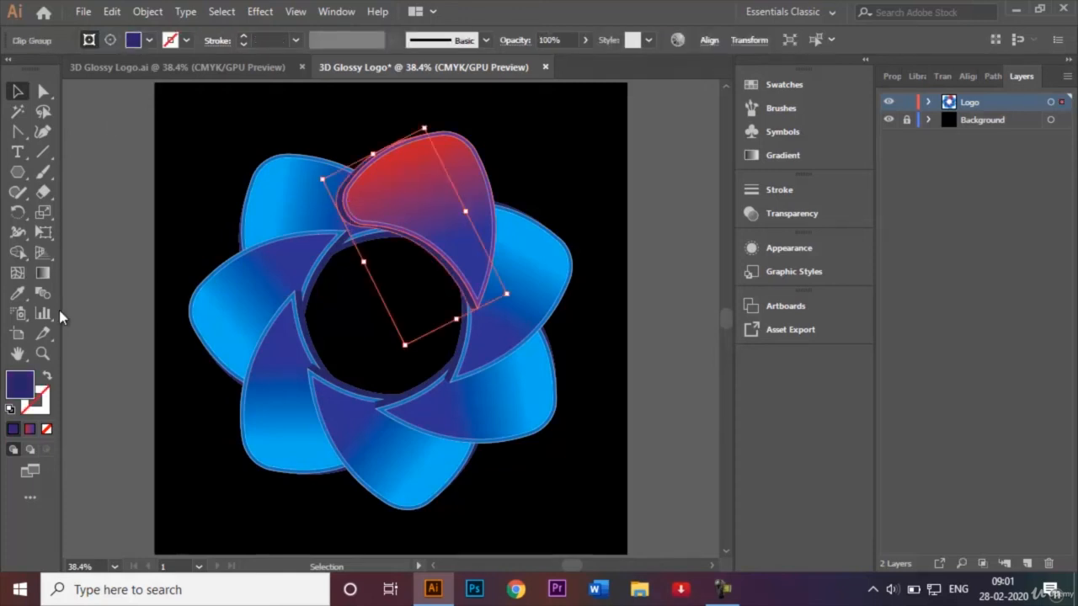
double_click(20, 384)
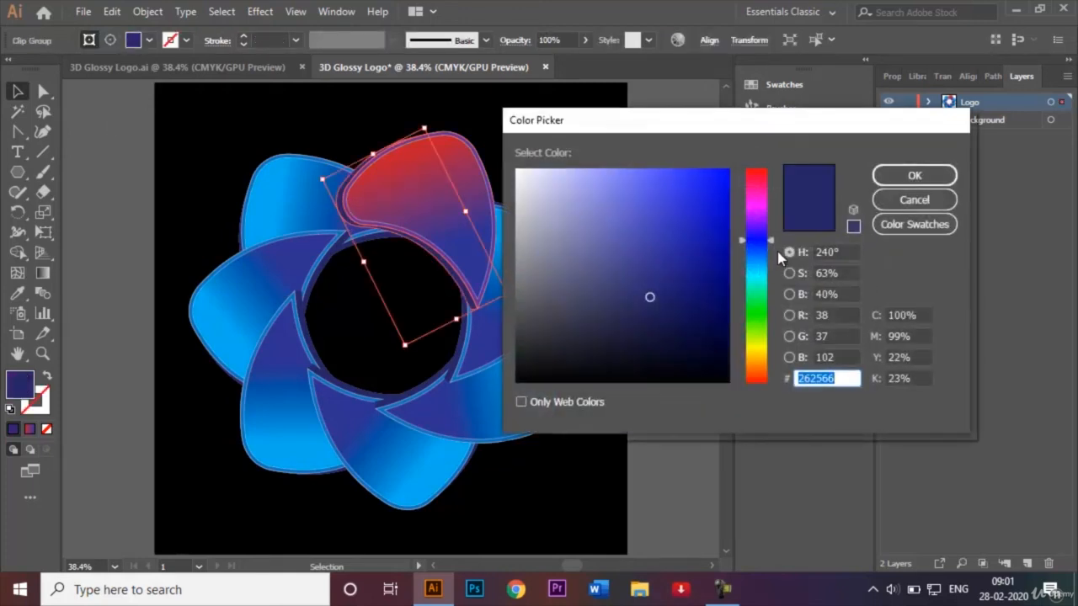
left_click_drag(774, 241, 769, 219)
left_click_drag(649, 297, 724, 273)
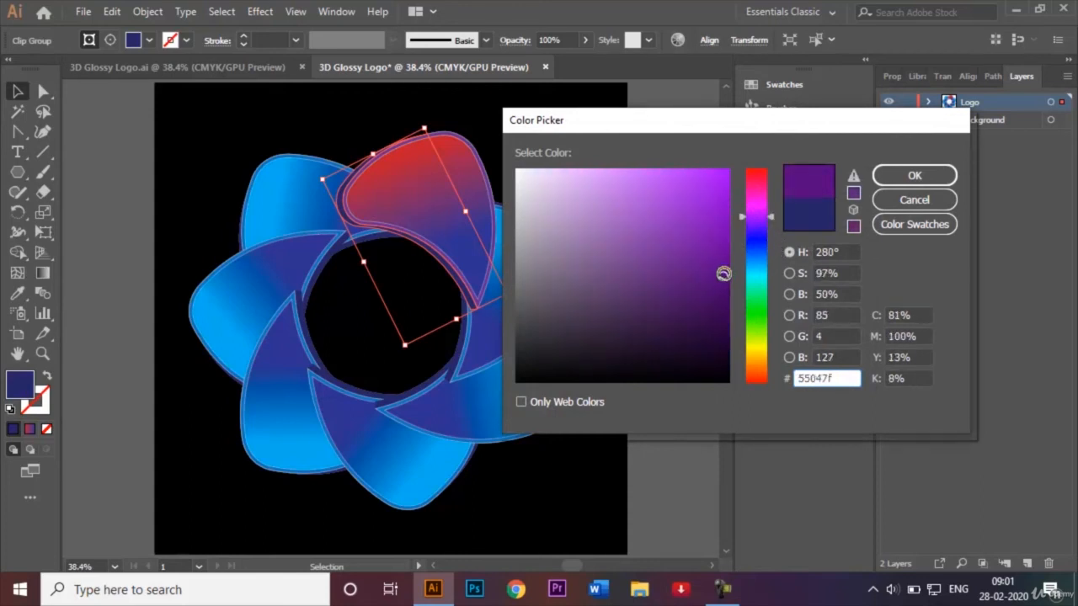
left_click(913, 175)
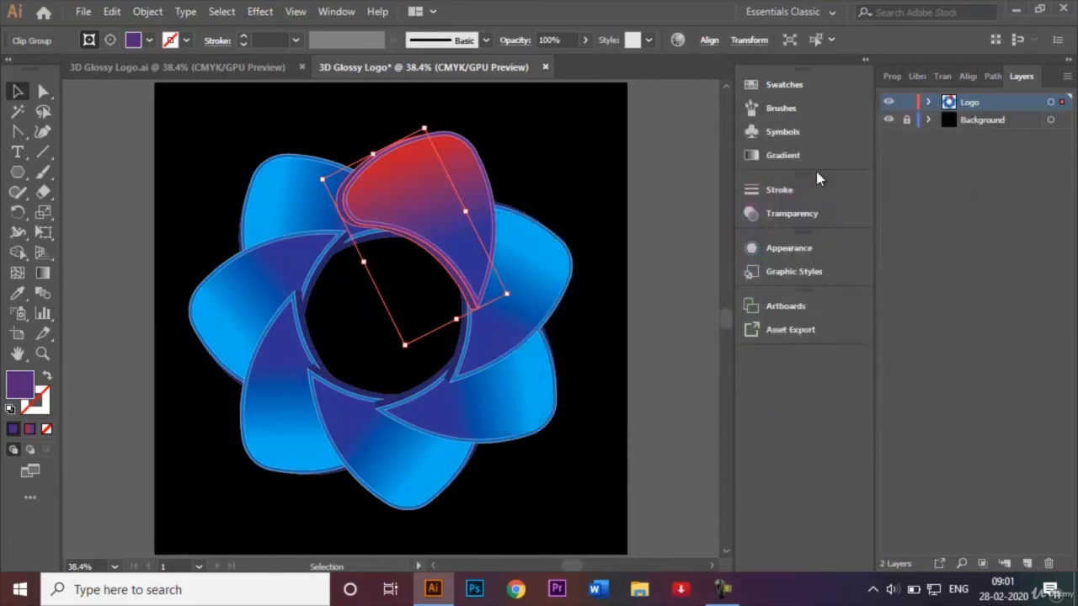
Step: Change the light blue gradient stop of the upper-right petal's face to purple C=50 M=100 Y=0 K=0
left_click(556, 161)
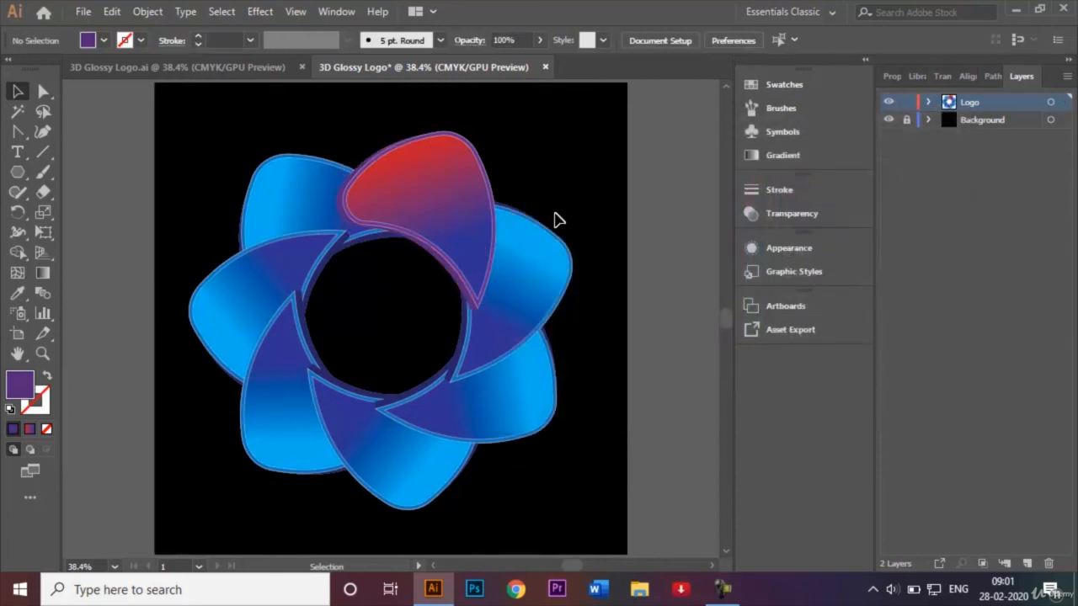
left_click(541, 278)
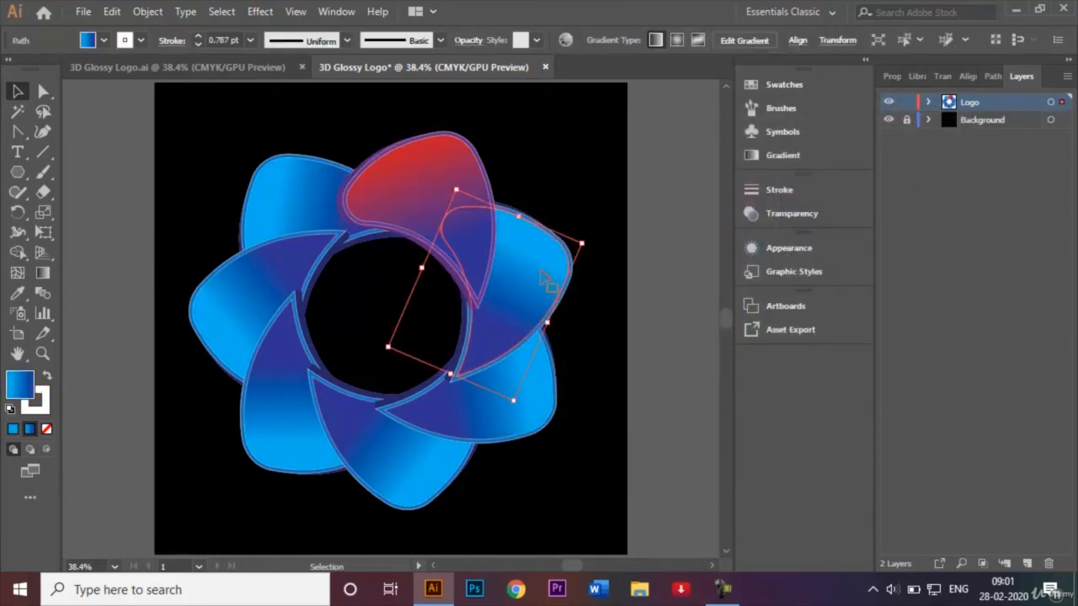
double_click(21, 384)
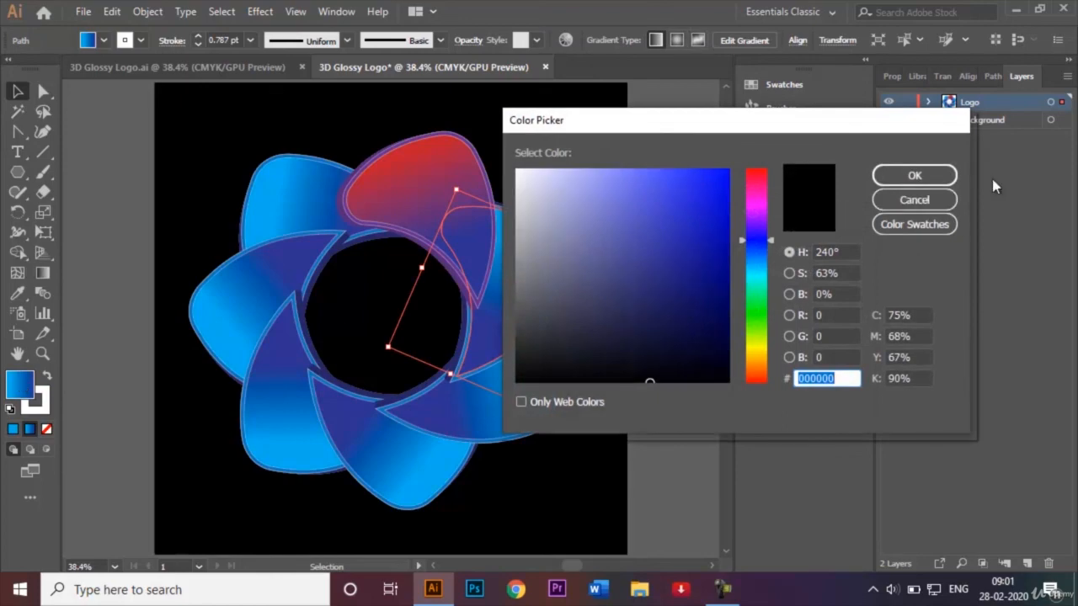
left_click(927, 203)
double_click(43, 272)
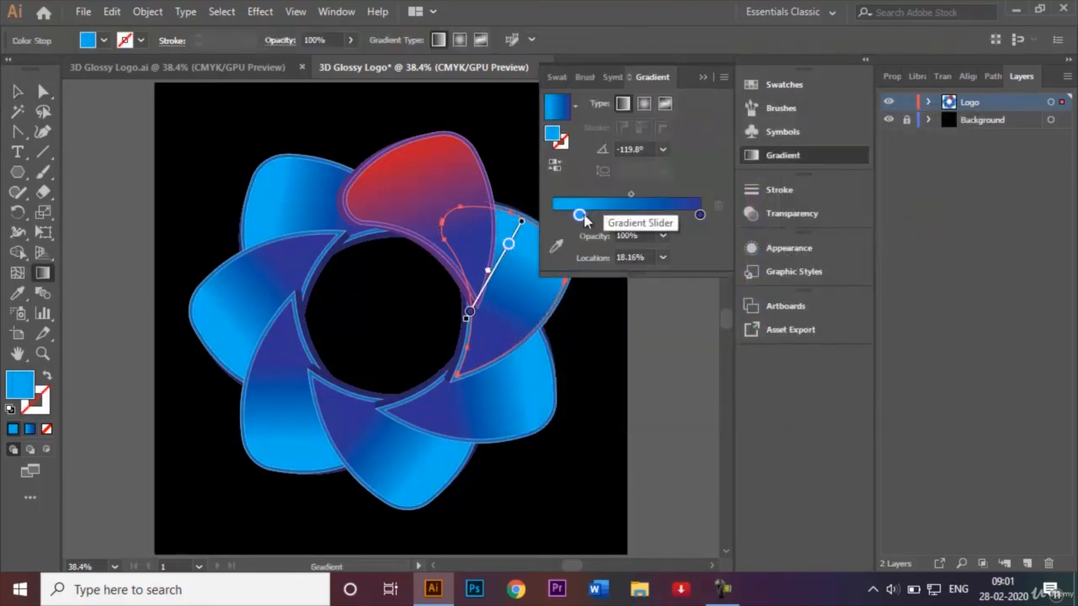
double_click(580, 215)
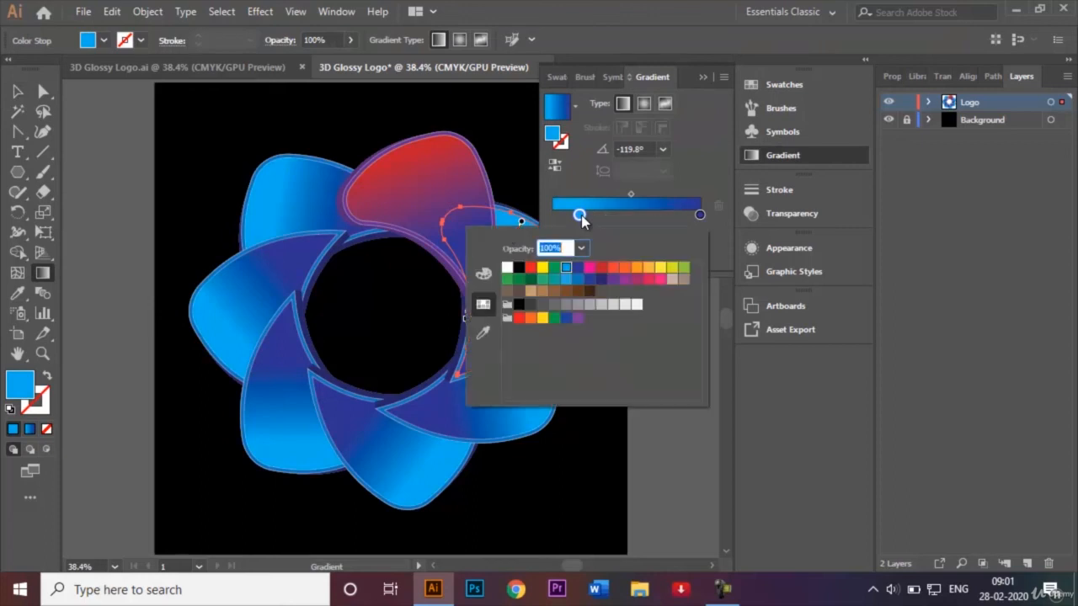
left_click(625, 281)
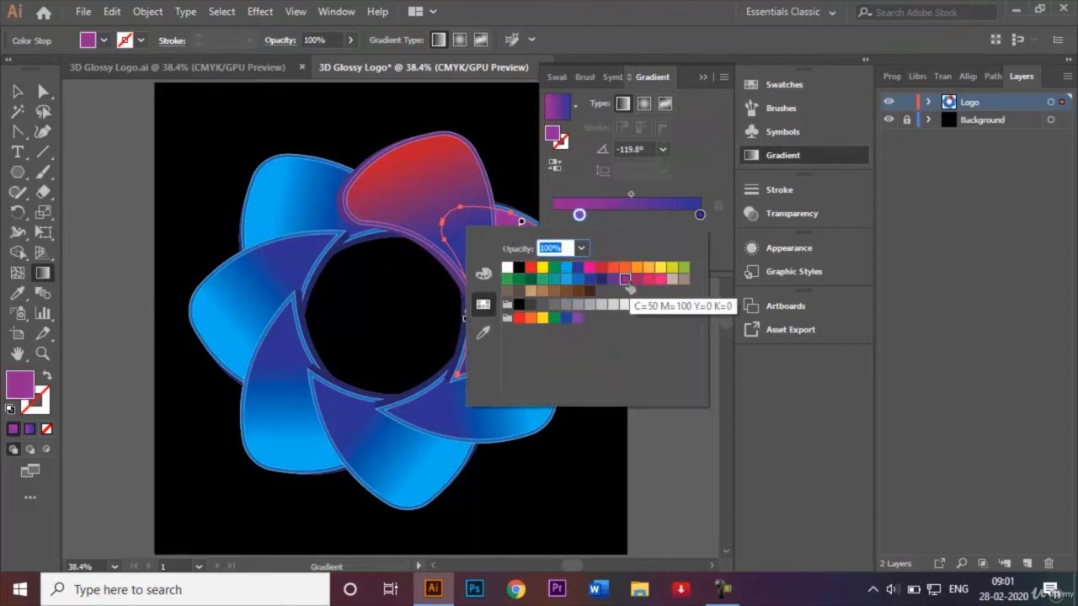
Step: Change the dark blue gradient stop of the upper-right petal's face to the dark magenta swatch and deselect the petal
left_click(699, 216)
double_click(700, 215)
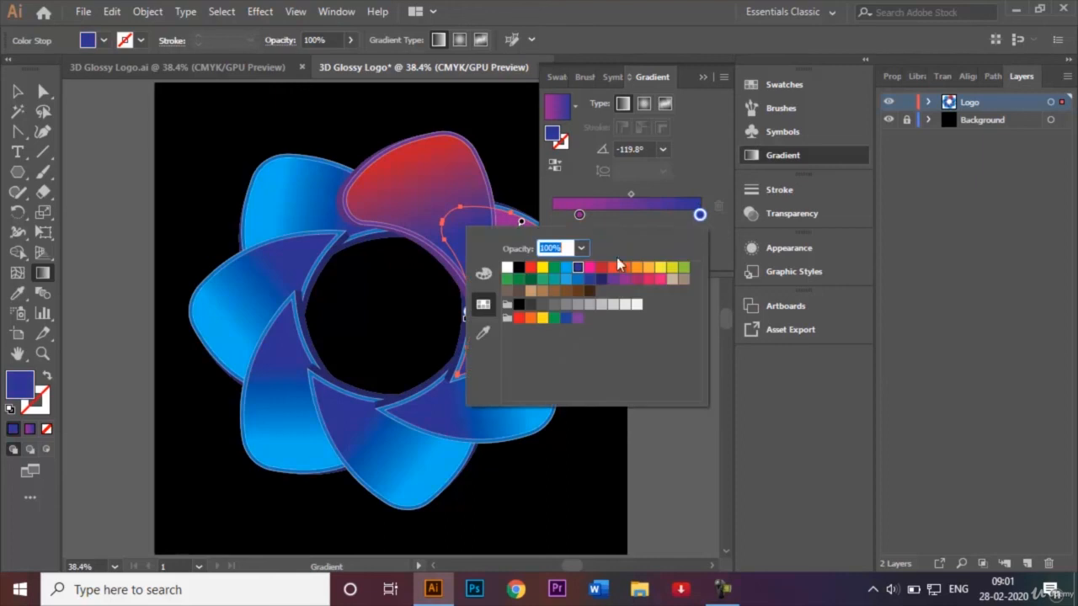
left_click(640, 280)
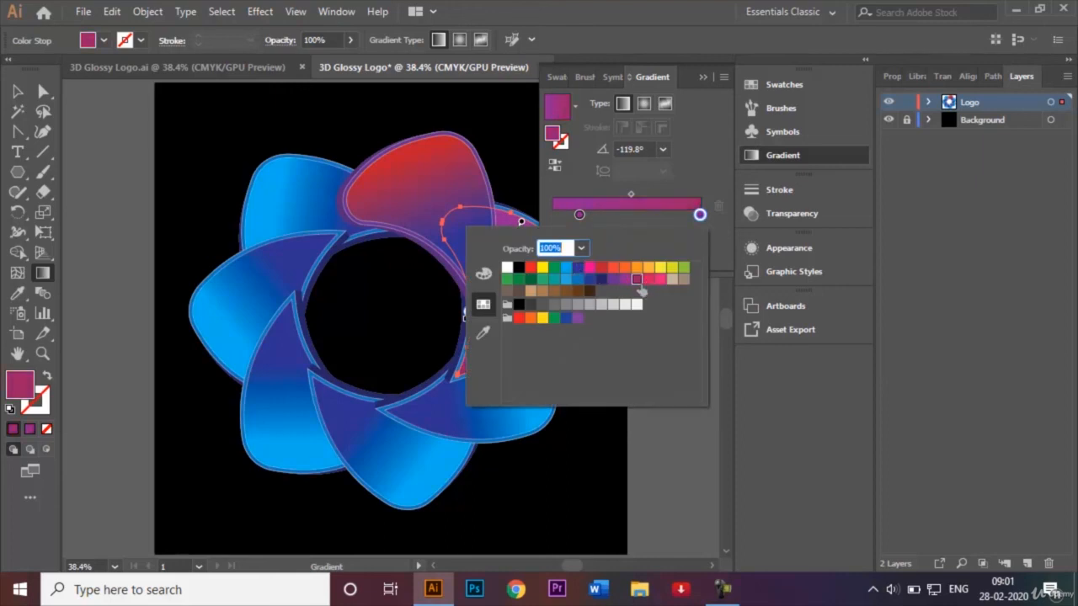
left_click(708, 80)
left_click(706, 76)
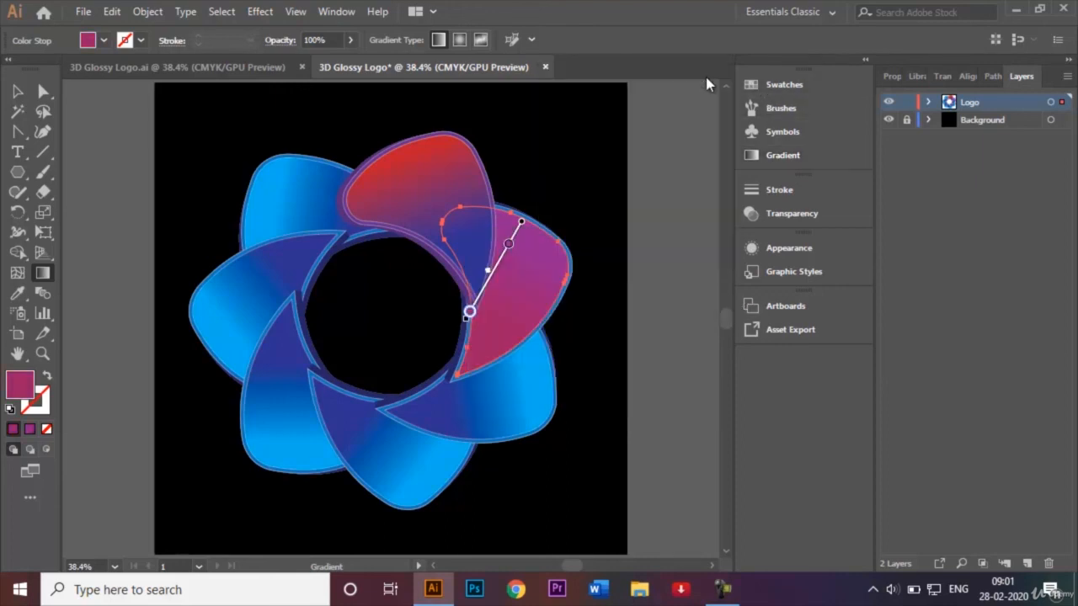
left_click(18, 91)
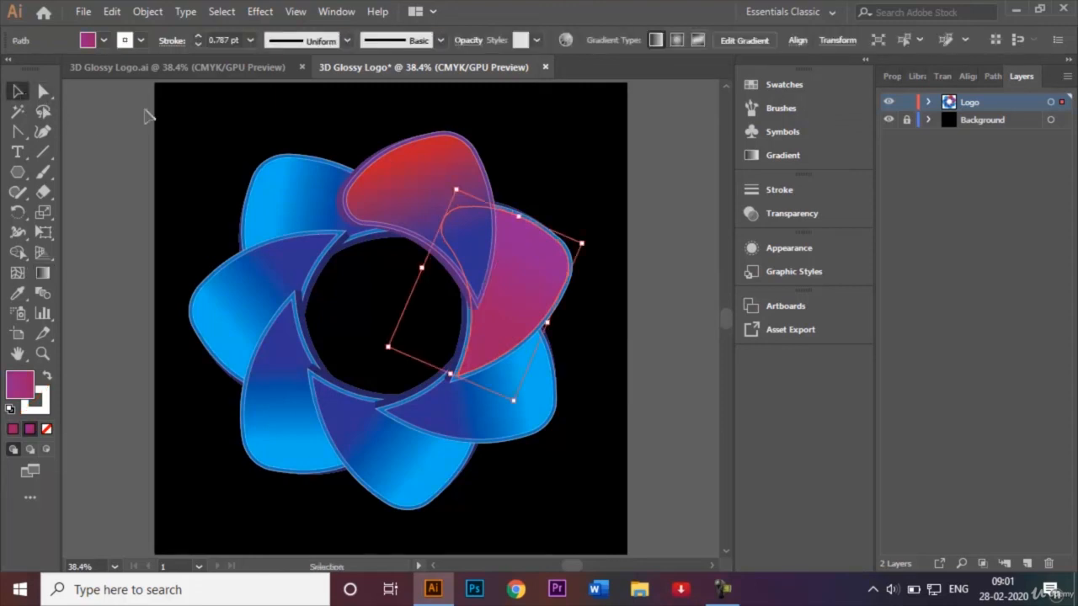
left_click(202, 149)
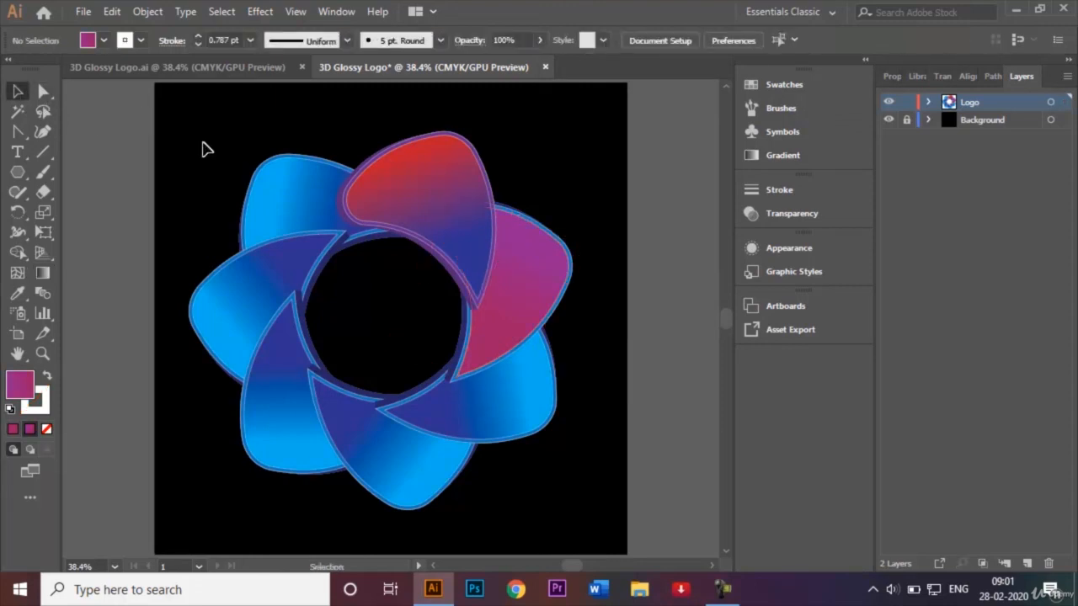
Step: Fill the thin rim shape behind the upper-right petal's face with the purple swatch, after trying red
left_click(556, 238)
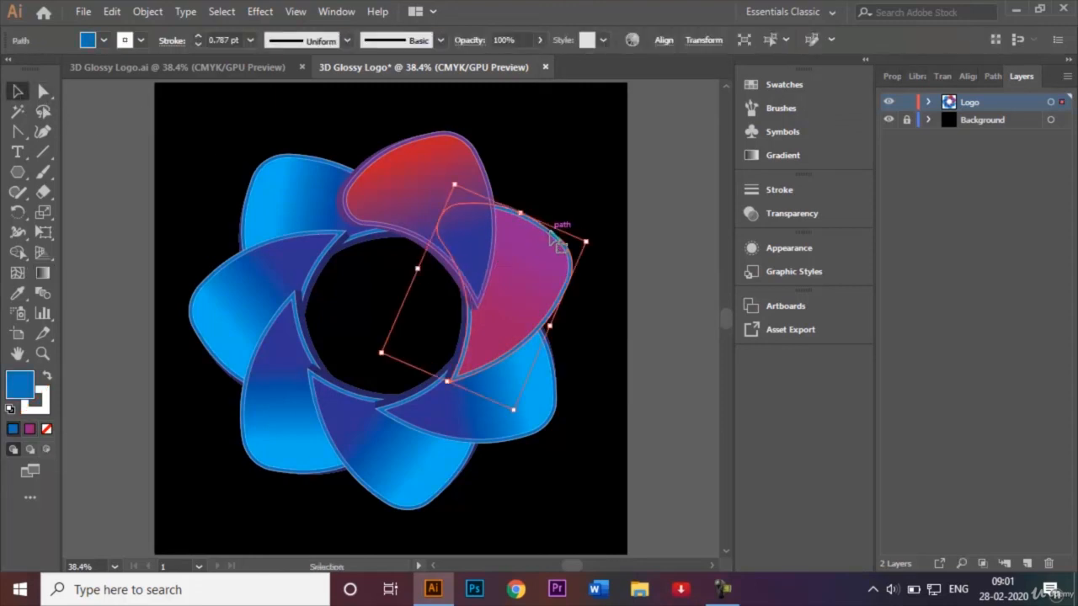
left_click(104, 40)
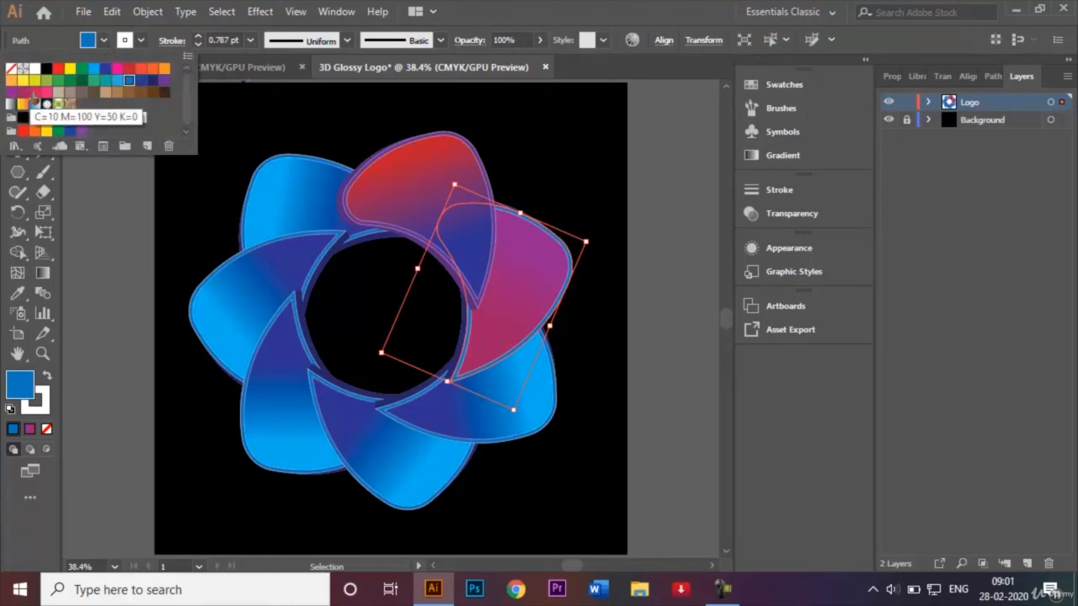
left_click(58, 69)
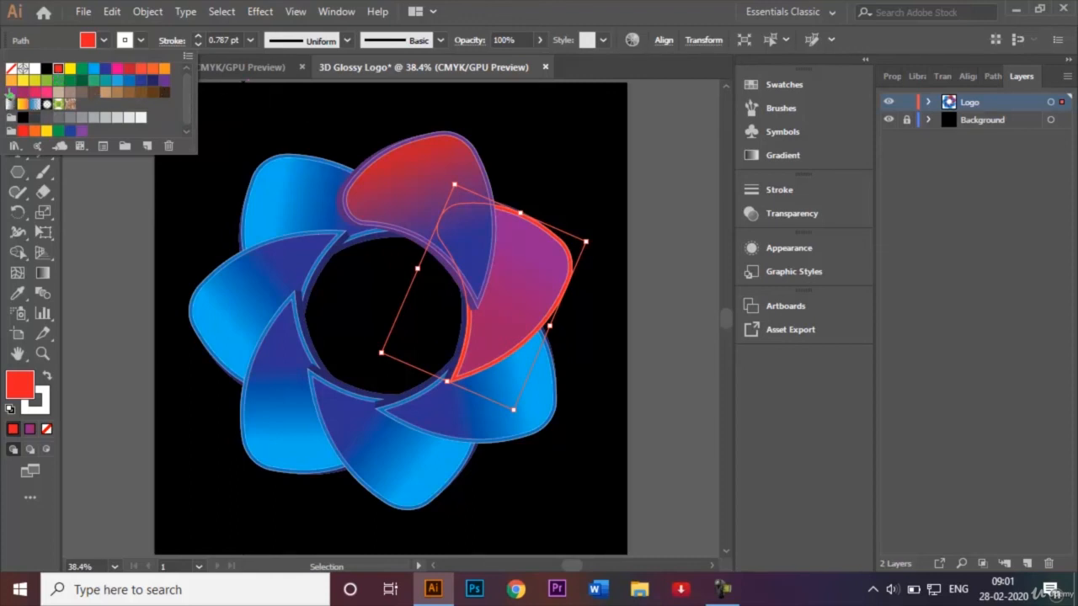
left_click(10, 93)
left_click(584, 171)
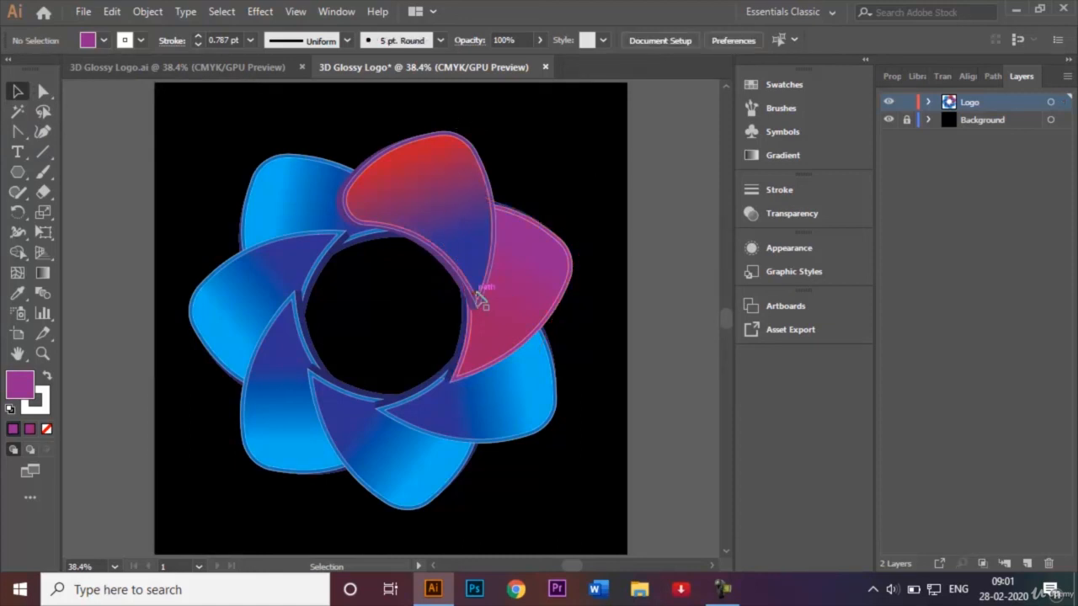
Step: Fill the upper-right petal's dark extruded side with red and compare the colouring with the finished 3D Glossy Logo.ai
left_click(464, 325)
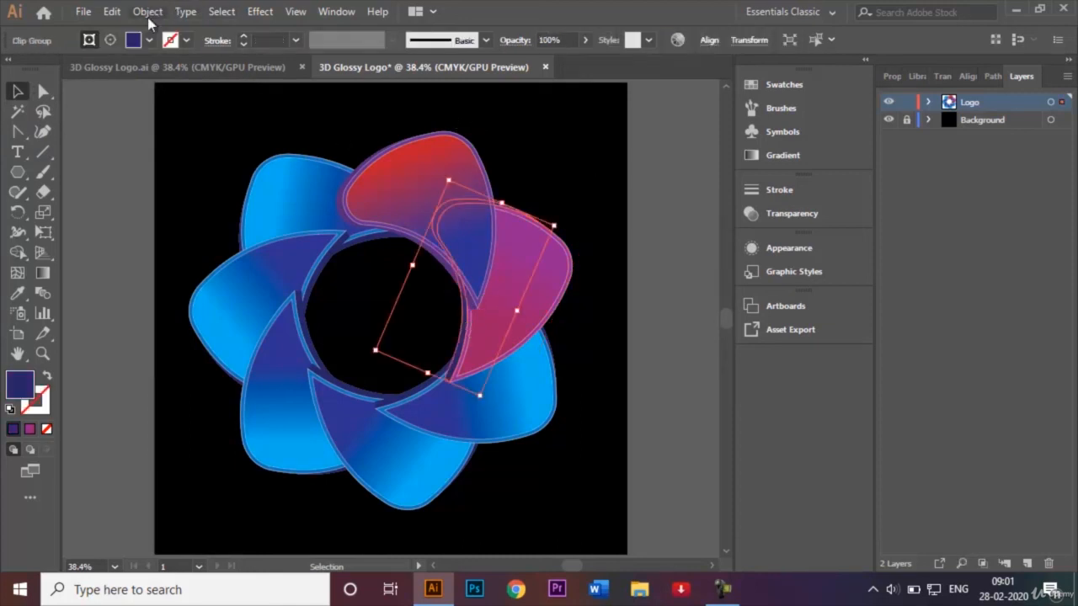
left_click(149, 40)
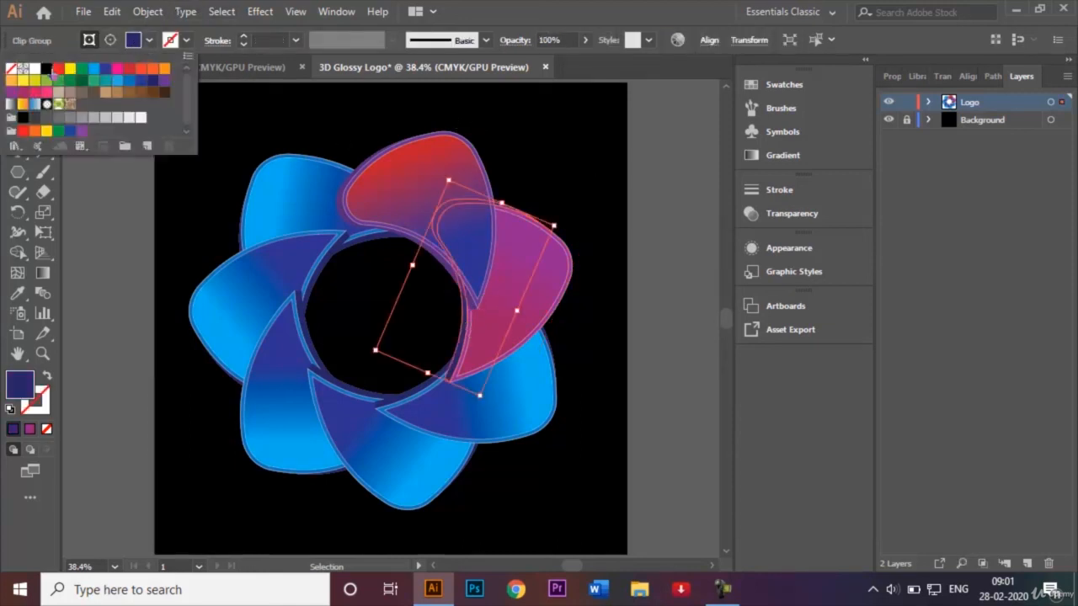
left_click(58, 67)
left_click(259, 130)
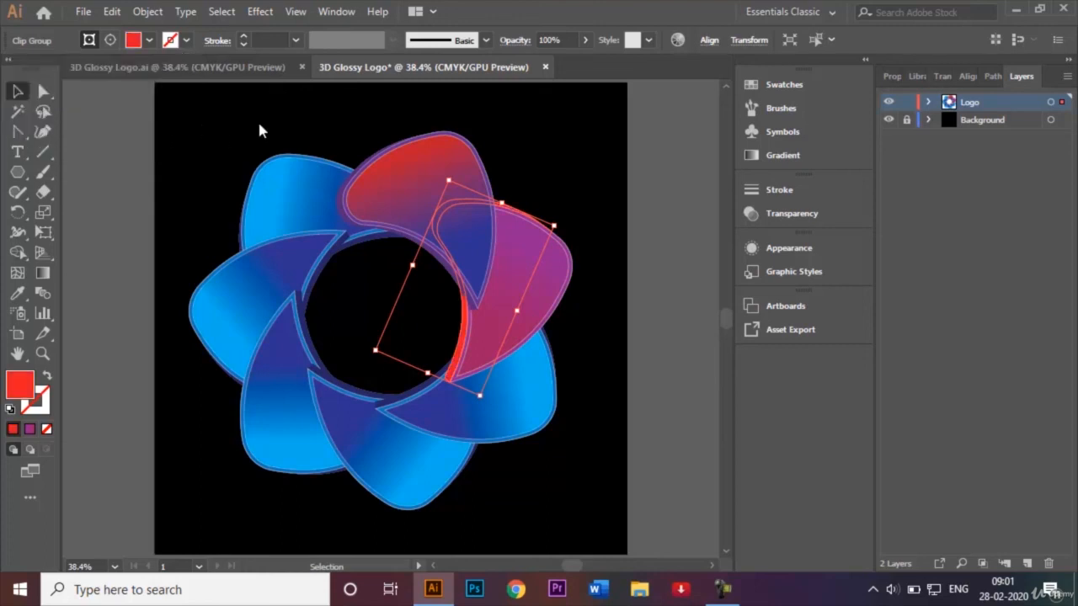
left_click(344, 122)
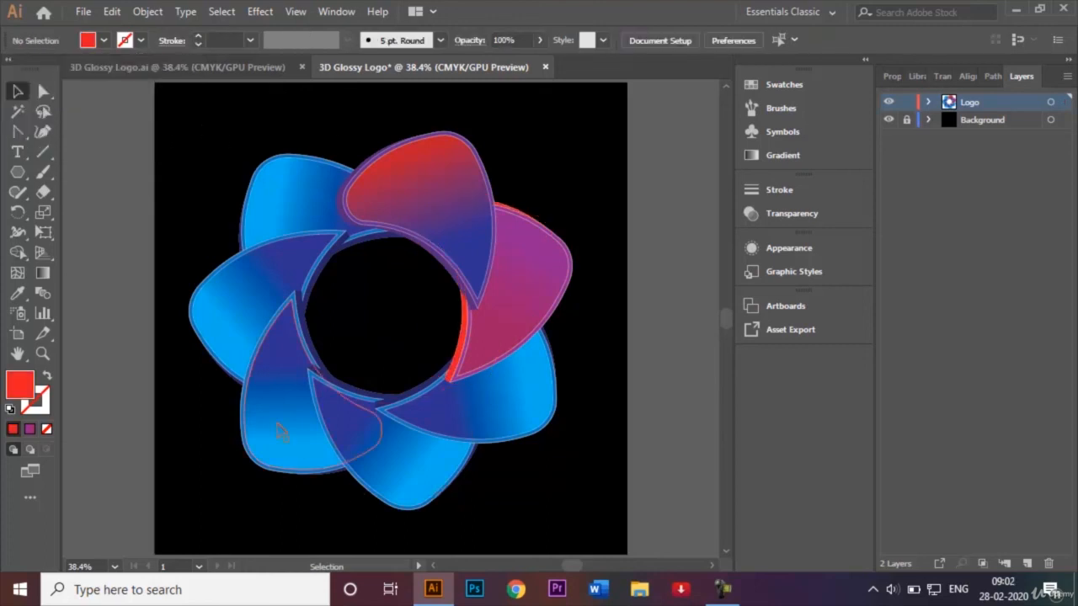
left_click(155, 65)
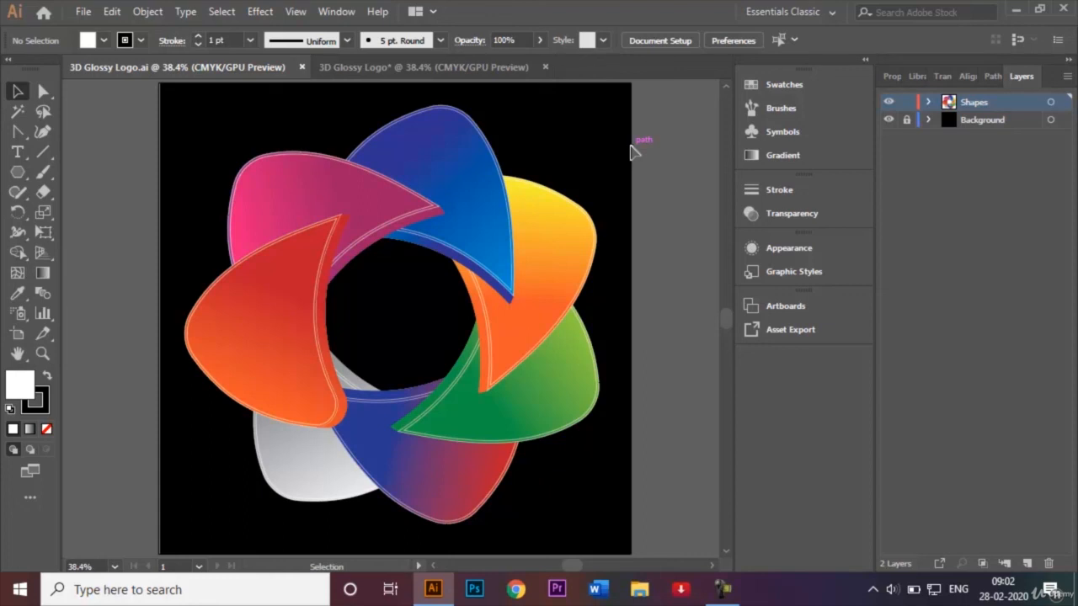
left_click(445, 59)
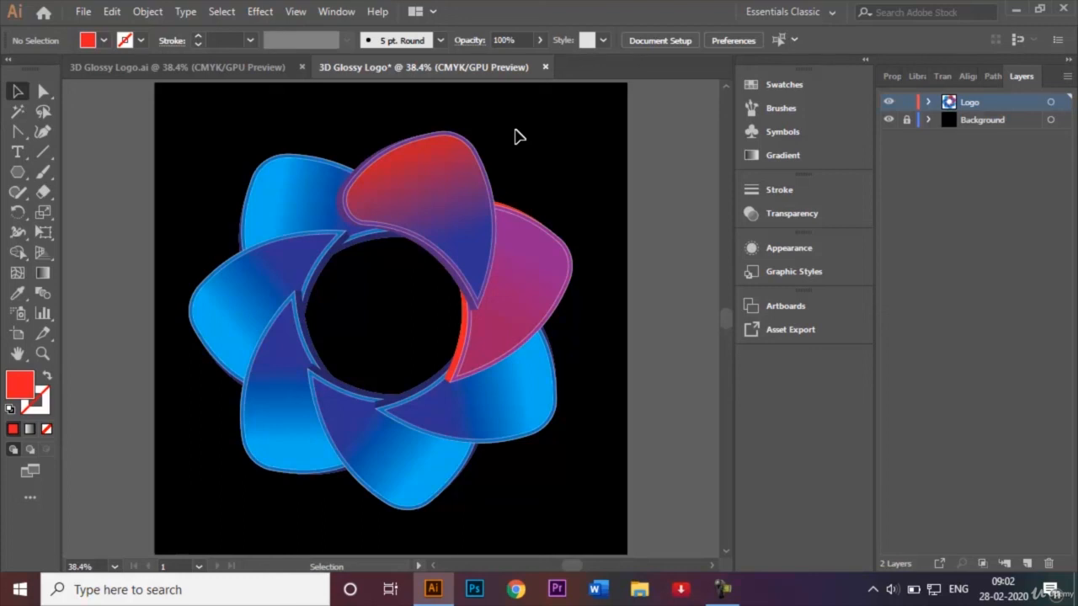
Step: Save the document as 3D Glossy Logo 2.ai in the Extra AI Files folder with the default Illustrator CC options
left_click(91, 12)
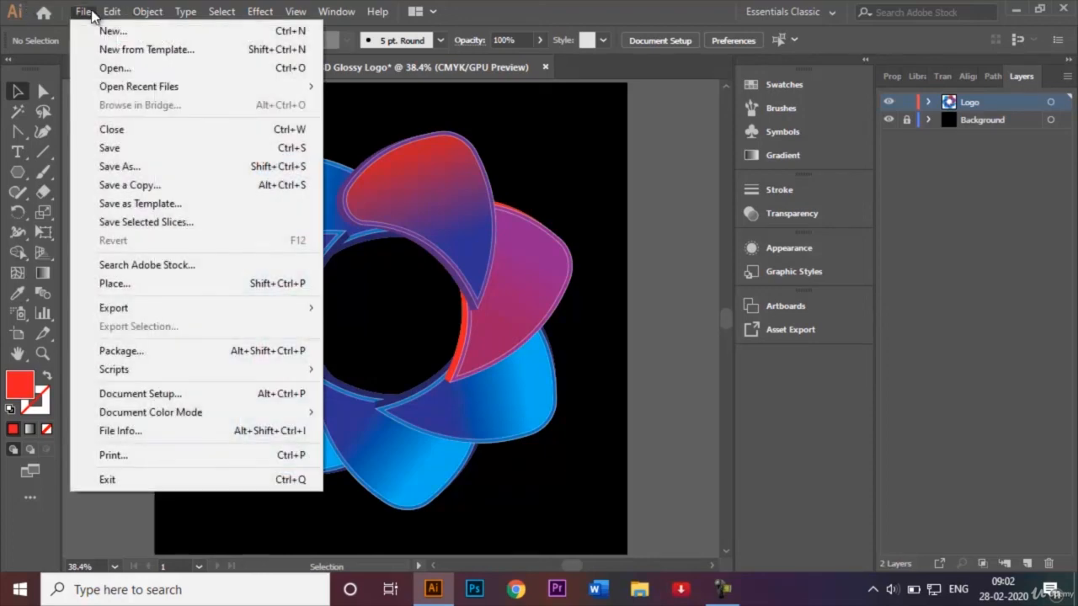
left_click(130, 169)
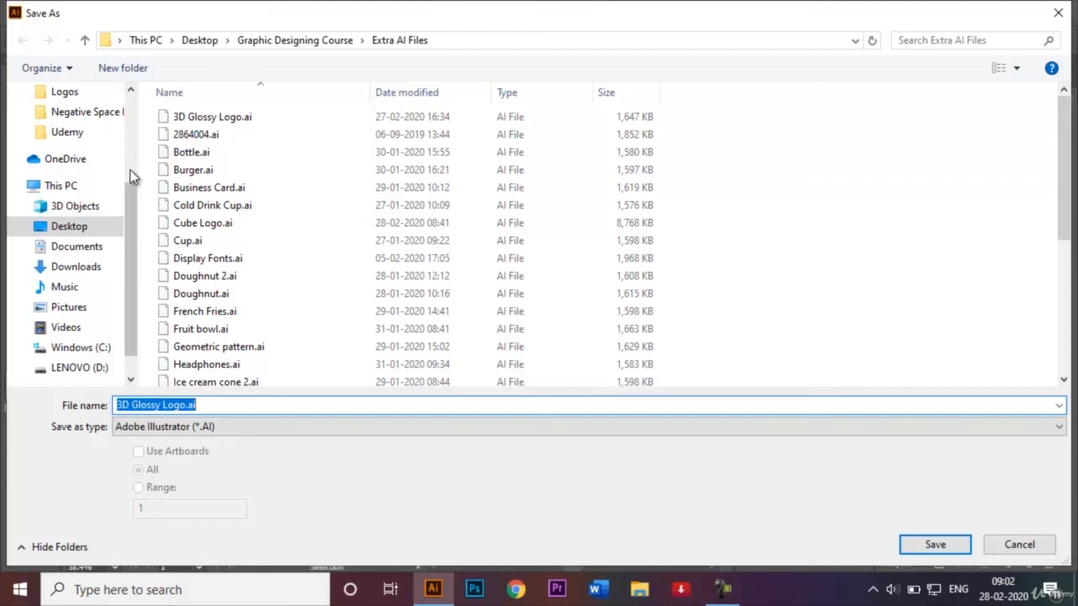
left_click(190, 405)
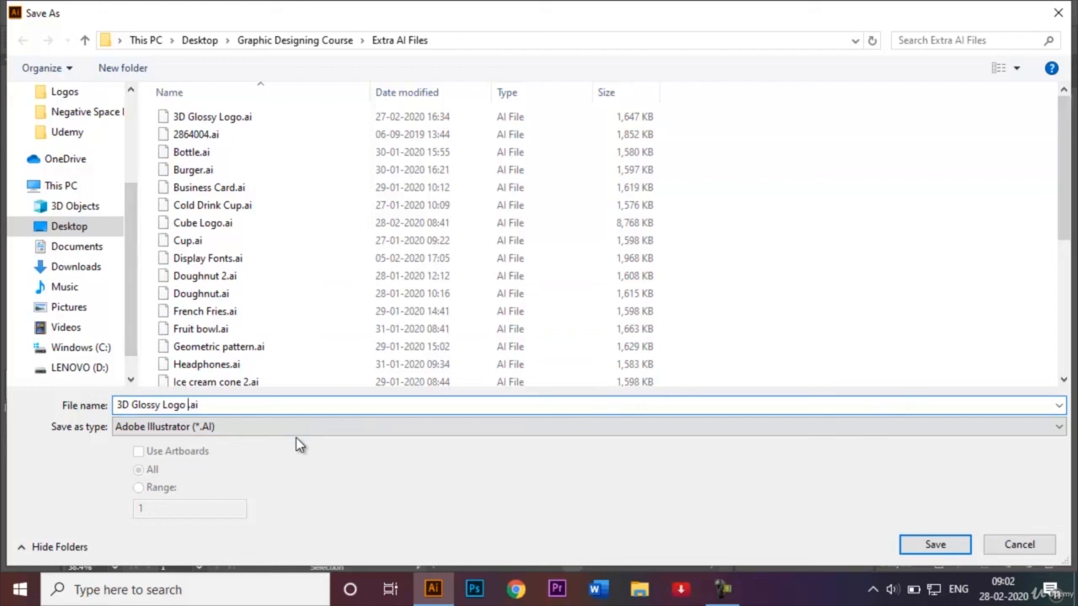
type("2")
key("Return")
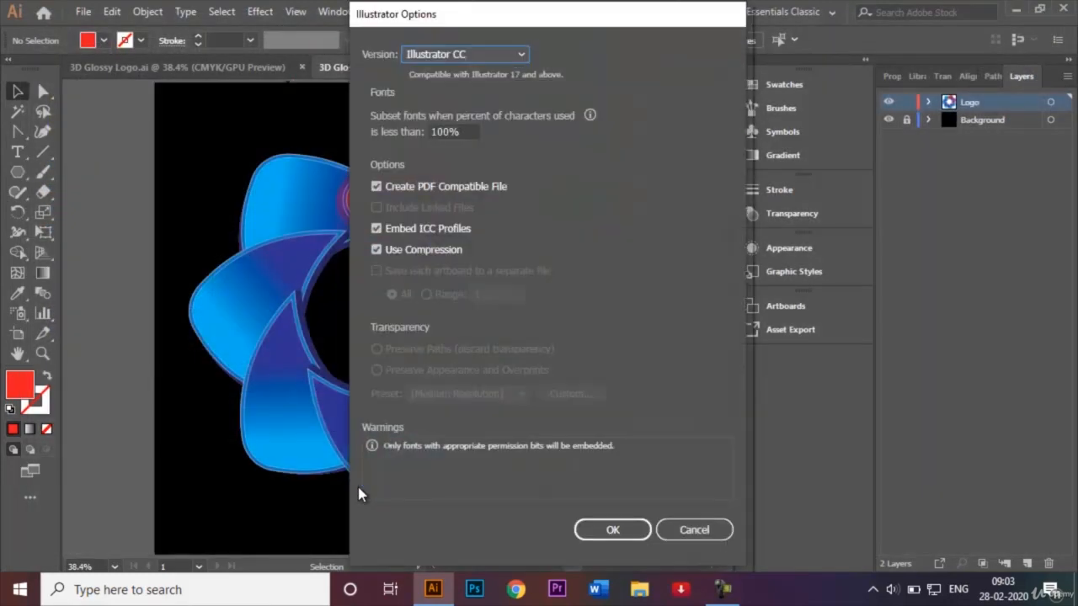
key("Return")
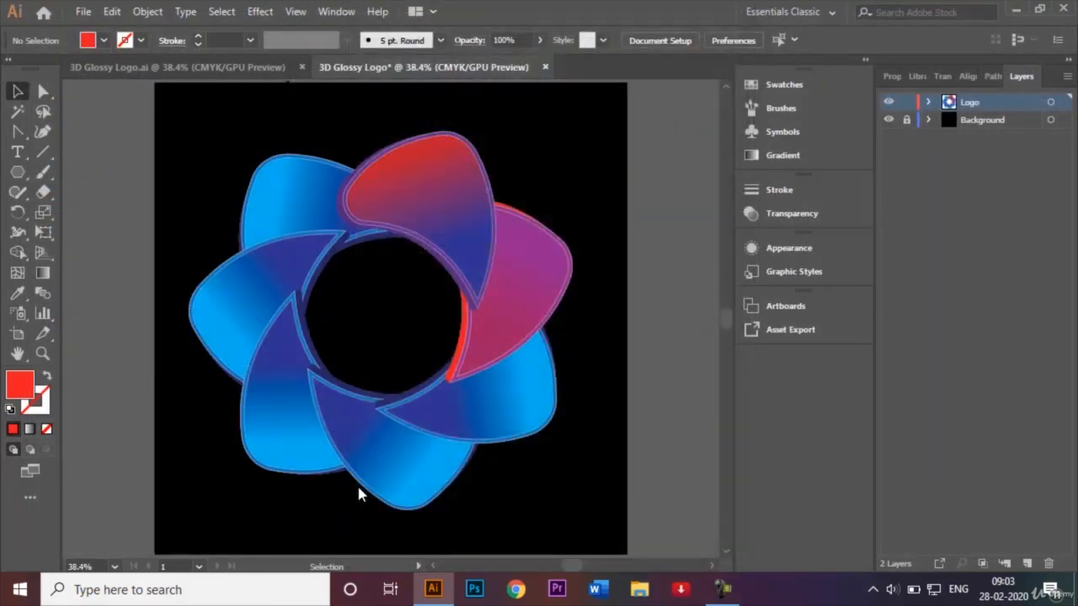